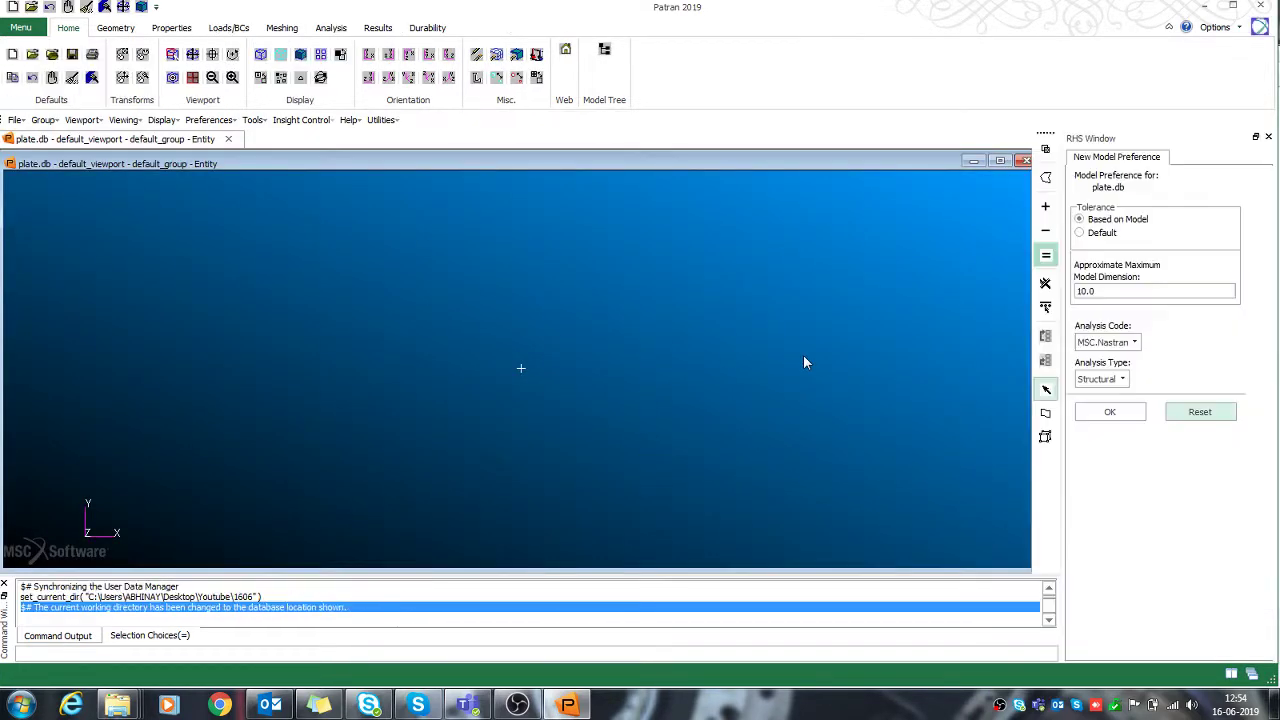
Step: Maximize the viewport and accept the model preferences for an MSC.Nastran structural analysis with a maximum model dimension of 10.0
{"action": "left_click", "coordinate": [997, 164]}
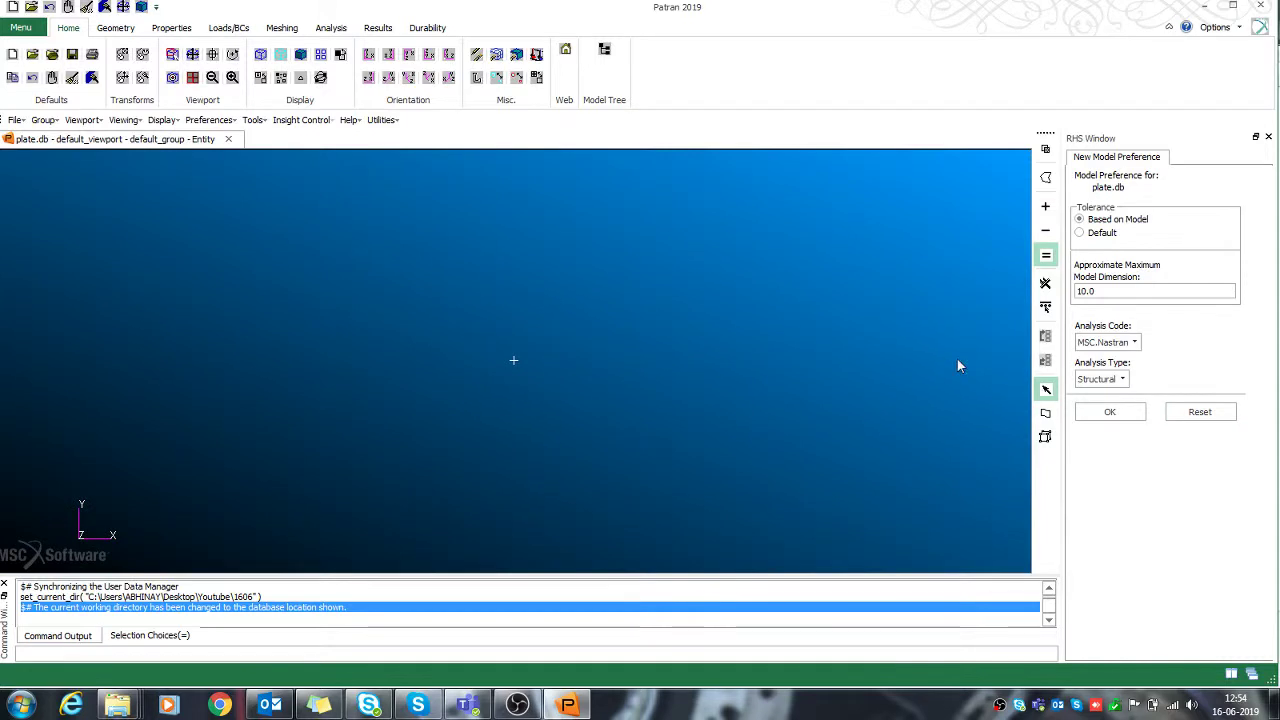
{"action": "left_click", "coordinate": [1108, 412]}
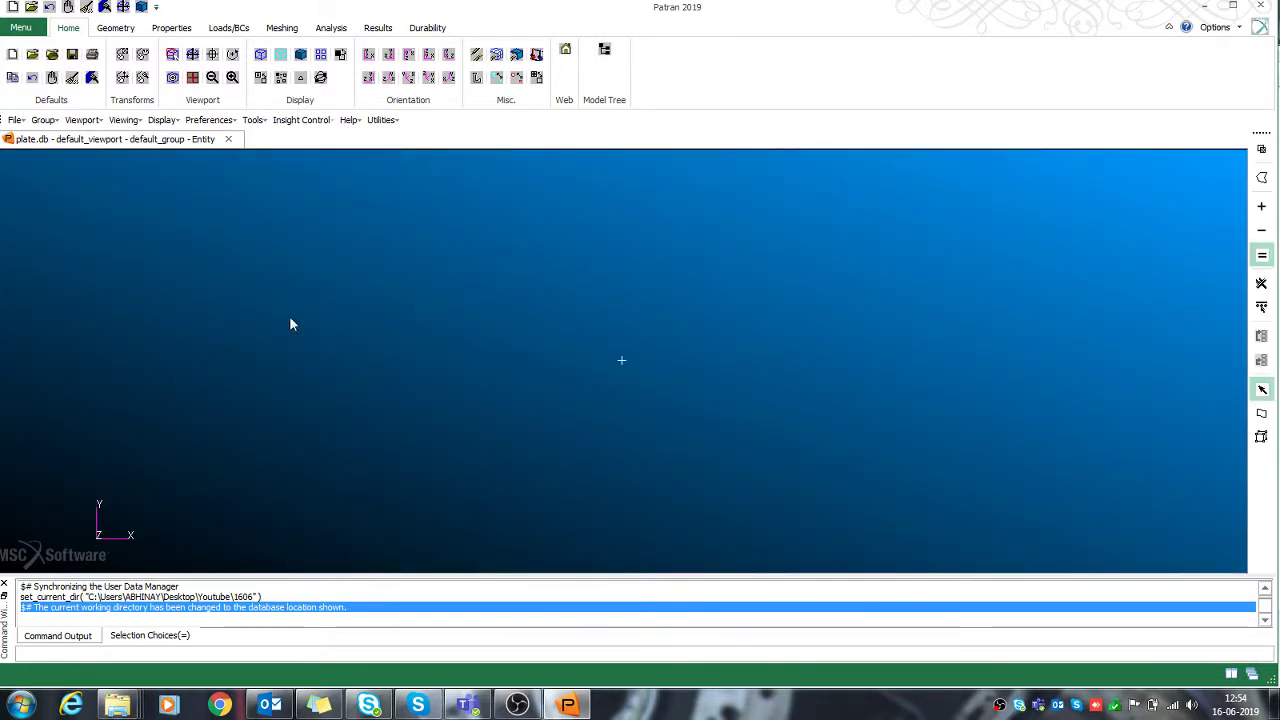
Step: Create a rectangular surface with the XYZ method, using vector <100 50 0> from origin [0 0 0]
{"action": "left_click", "coordinate": [116, 29]}
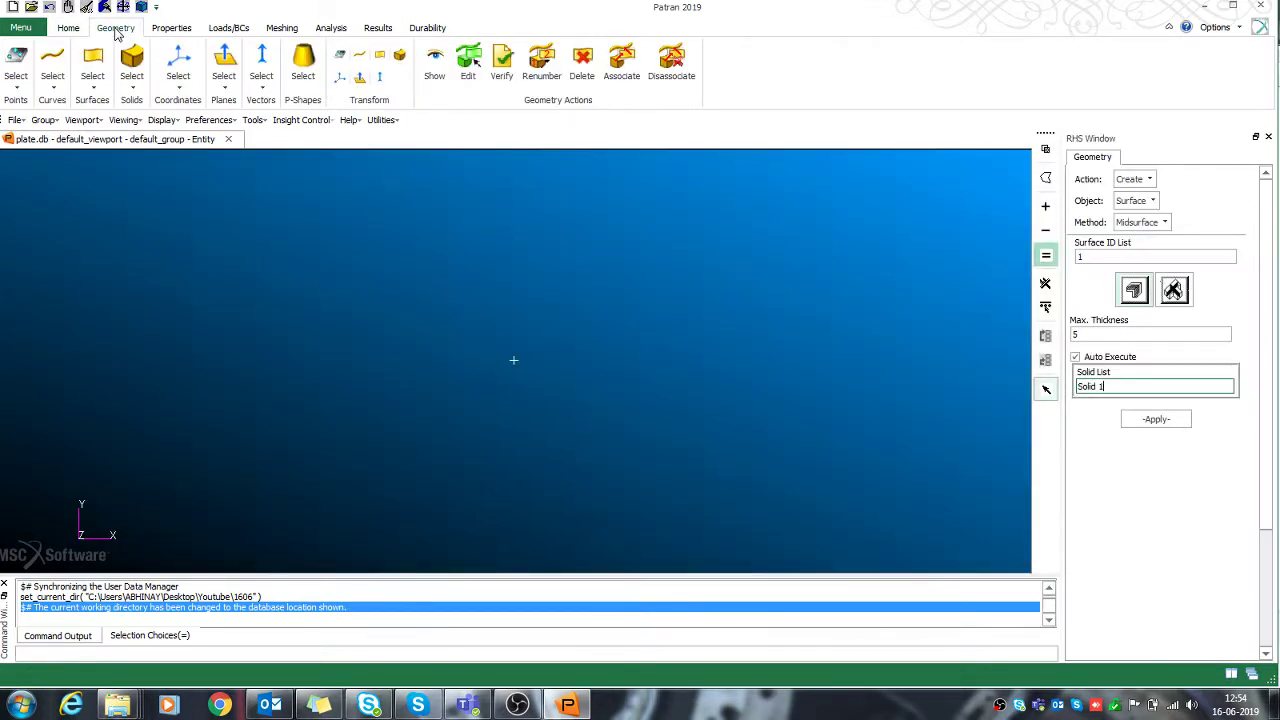
{"action": "left_click", "coordinate": [1160, 222]}
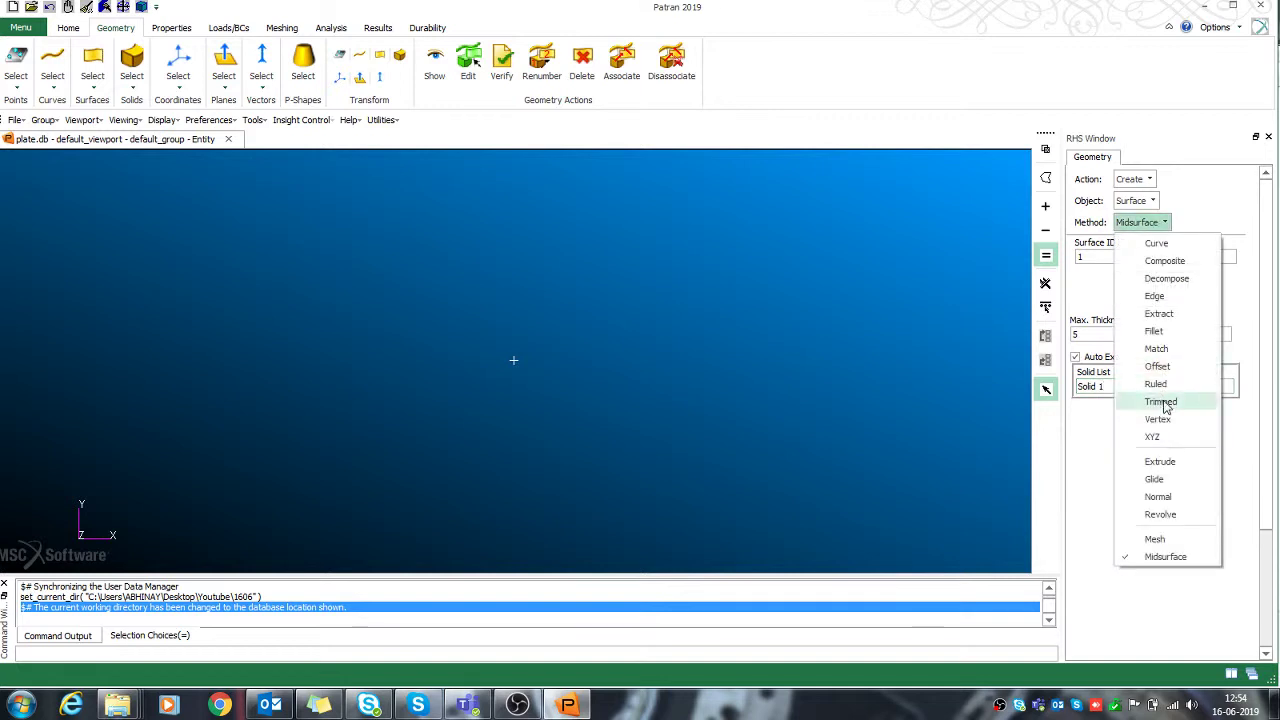
{"action": "left_click", "coordinate": [1164, 437]}
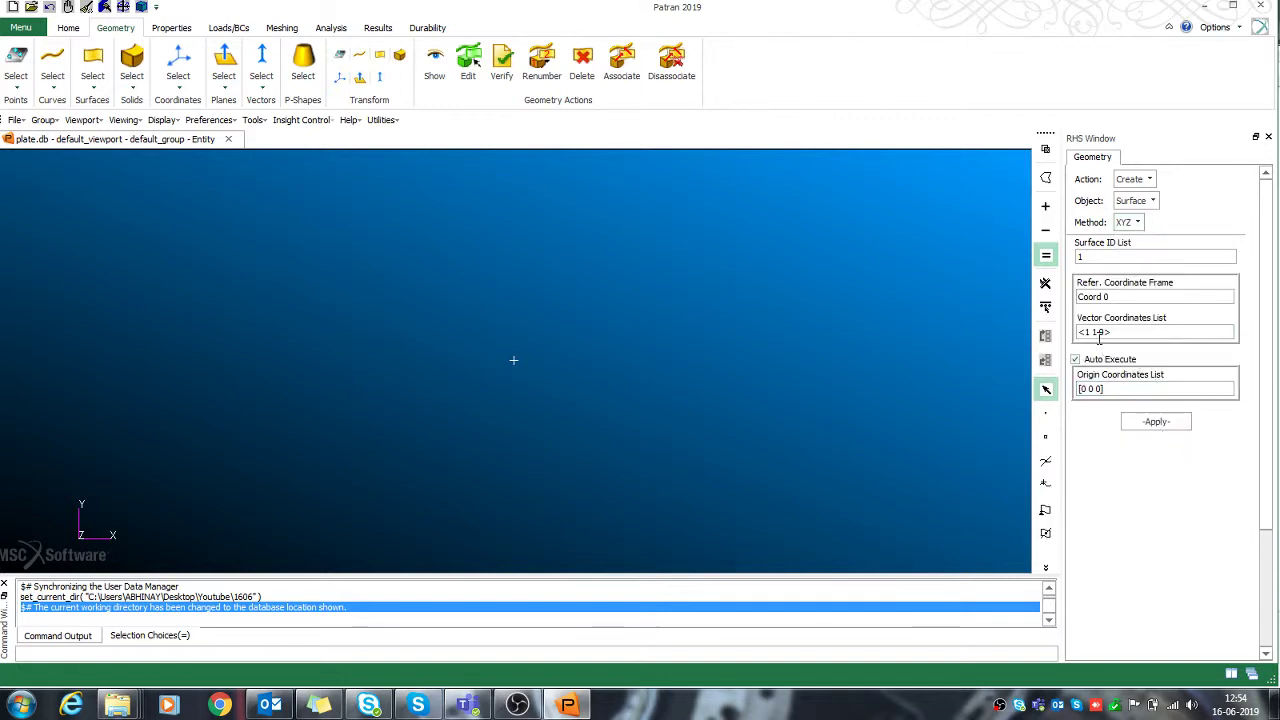
{"action": "left_click", "coordinate": [1090, 332]}
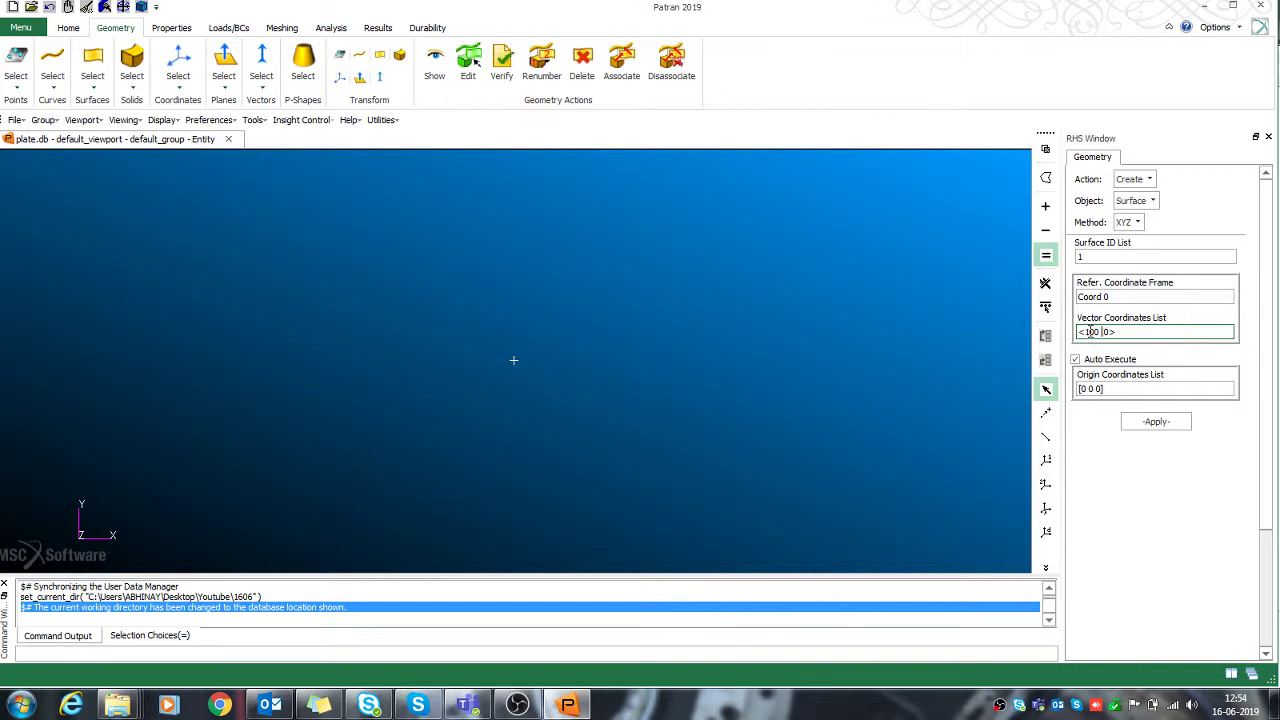
{"action": "key", "text": "Return"}
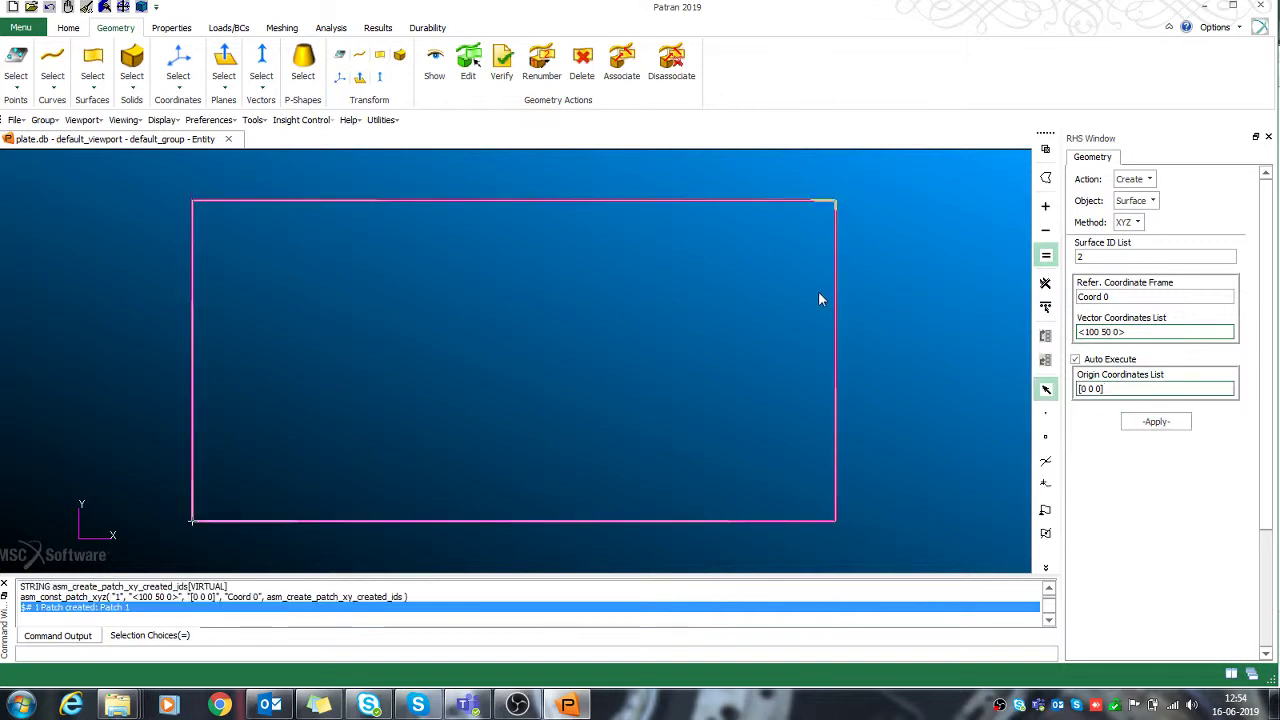
Step: Display the plate surface with smooth shading and switch the viewport background to black
{"action": "middle_click_drag", "start_coordinate": [831, 409], "coordinate": [866, 405]}
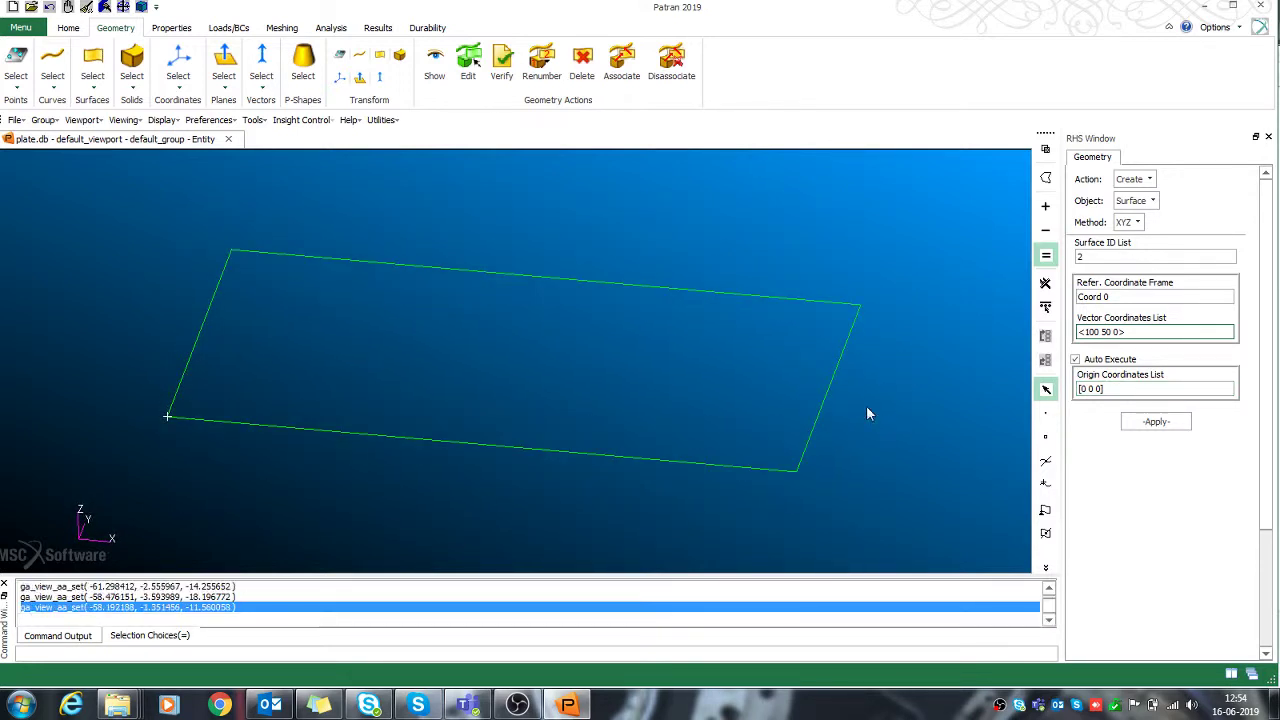
{"action": "left_click", "coordinate": [68, 27]}
{"action": "left_click", "coordinate": [300, 54]}
{"action": "middle_click_drag", "start_coordinate": [597, 320], "coordinate": [592, 308]}
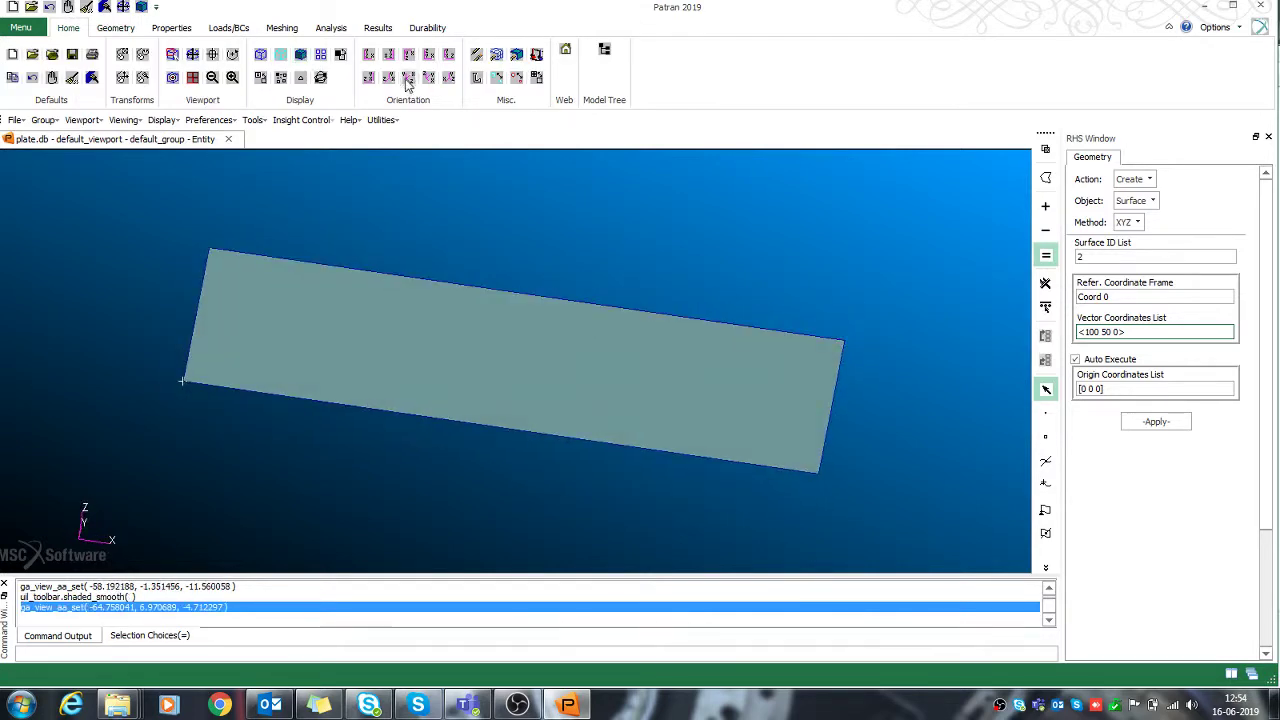
{"action": "left_click", "coordinate": [340, 56]}
{"action": "middle_click_drag", "start_coordinate": [600, 243], "coordinate": [635, 252]}
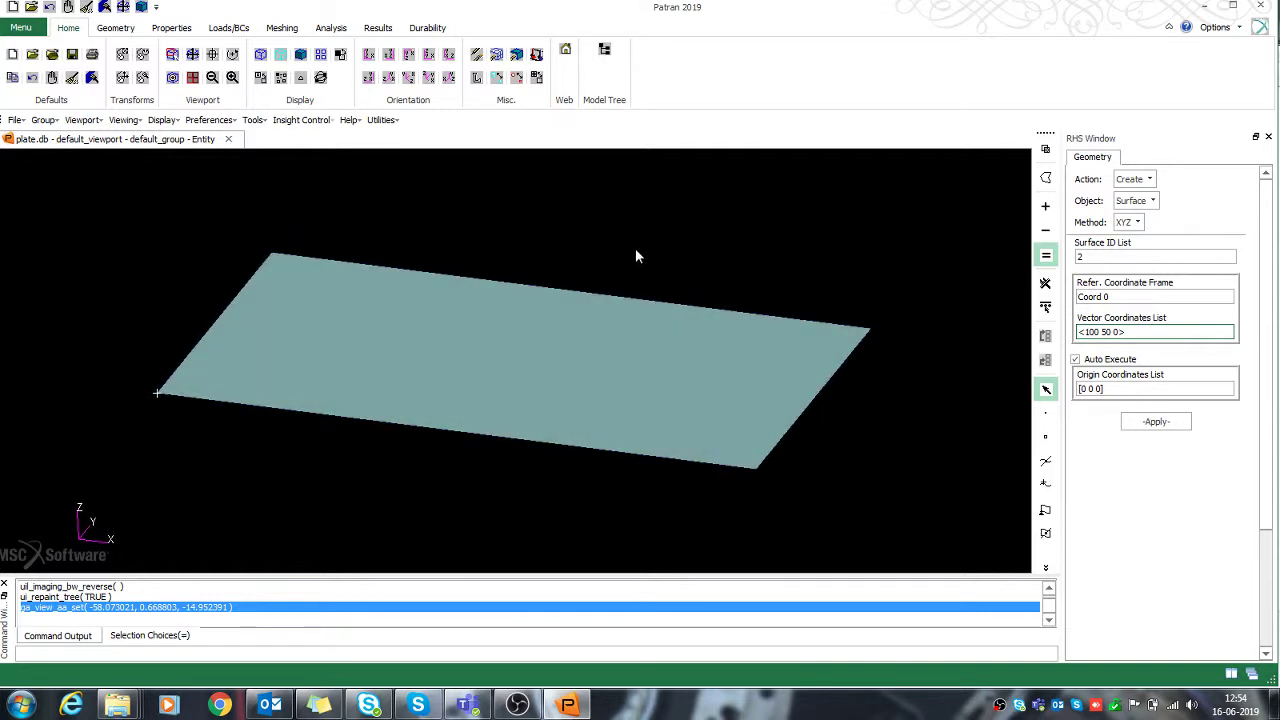
Step: Mesh the plate surface with Quad4 elements using the Paver mesher and a global edge length of 5
{"action": "left_click", "coordinate": [282, 27]}
{"action": "left_click", "coordinate": [1135, 201]}
{"action": "left_click", "coordinate": [1133, 179]}
{"action": "left_click", "coordinate": [1157, 200]}
{"action": "left_click", "coordinate": [1131, 201]}
{"action": "left_click", "coordinate": [1177, 236]}
{"action": "middle_click_drag", "start_coordinate": [868, 337], "coordinate": [871, 327]}
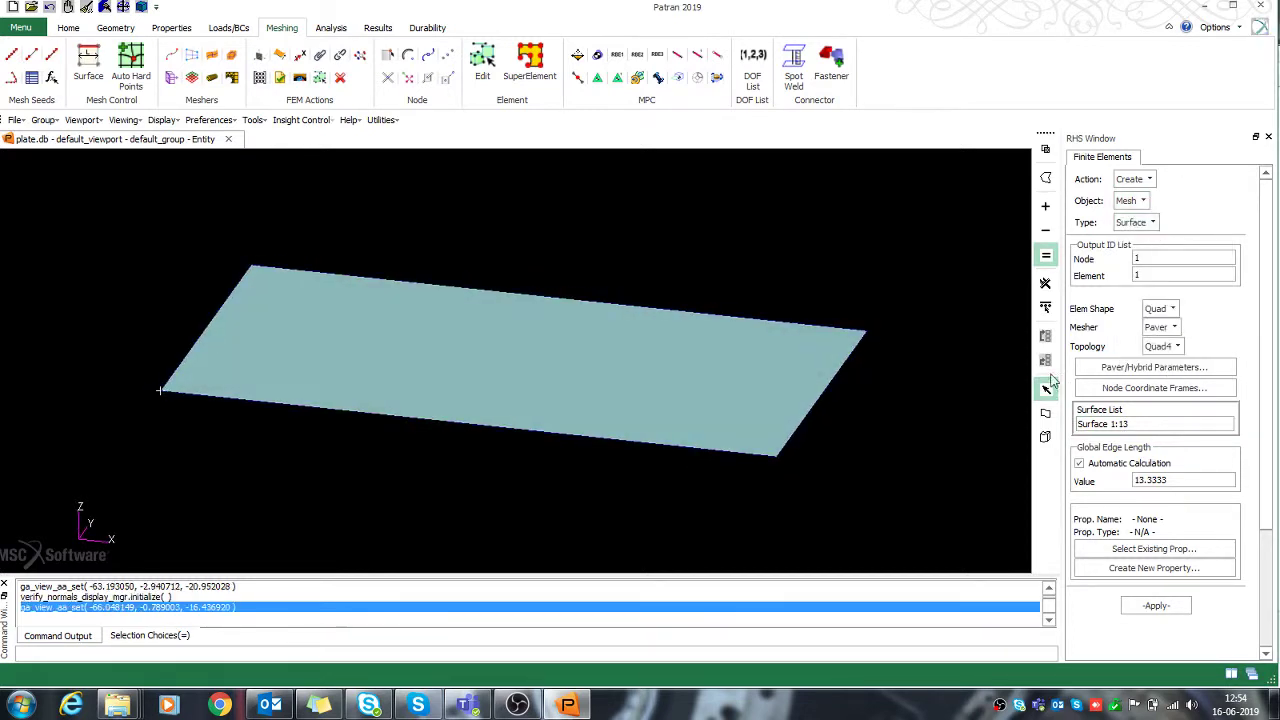
{"action": "left_click", "coordinate": [1166, 421]}
{"action": "left_click", "coordinate": [743, 369]}
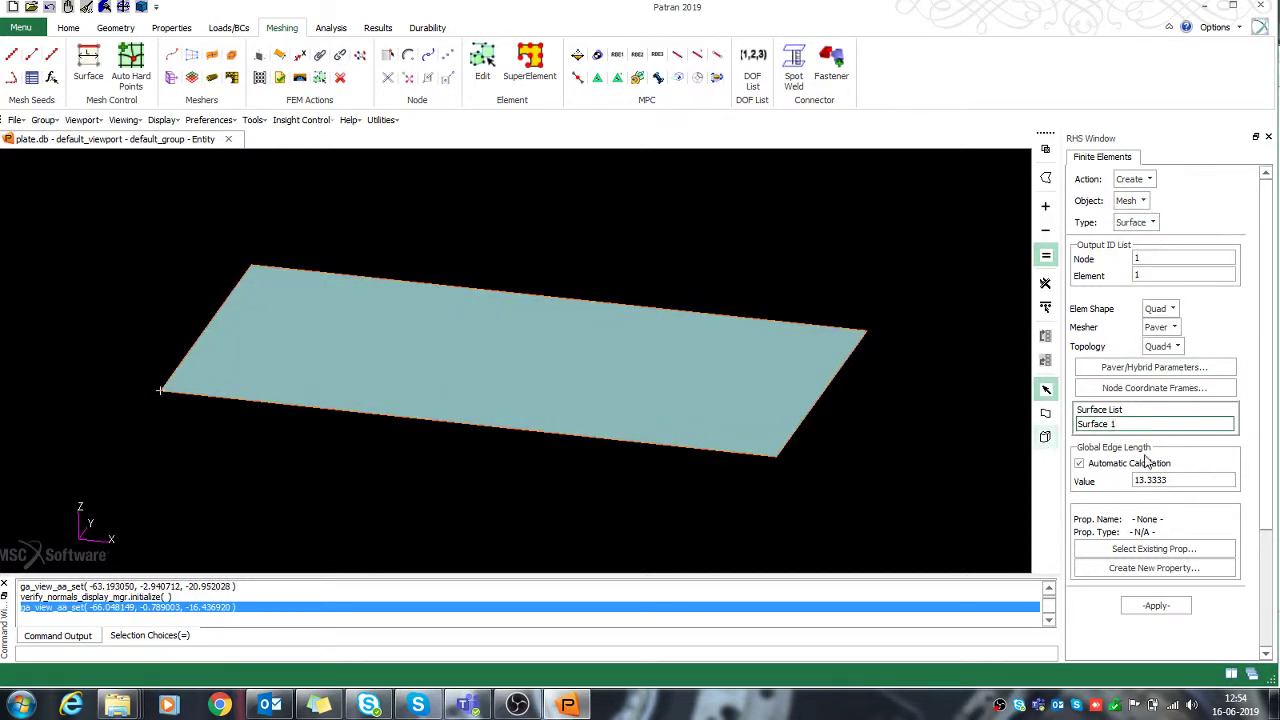
{"action": "key", "text": "Tab"}
{"action": "type", "text": "5"}
{"action": "left_click", "coordinate": [1156, 605]}
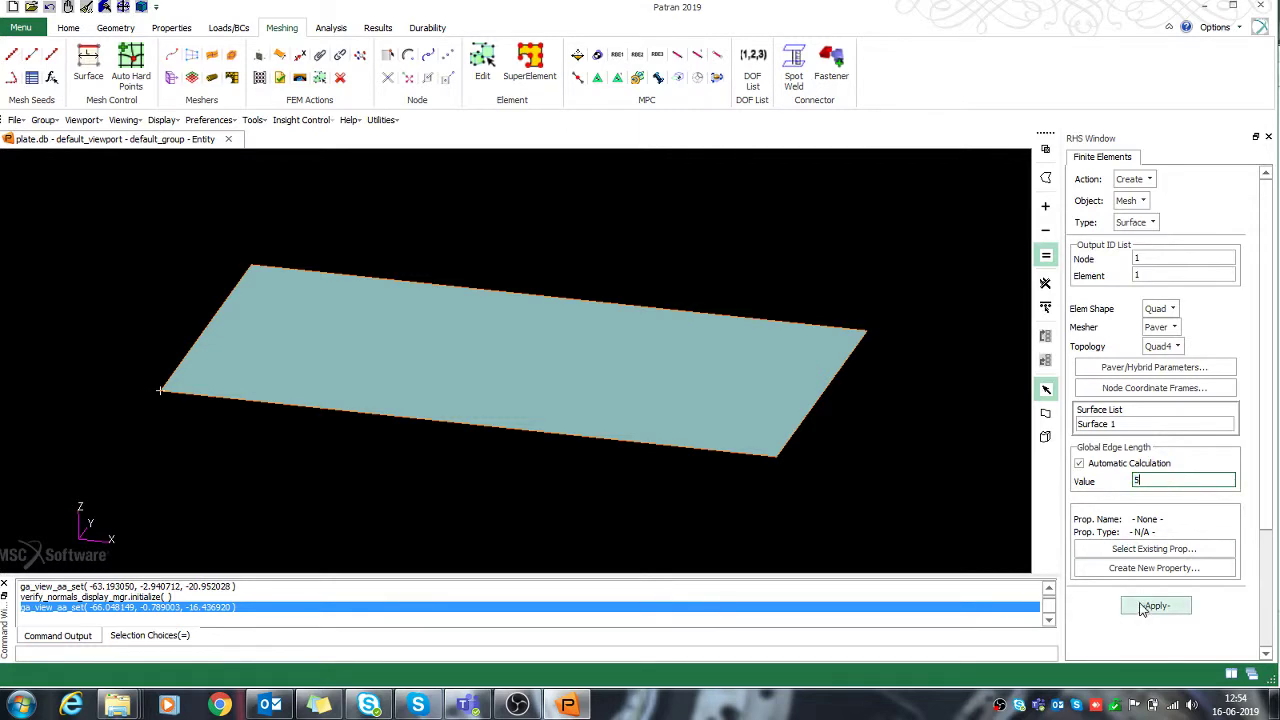
Step: Add the material aluminium_iso_SI_mm_N_Ton from the materials library to the model
{"action": "mouse_move", "coordinate": [851, 505]}
{"action": "middle_mouse_down"}
{"action": "mouse_move", "coordinate": [853, 487]}
{"action": "mouse_move", "coordinate": [826, 509]}
{"action": "mouse_move", "coordinate": [833, 499]}
{"action": "middle_mouse_up"}
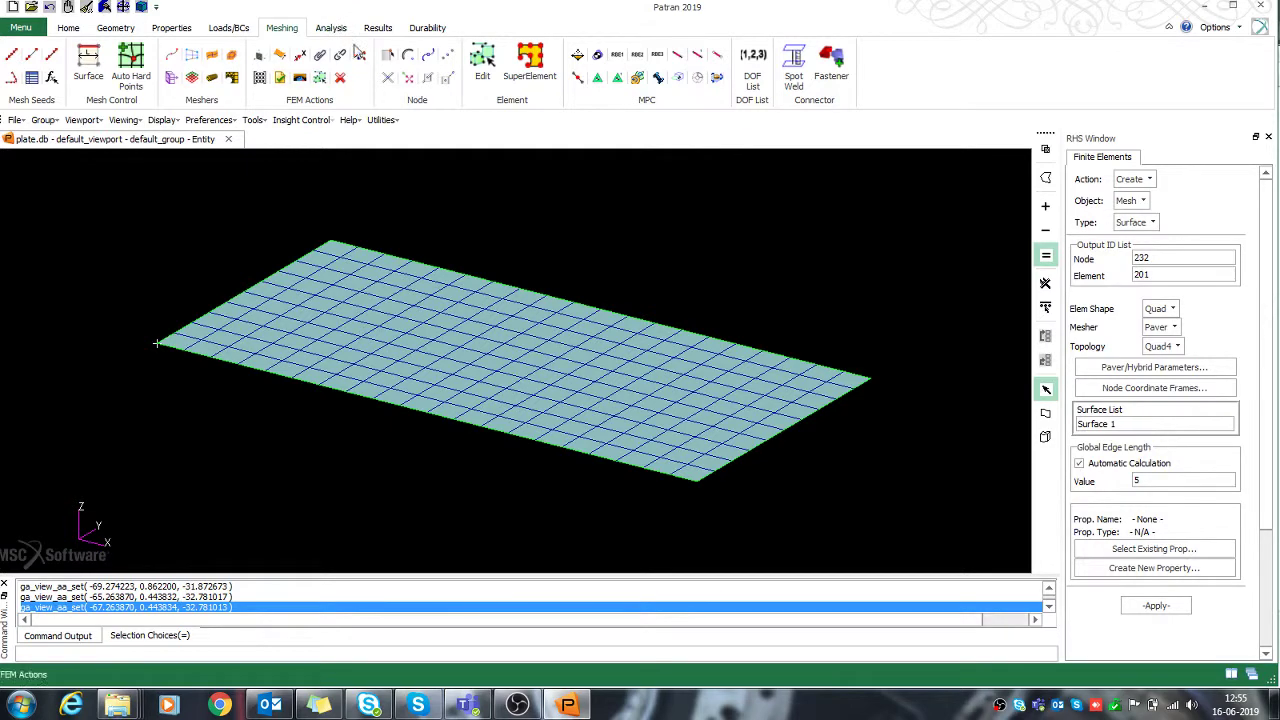
{"action": "left_click", "coordinate": [380, 120]}
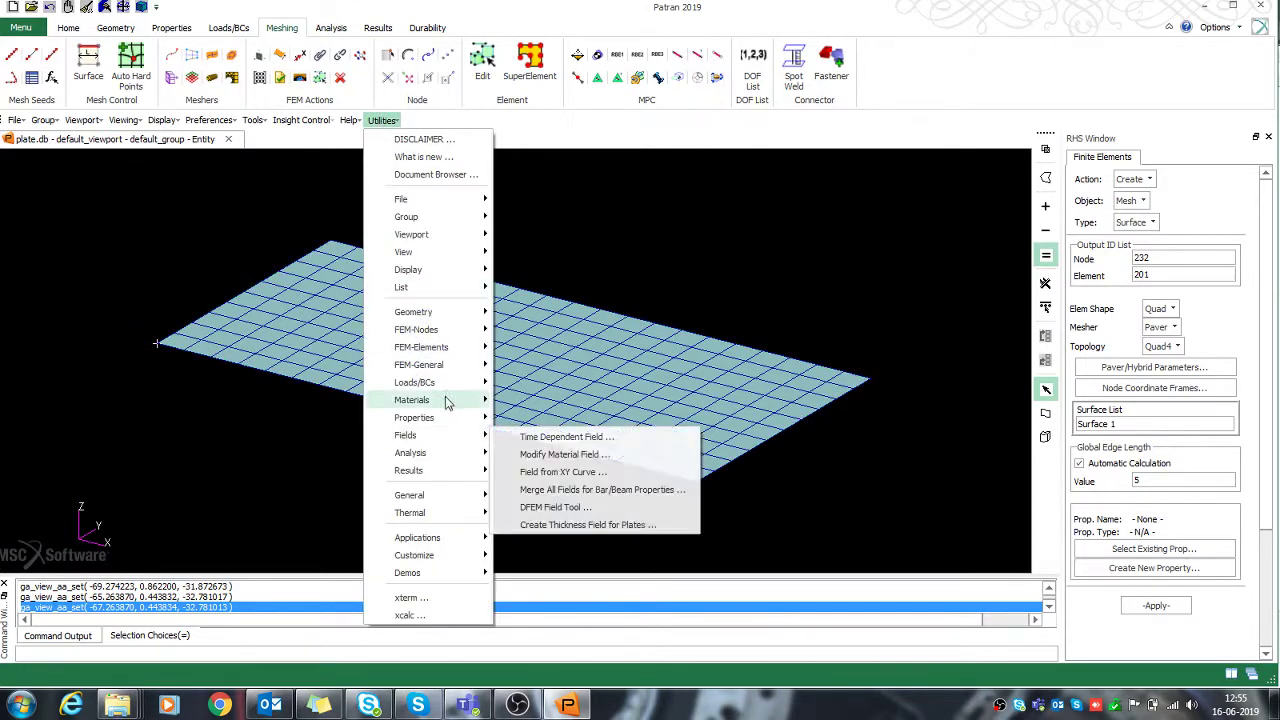
{"action": "mouse_move", "coordinate": [445, 398]}
{"action": "left_click", "coordinate": [548, 404]}
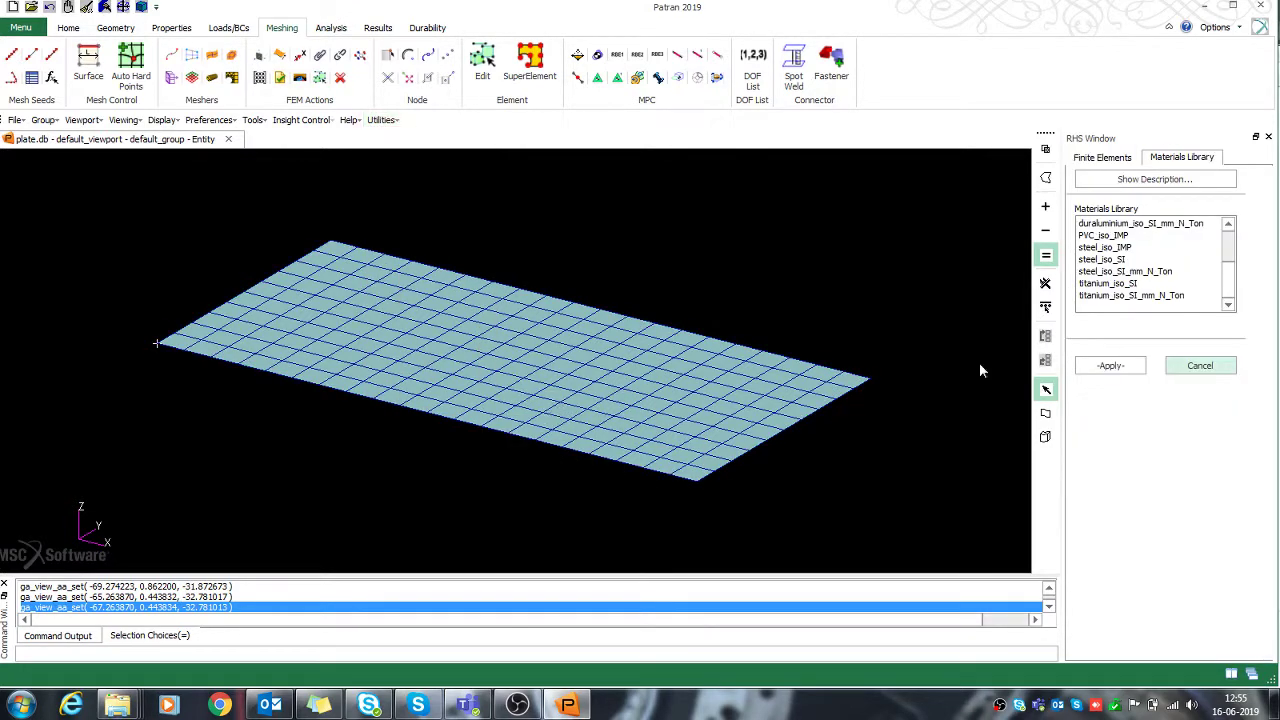
{"action": "scroll", "coordinate": [1233, 282], "scroll_direction": "up", "scroll_amount": 2}
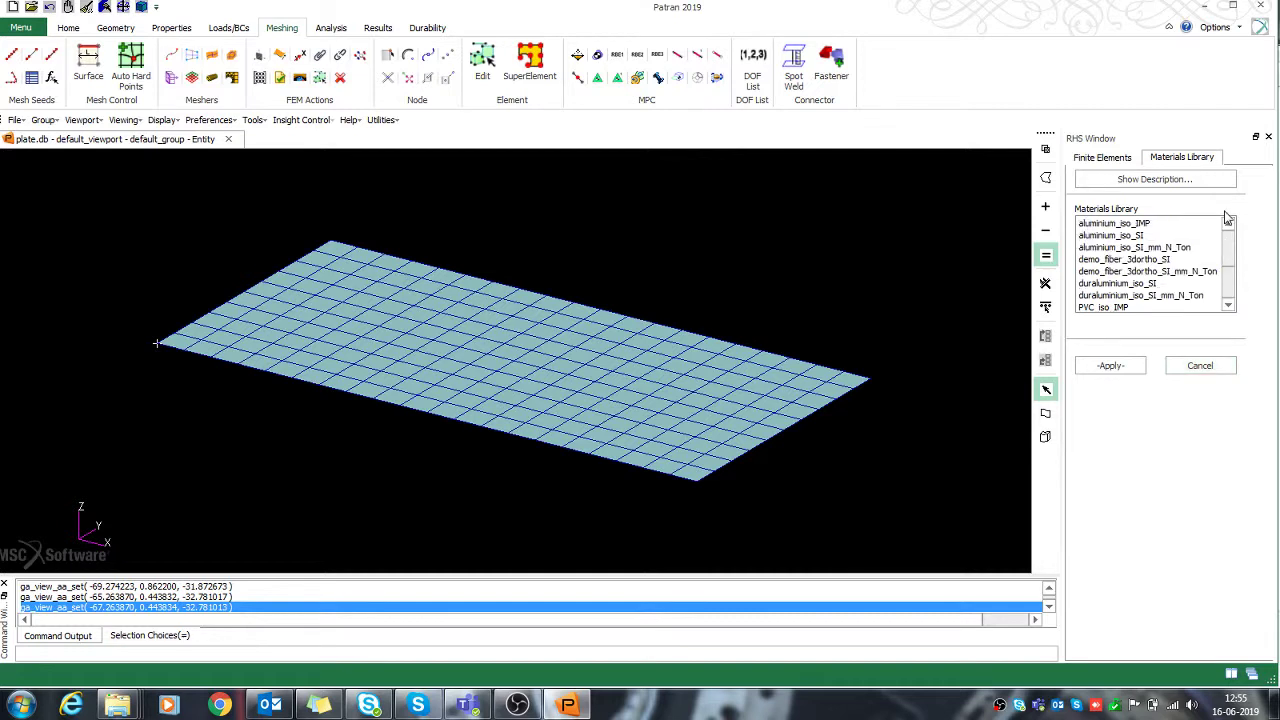
{"action": "left_click", "coordinate": [1133, 247]}
{"action": "left_click", "coordinate": [1110, 368]}
{"action": "left_click", "coordinate": [1201, 366]}
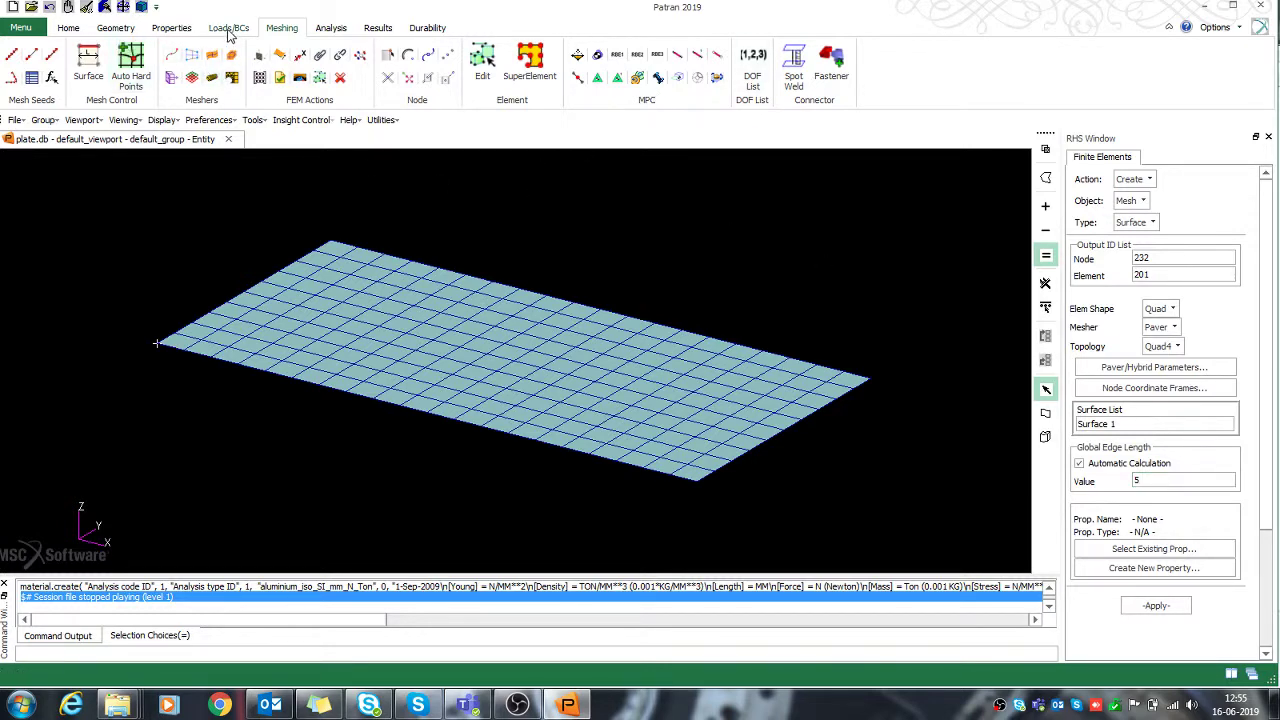
Step: Define a 2D shell property set named plate_prop with material aluminium_iso_SI_mm_N_Ton and thickness 1
{"action": "left_click", "coordinate": [173, 28]}
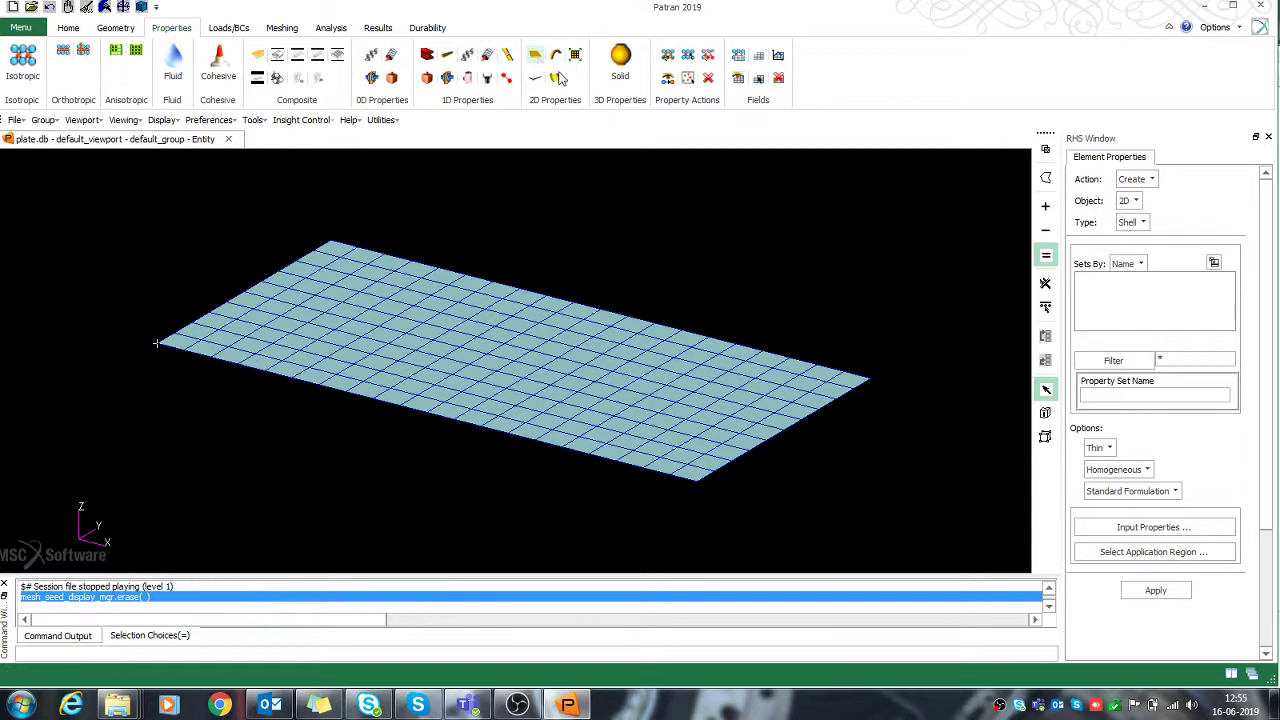
{"action": "left_click", "coordinate": [1111, 396]}
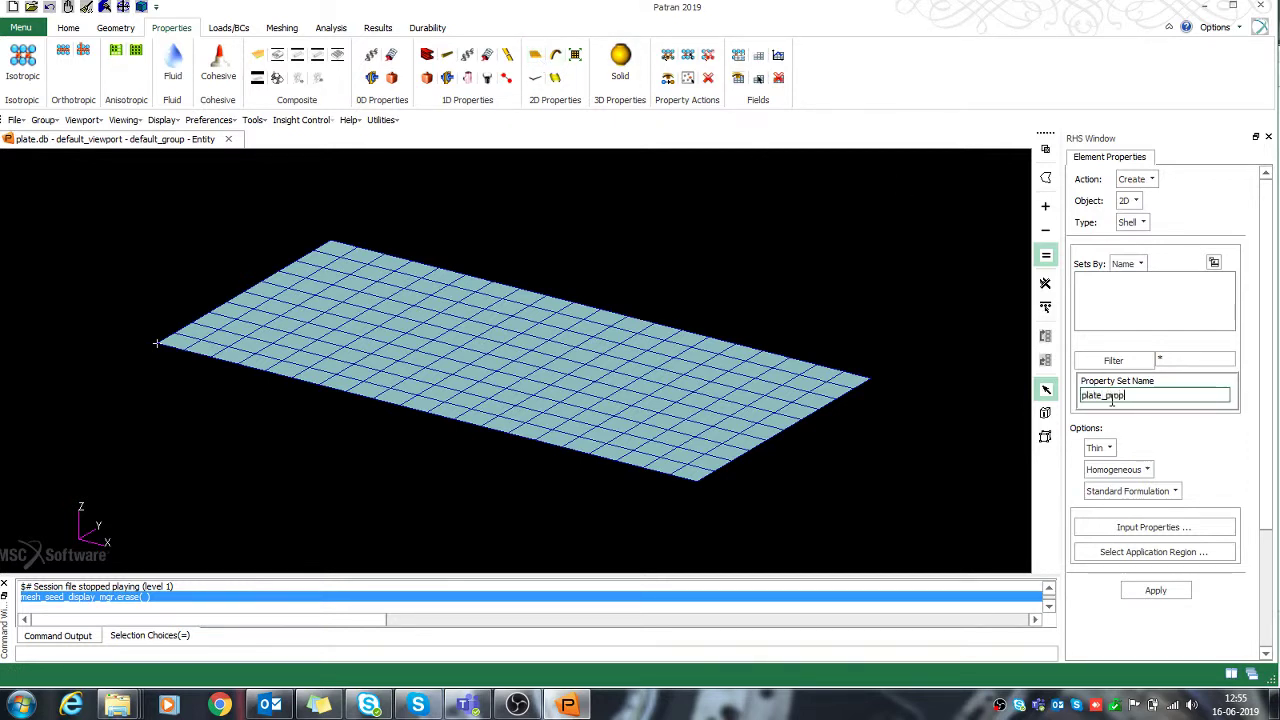
{"action": "left_click", "coordinate": [1148, 530]}
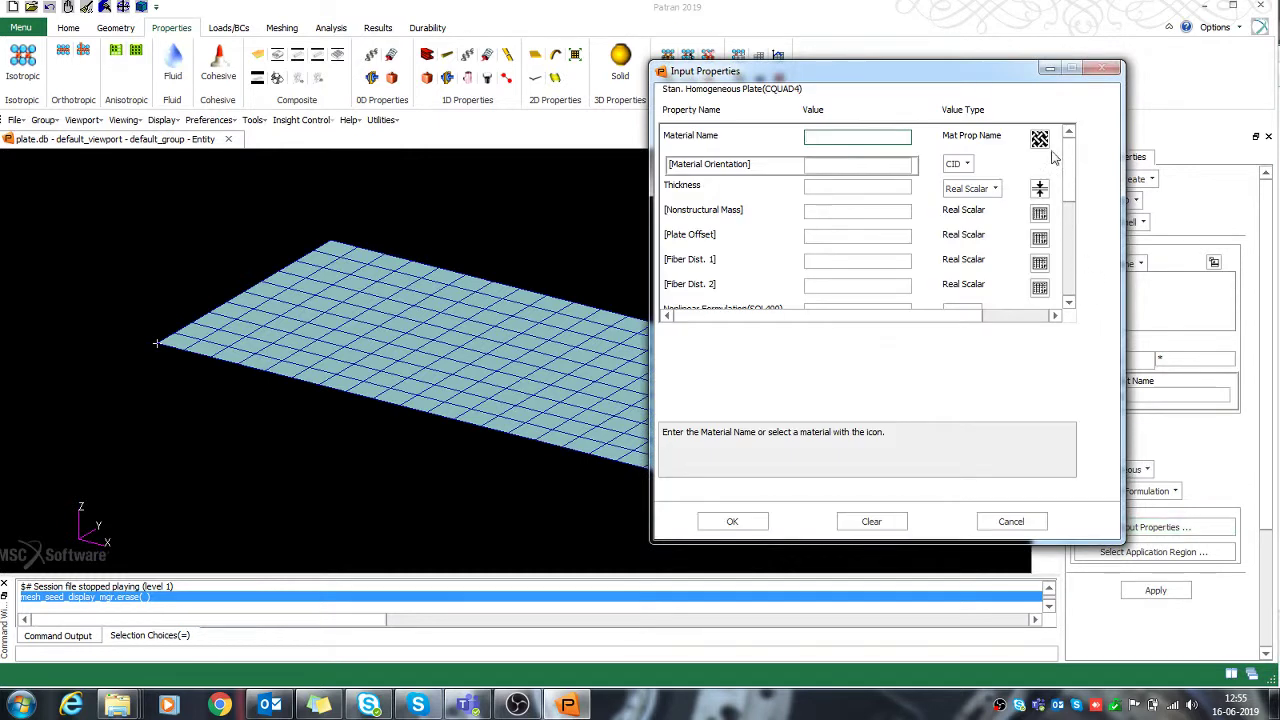
{"action": "left_click", "coordinate": [1040, 139]}
{"action": "left_click", "coordinate": [1120, 146]}
{"action": "left_click", "coordinate": [838, 187]}
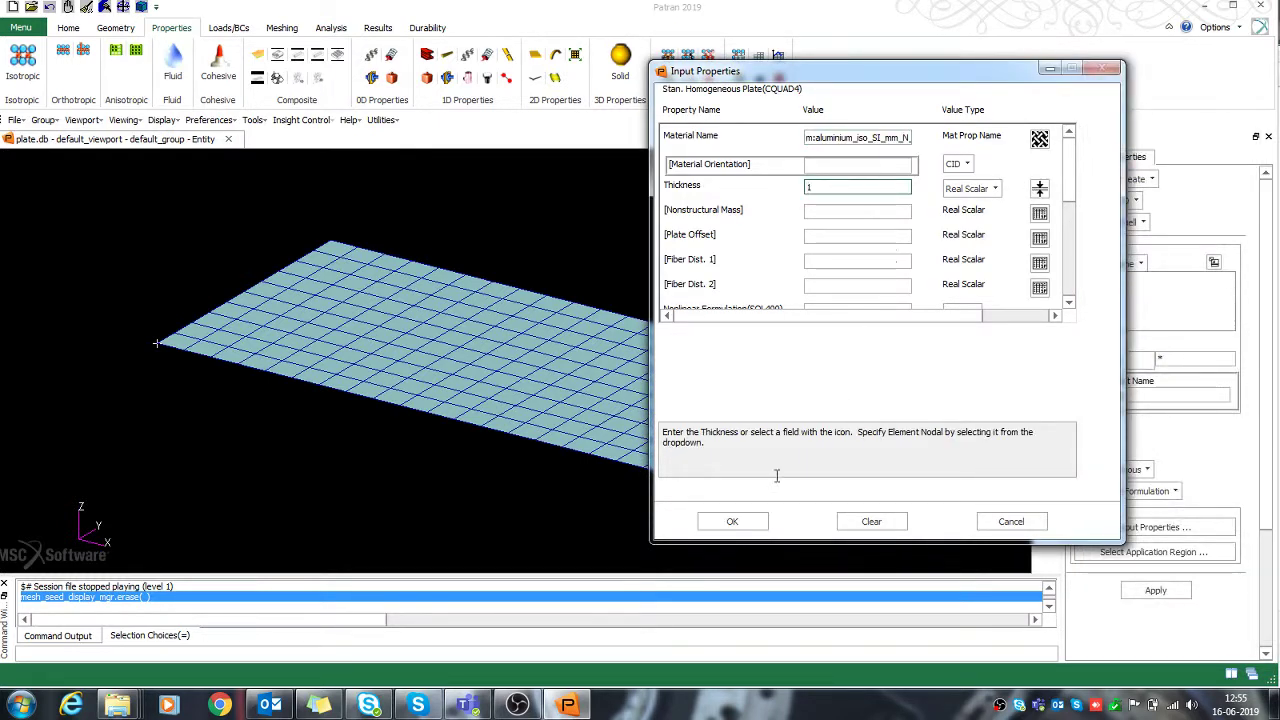
{"action": "left_click", "coordinate": [733, 522]}
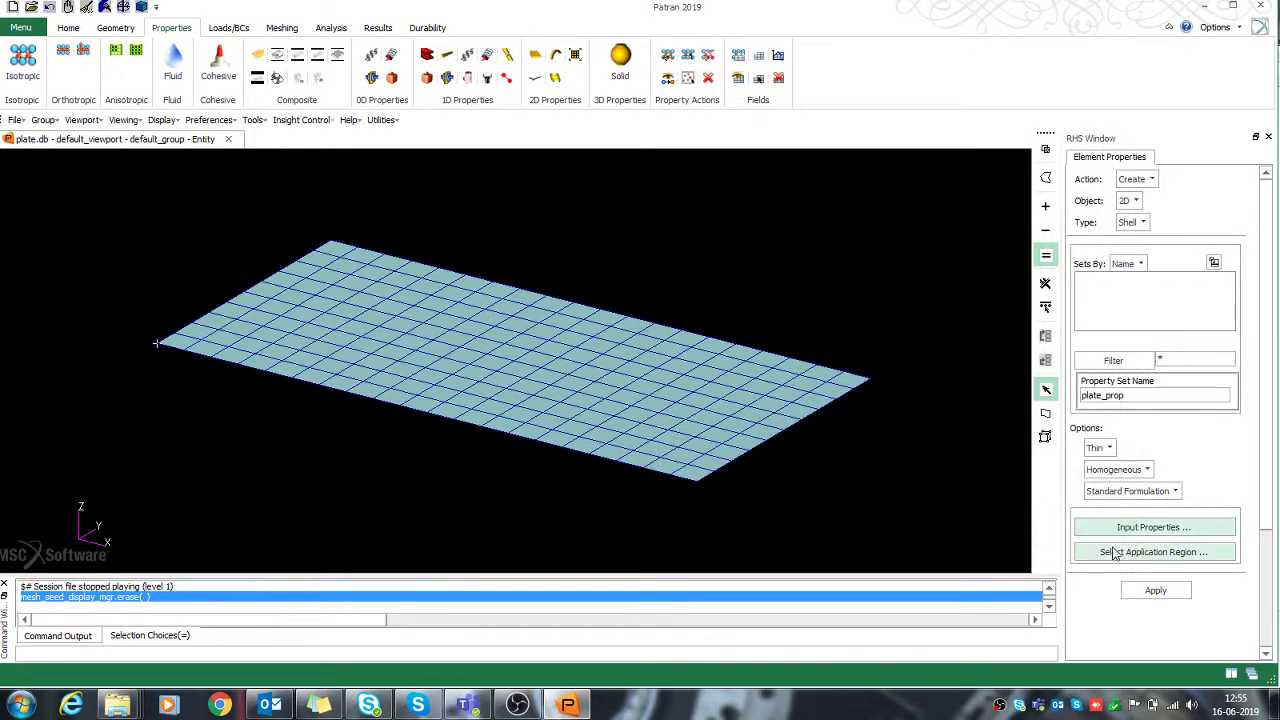
Step: Assign the plate surface as the application region of plate_prop and create the property set
{"action": "left_click", "coordinate": [1120, 552]}
{"action": "left_click", "coordinate": [654, 343]}
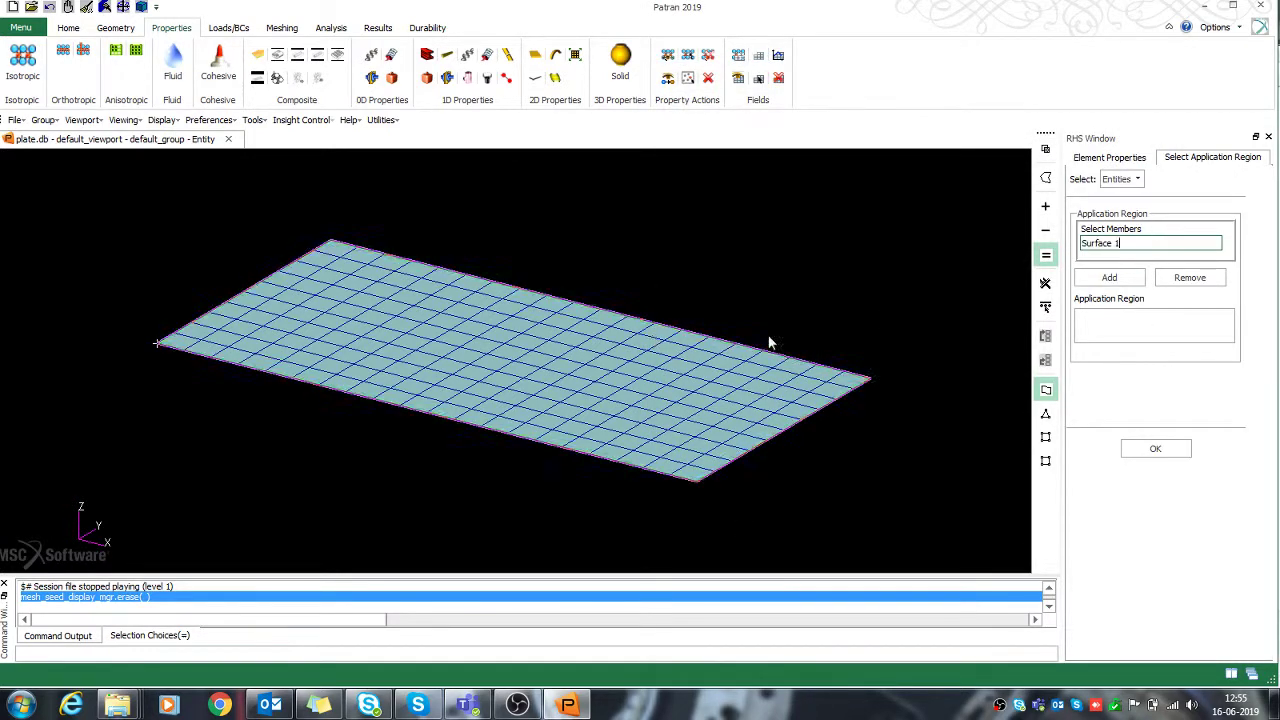
{"action": "left_click", "coordinate": [1110, 277]}
{"action": "left_click", "coordinate": [1155, 446]}
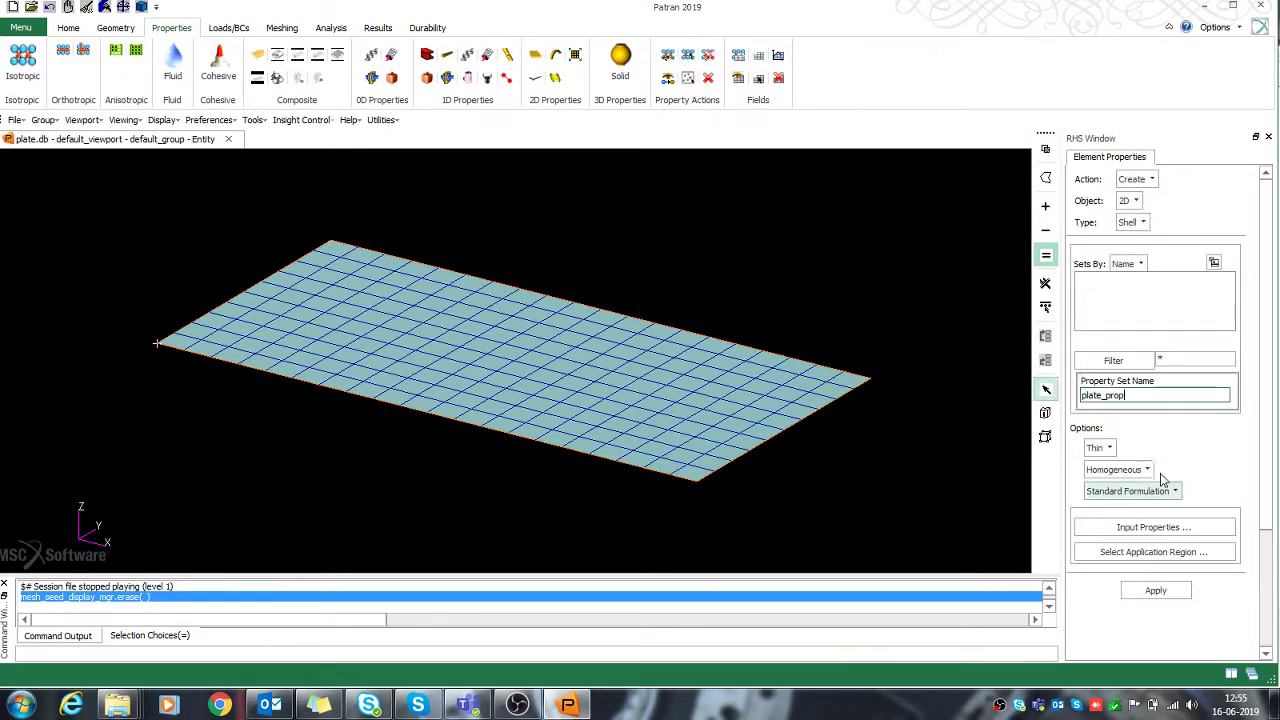
{"action": "left_click", "coordinate": [1156, 590]}
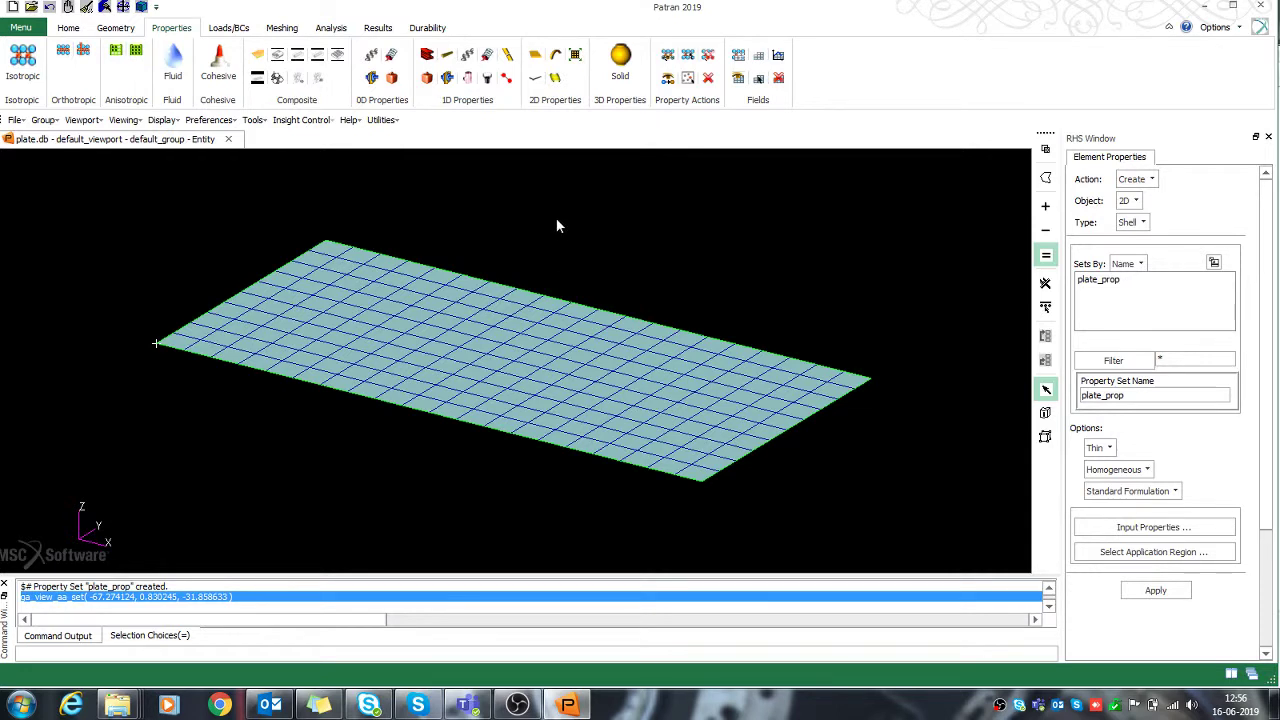
Step: Display the shell thickness of all plate elements (Elm 1:200) as Hex/Wedge elements
{"action": "left_click", "coordinate": [388, 120]}
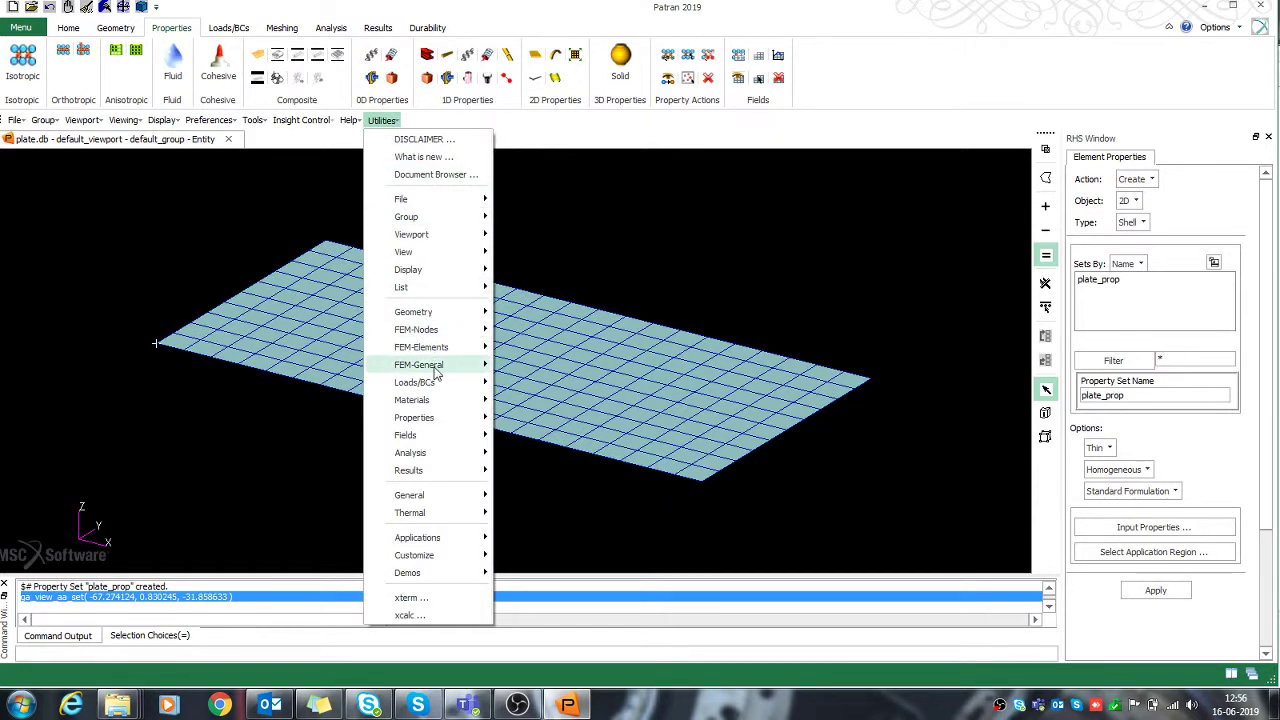
{"action": "mouse_move", "coordinate": [433, 272]}
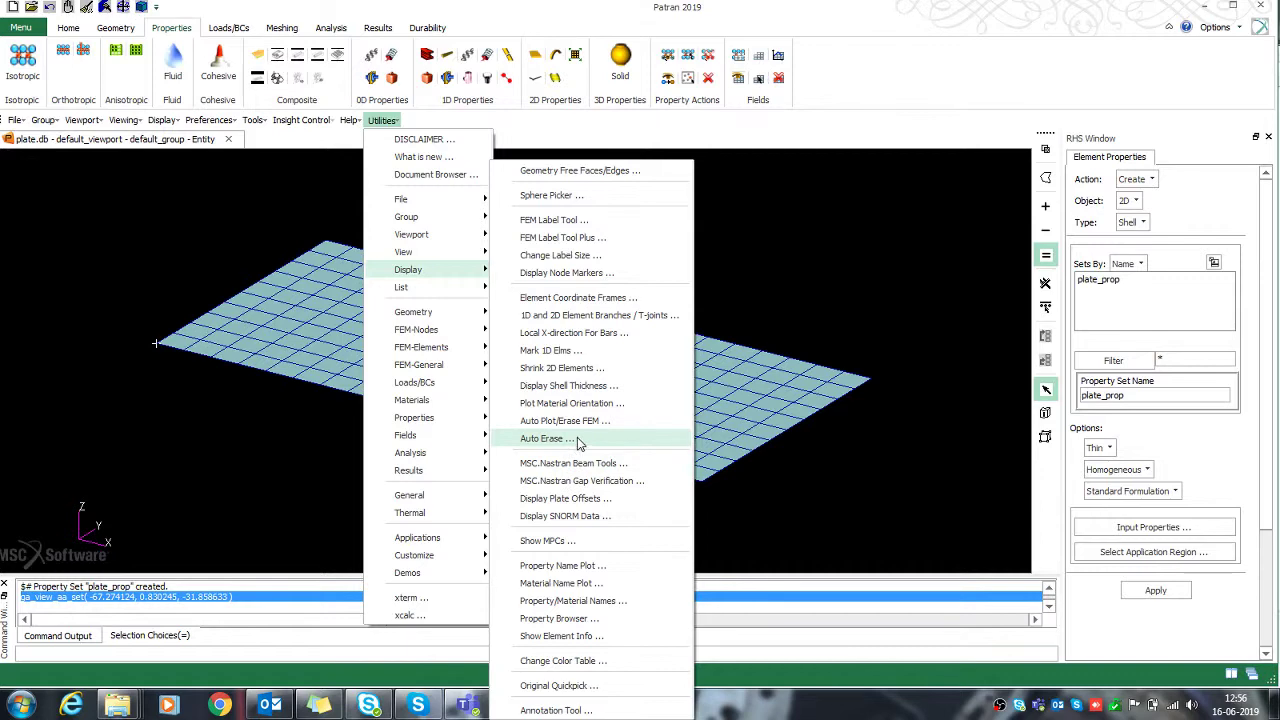
{"action": "left_click", "coordinate": [566, 386]}
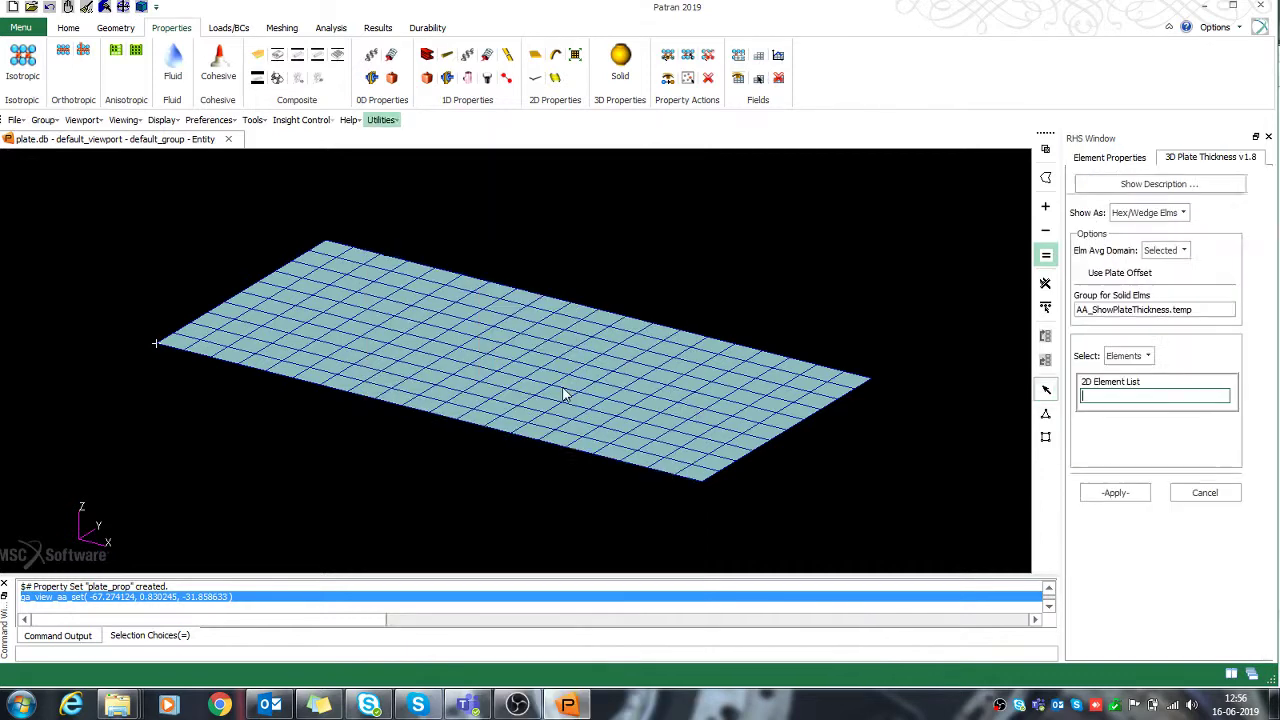
{"action": "left_click_drag", "start_coordinate": [111, 211], "coordinate": [980, 547]}
{"action": "left_click", "coordinate": [1128, 494]}
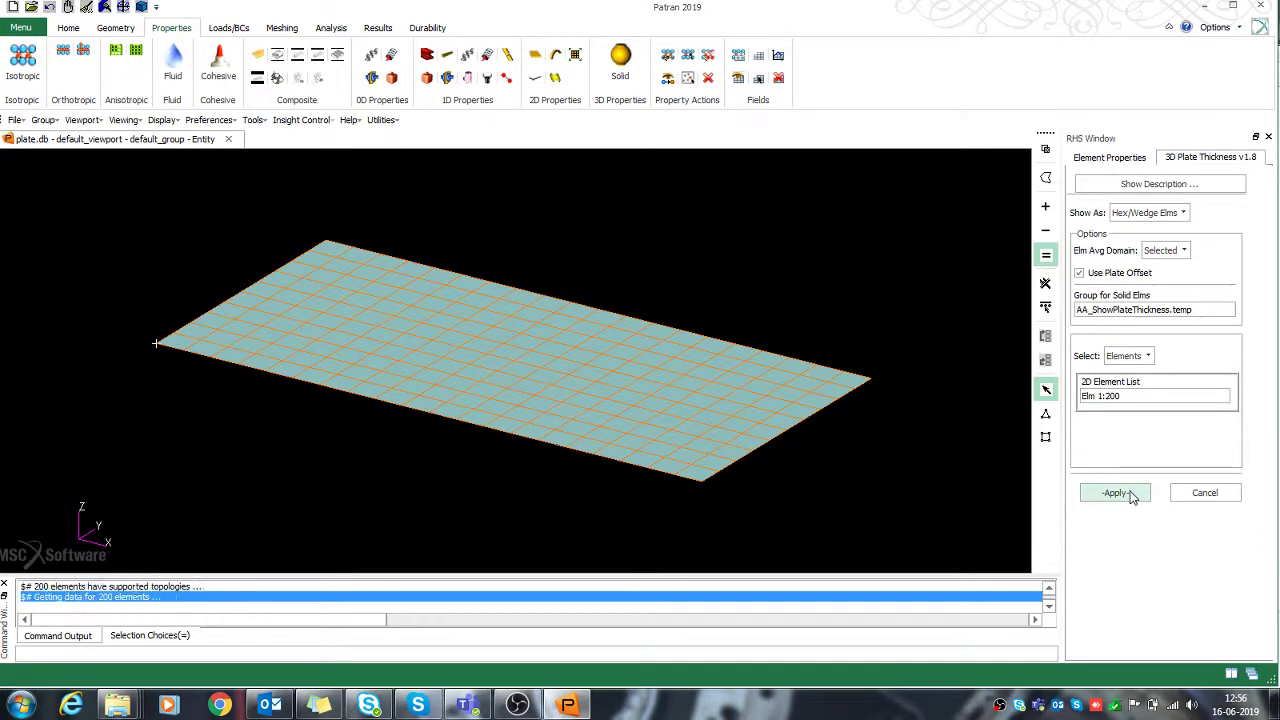
Step: Examine the plate's edges and corner in the 3D thickness display, and close the thickness display
{"action": "scroll", "coordinate": [886, 484], "scroll_direction": "up", "scroll_amount": 5}
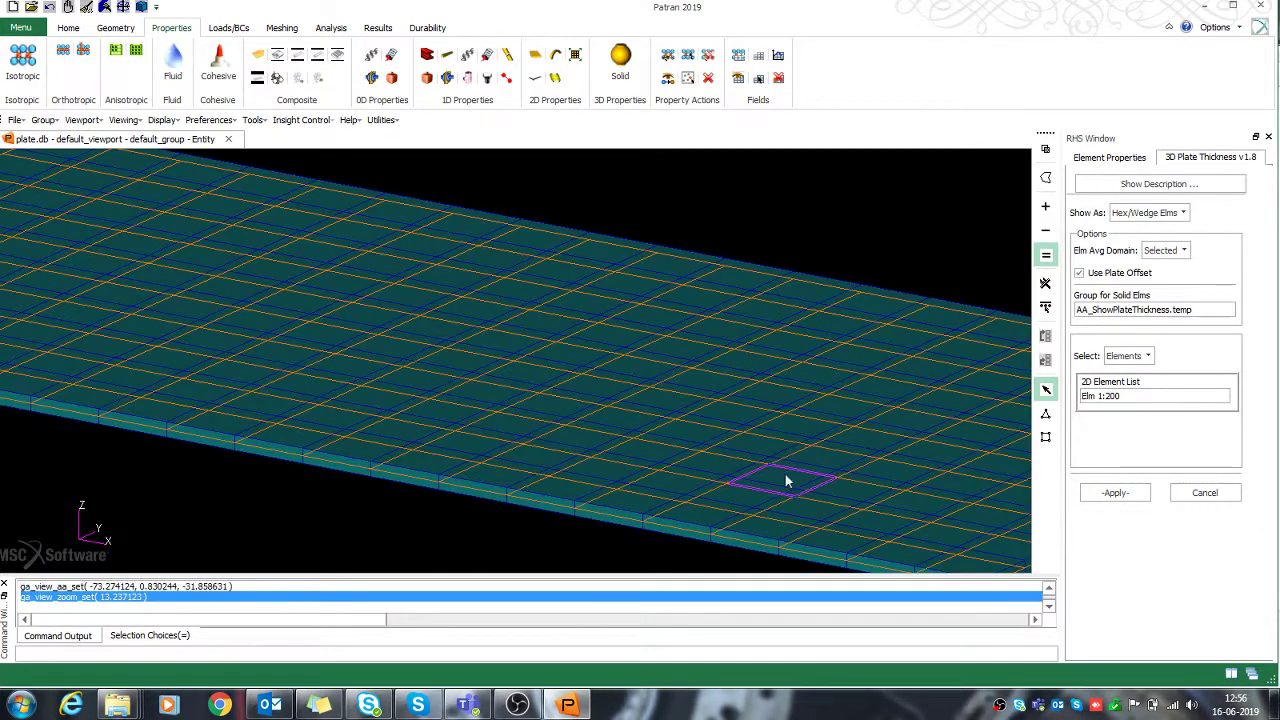
{"action": "scroll", "coordinate": [785, 474], "scroll_direction": "up", "scroll_amount": 5}
{"action": "scroll", "coordinate": [688, 437], "scroll_direction": "down", "scroll_amount": 5}
{"action": "scroll", "coordinate": [667, 468], "scroll_direction": "down", "scroll_amount": 5}
{"action": "middle_click_drag", "start_coordinate": [716, 476], "coordinate": [666, 488]}
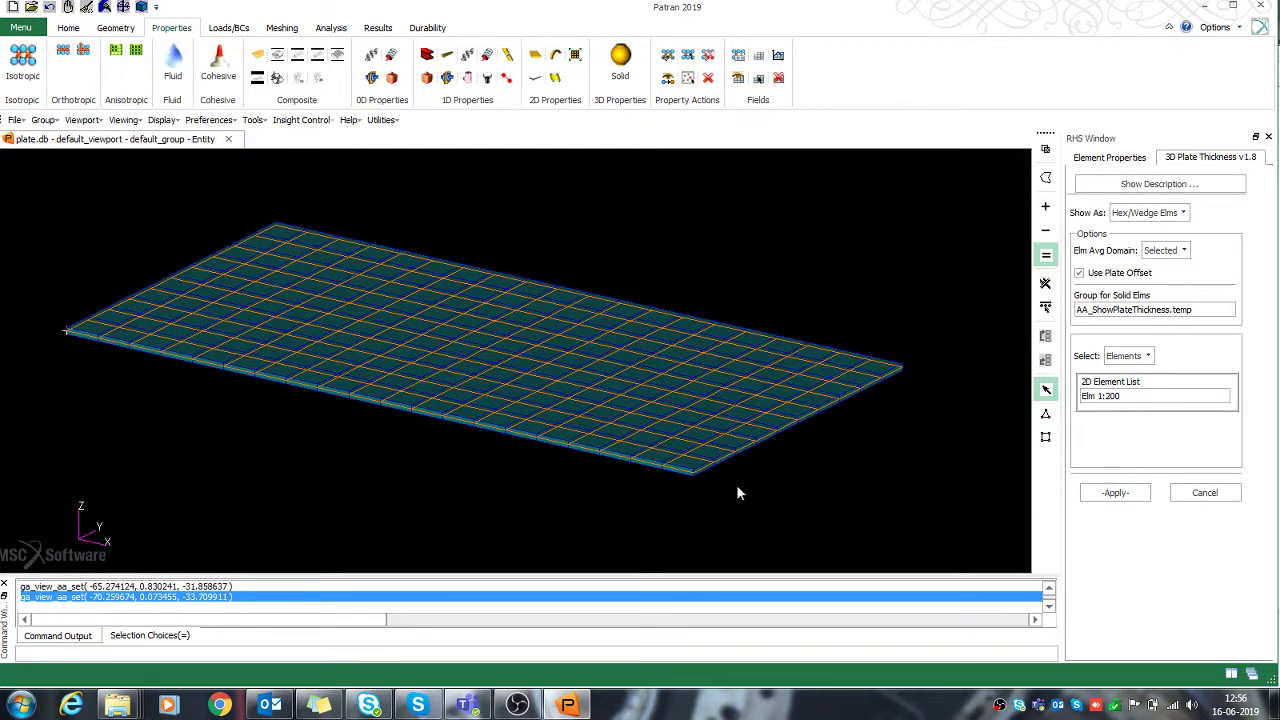
{"action": "scroll", "coordinate": [731, 486], "scroll_direction": "up", "scroll_amount": 4}
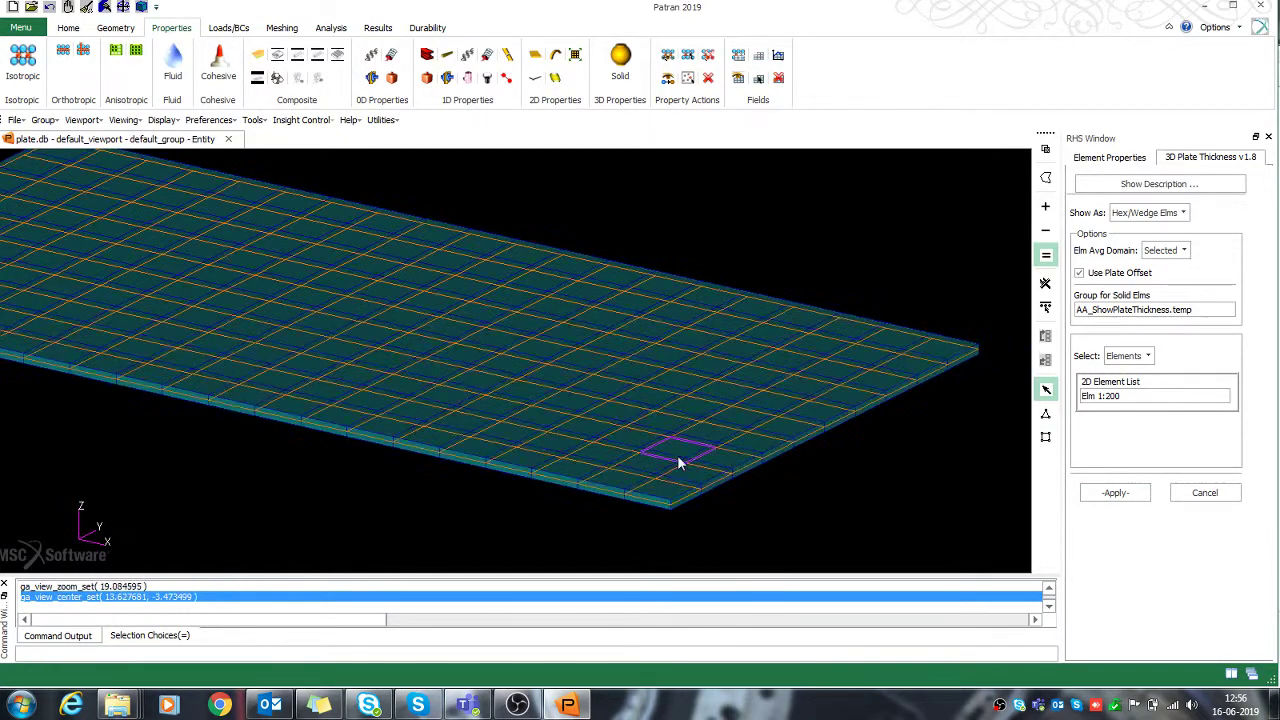
{"action": "middle_click_drag", "start_coordinate": [677, 455], "coordinate": [665, 446], "text": "shift"}
{"action": "left_click", "coordinate": [1192, 500]}
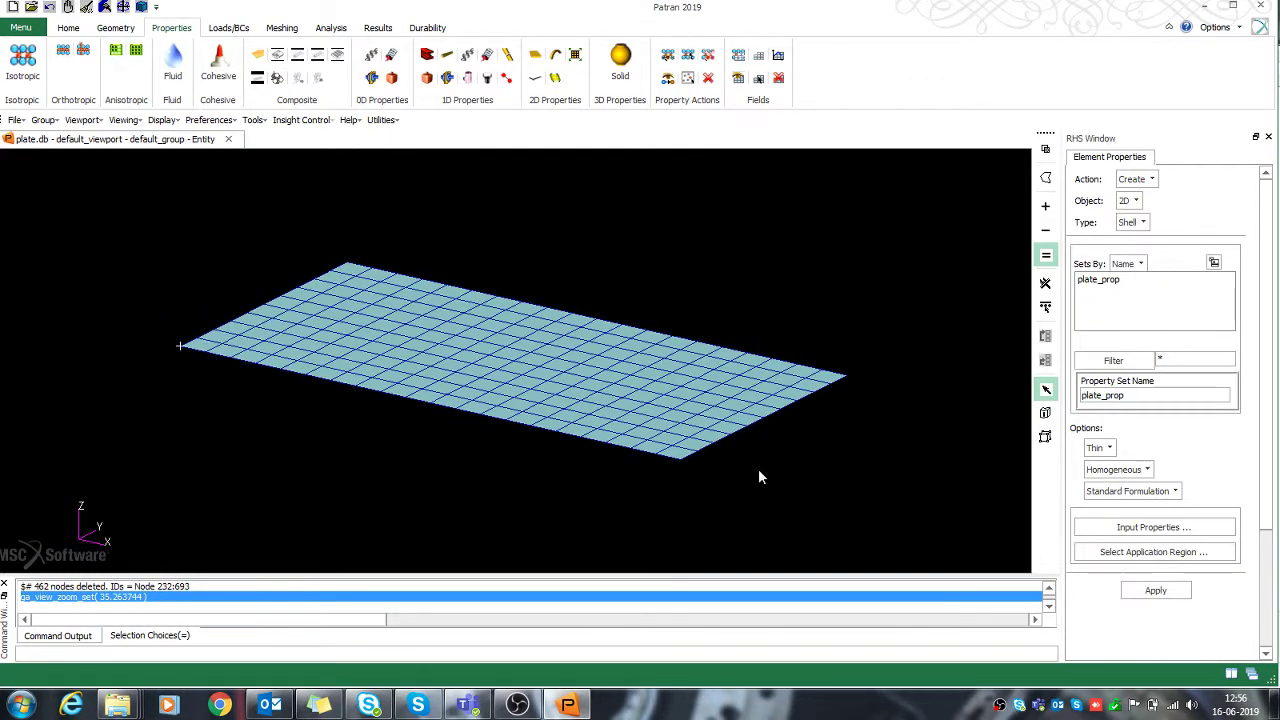
Step: Create an analysis deck of the entire model for the job plate with the Normal Modes solution type
{"action": "left_click", "coordinate": [331, 27]}
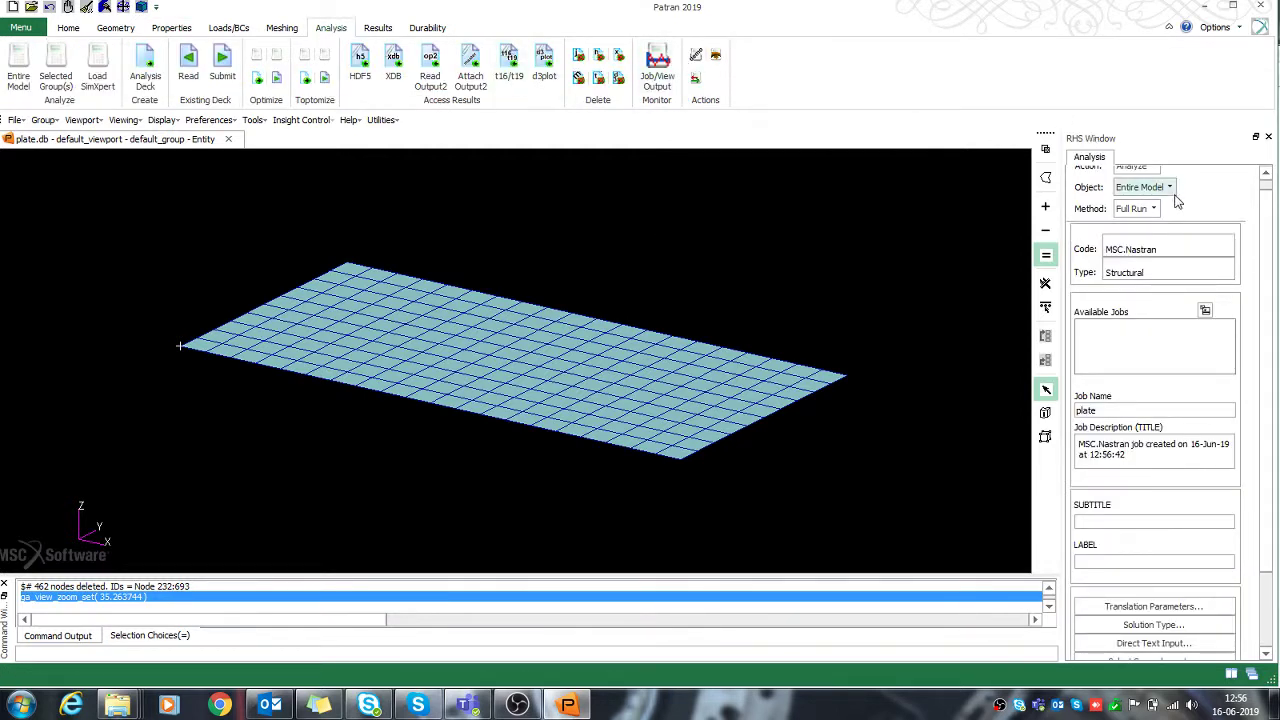
{"action": "left_click", "coordinate": [1146, 210]}
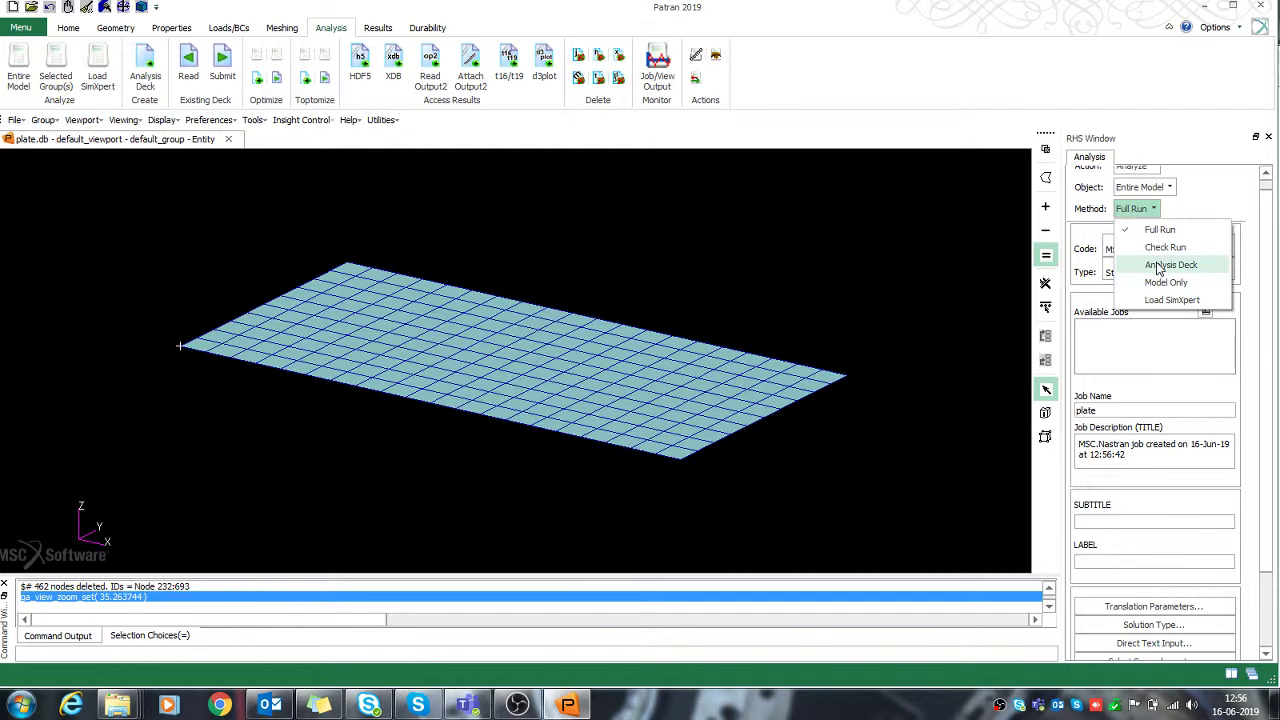
{"action": "left_click", "coordinate": [1170, 264]}
{"action": "left_click_drag", "start_coordinate": [1266, 287], "coordinate": [1265, 435]}
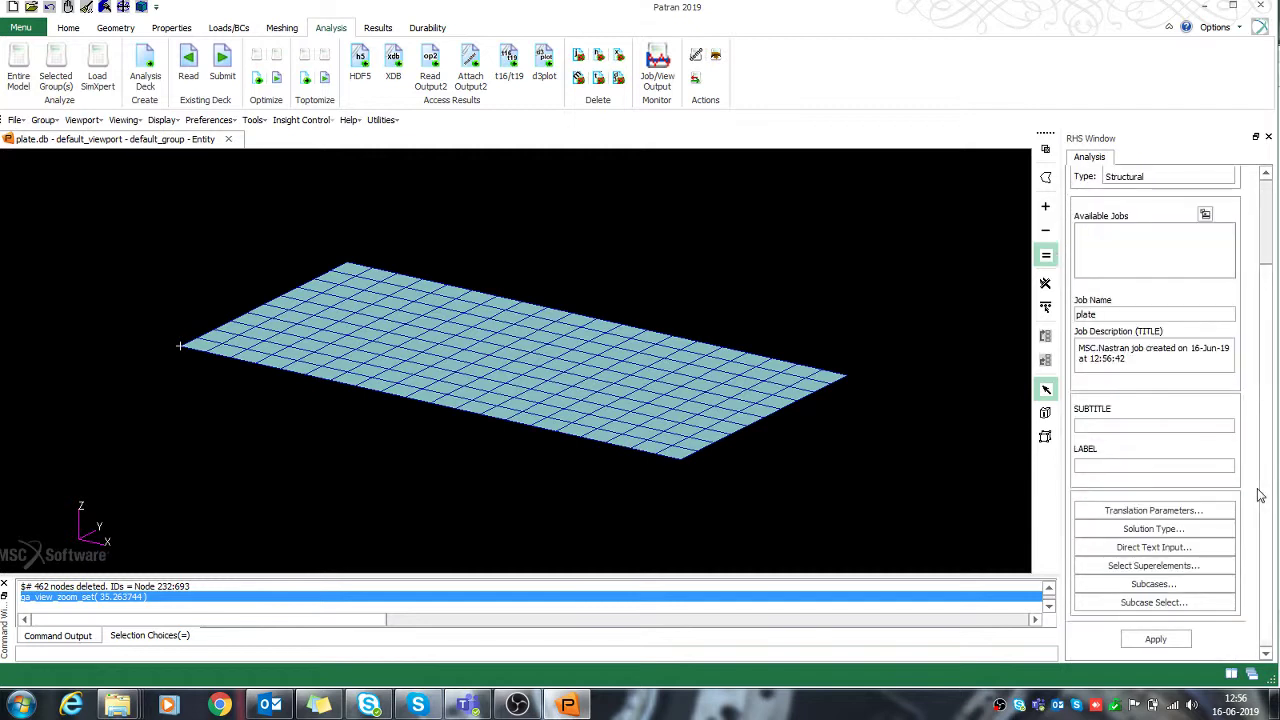
{"action": "left_click", "coordinate": [1175, 530]}
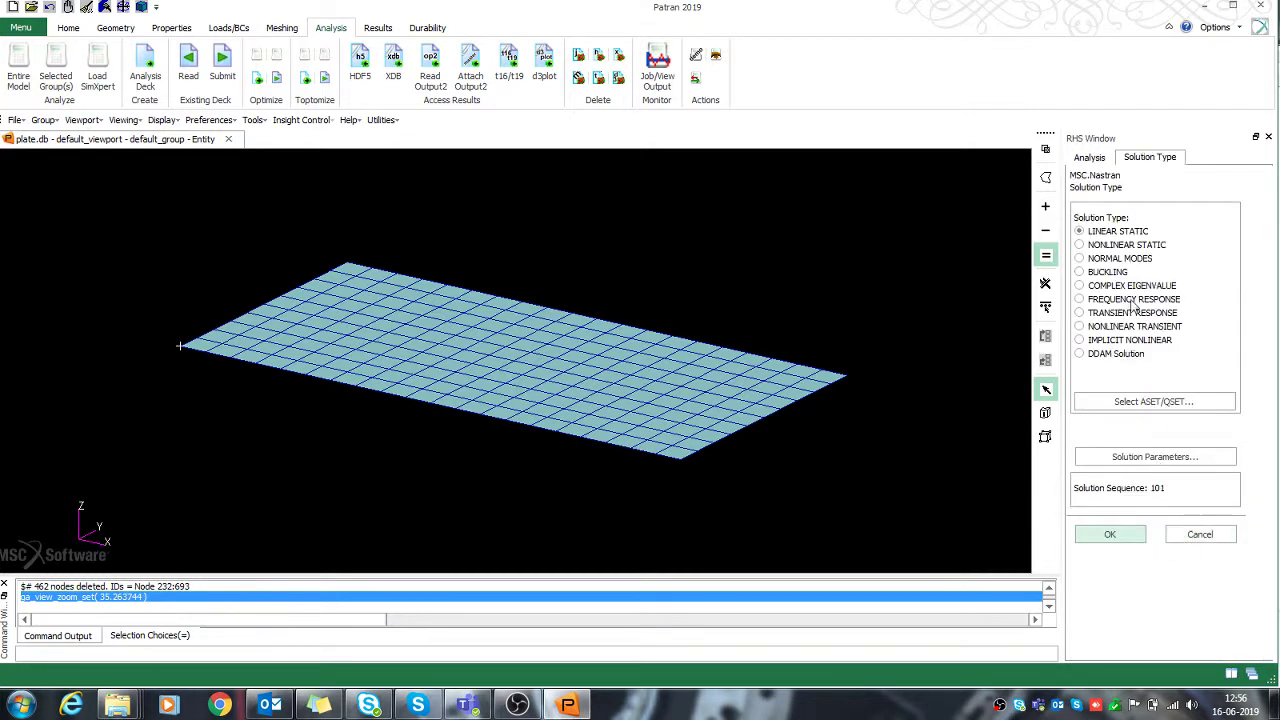
{"action": "left_click", "coordinate": [1106, 259]}
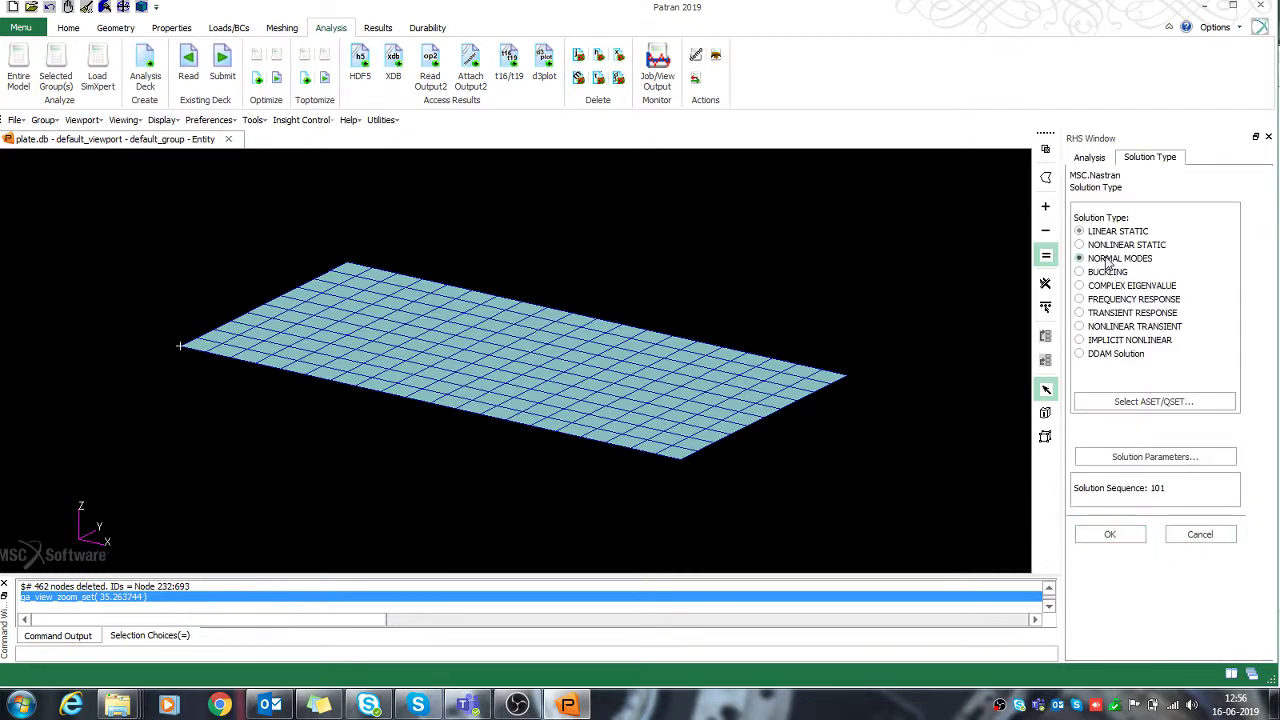
{"action": "left_click", "coordinate": [1111, 535]}
{"action": "left_click", "coordinate": [1154, 636]}
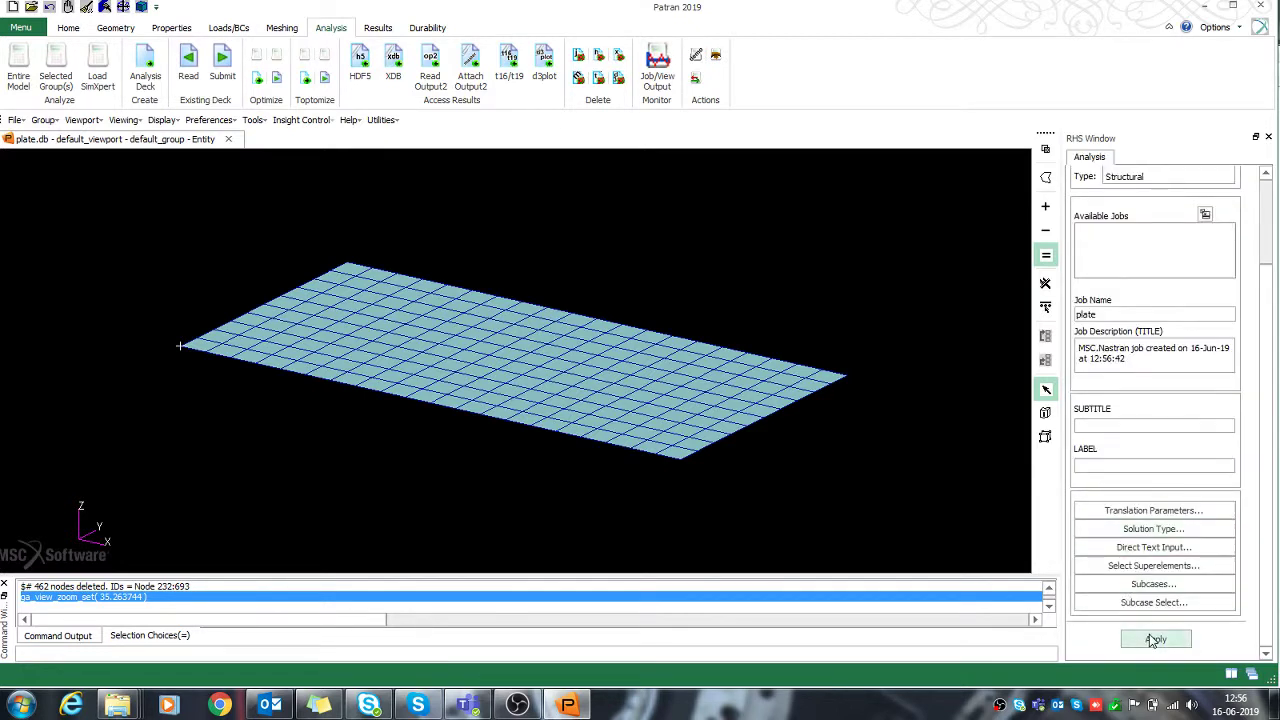
Step: Switch to MSC Nastran 2019 on the desktop and run the plate.bdf input file from the 1606 folder
{"action": "left_click", "coordinate": [1201, 10]}
{"action": "left_click", "coordinate": [1201, 10]}
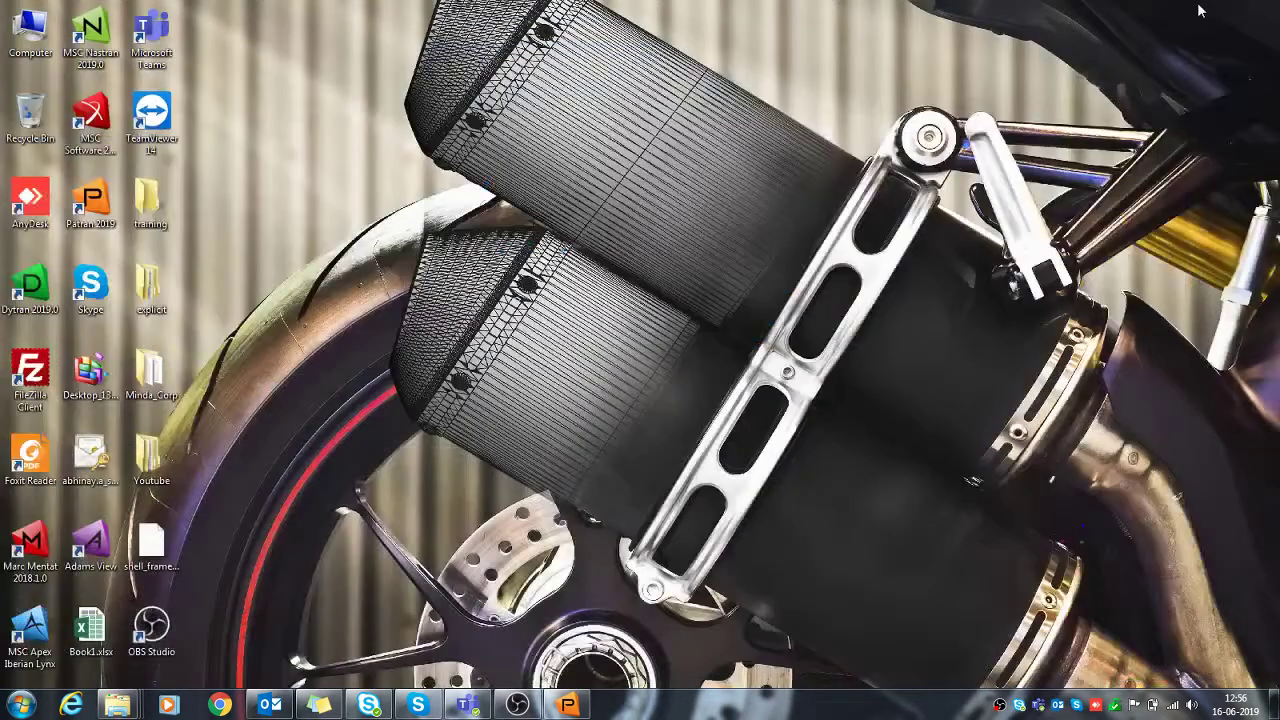
{"action": "double_click", "coordinate": [90, 32]}
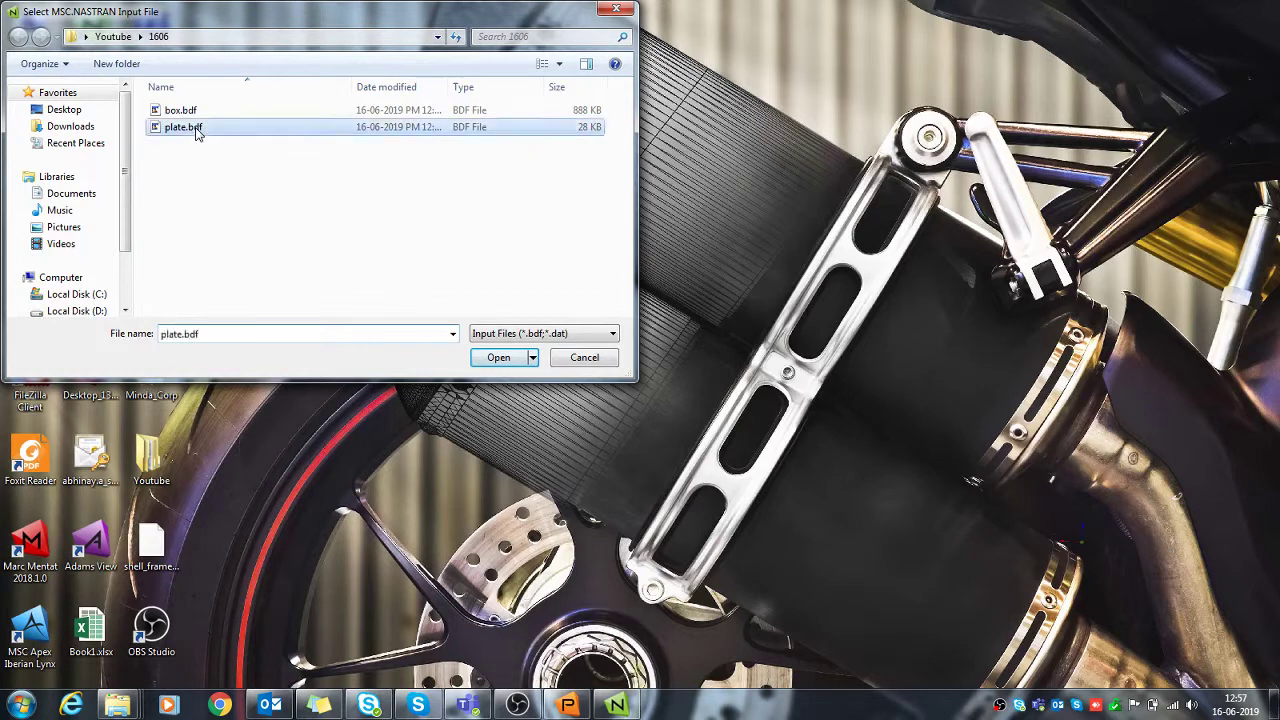
{"action": "double_click", "coordinate": [197, 130]}
{"action": "left_click", "coordinate": [62, 165]}
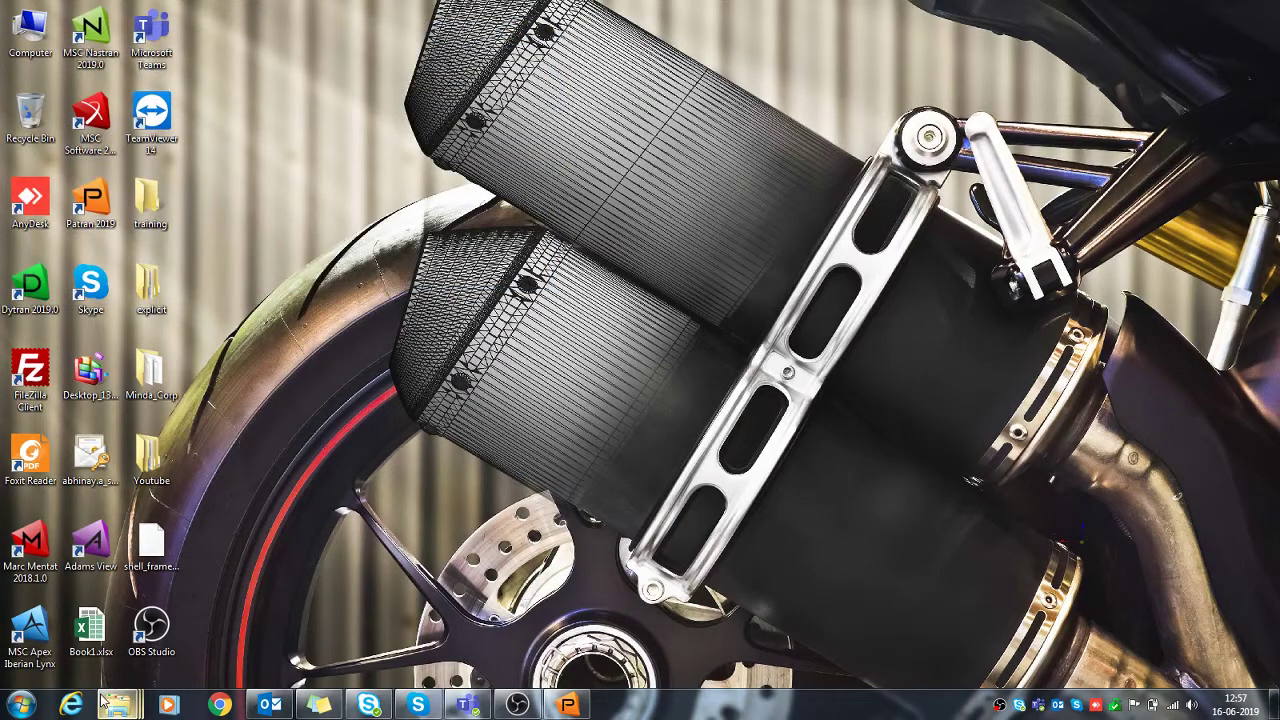
Step: Open the plate.f06 output file from the 1606 folder inside the Youtube desktop folder
{"action": "mouse_move", "coordinate": [104, 700]}
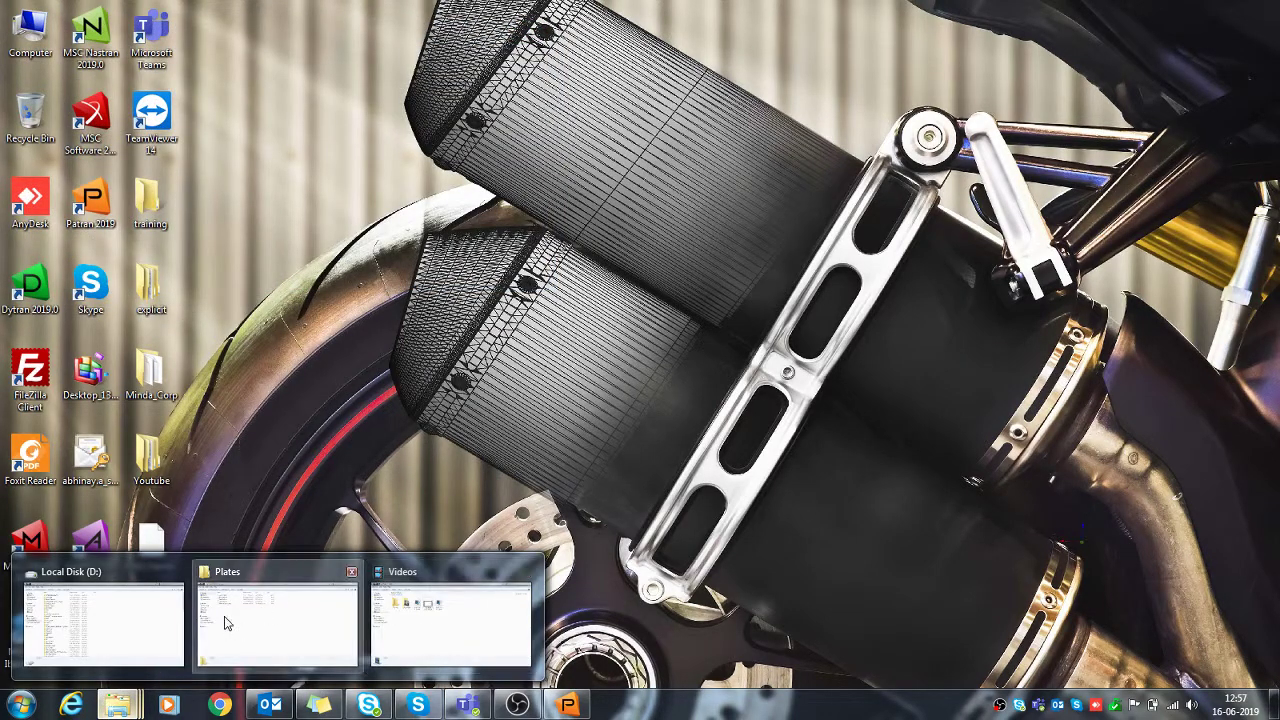
{"action": "mouse_move", "coordinate": [229, 622]}
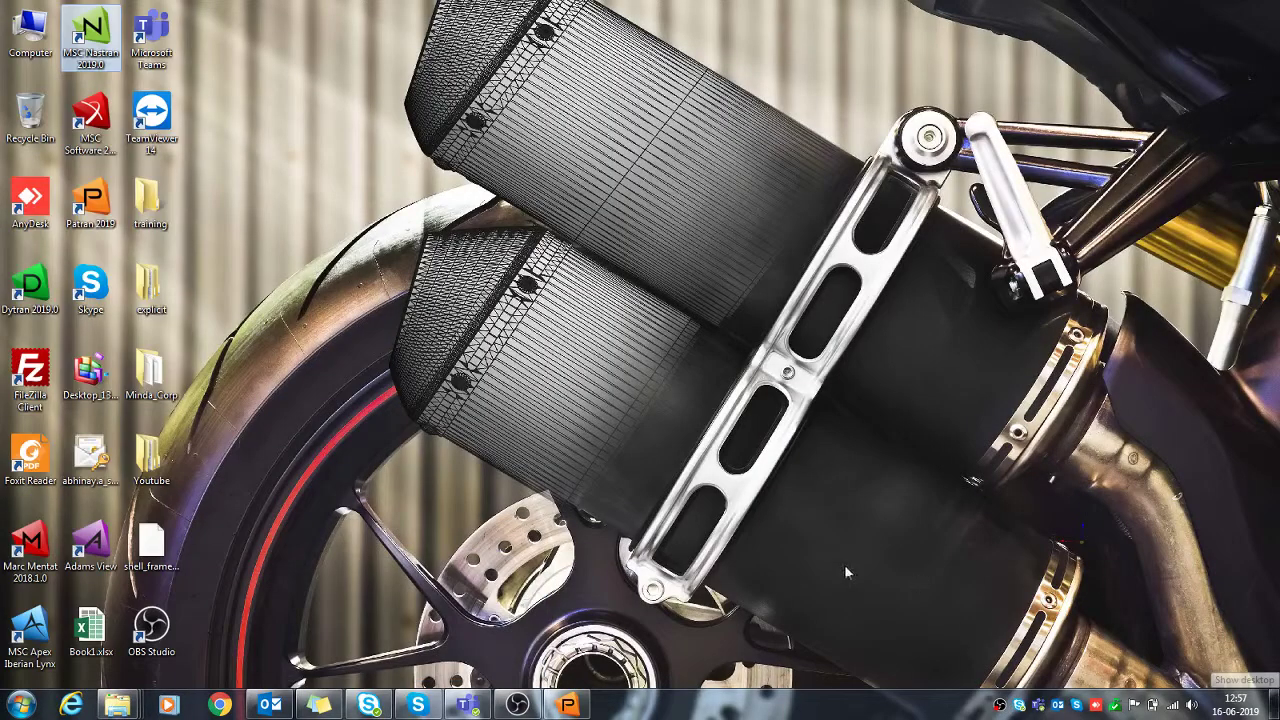
{"action": "double_click", "coordinate": [151, 460]}
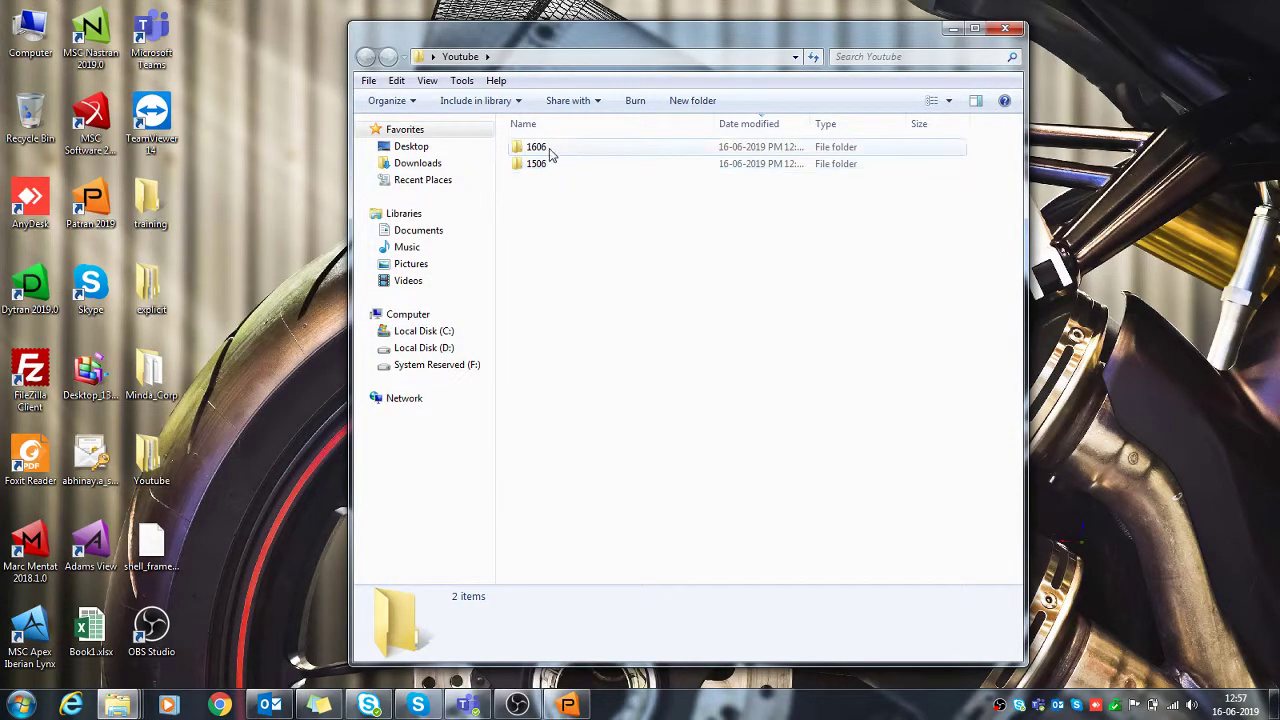
{"action": "double_click", "coordinate": [550, 148]}
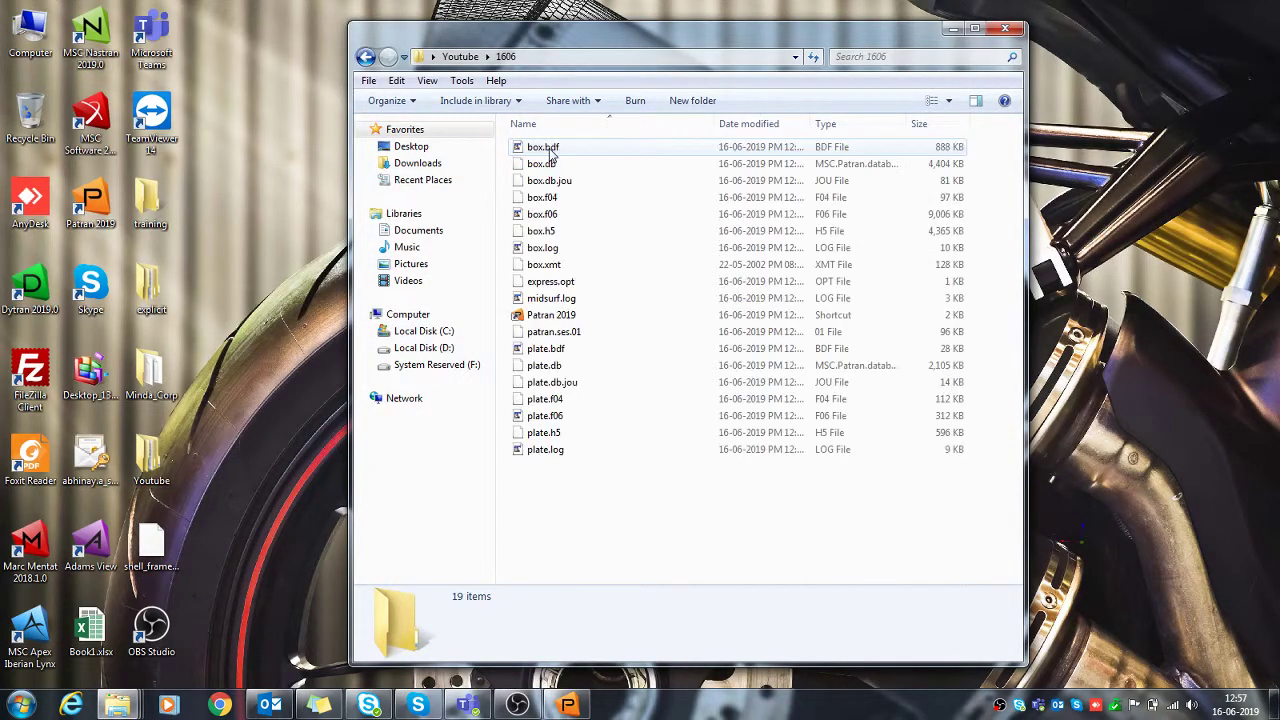
{"action": "double_click", "coordinate": [575, 416]}
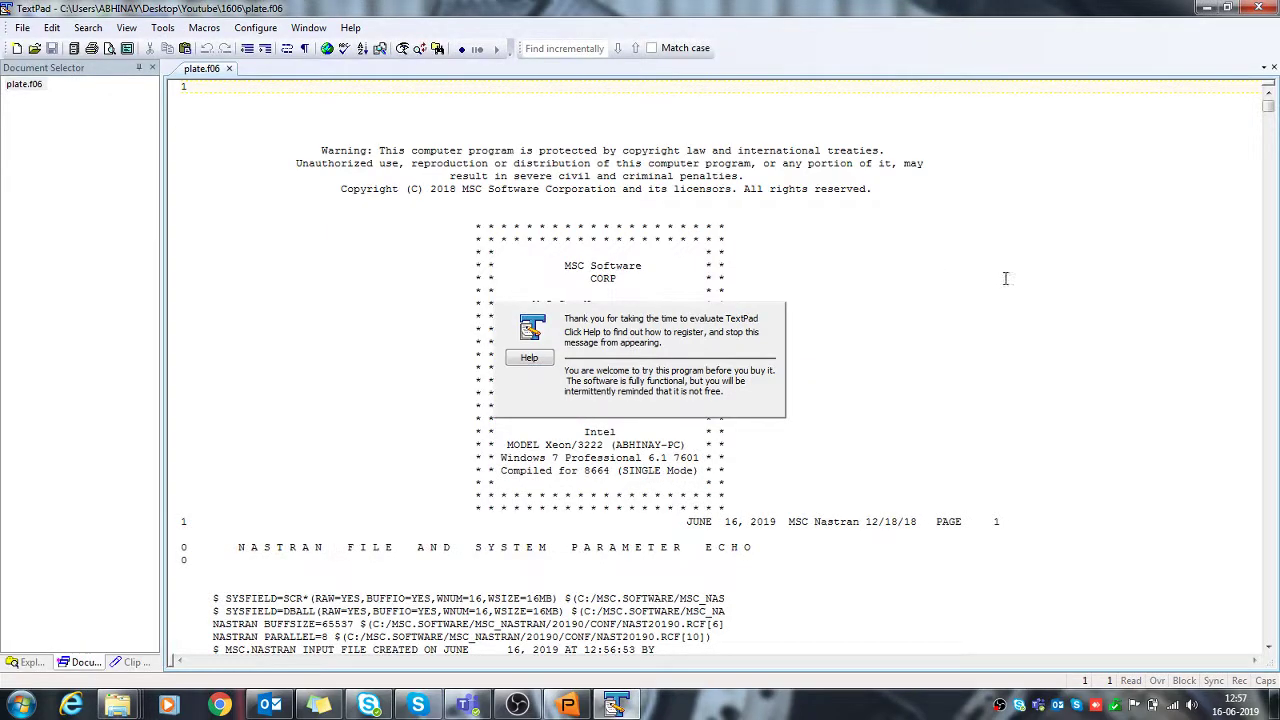
Step: Find the Real Eigenvalues table in plate.f06 and examine the rows and frequencies in cycles of modes 1 to 6
{"action": "left_click_drag", "start_coordinate": [1270, 115], "coordinate": [1270, 142]}
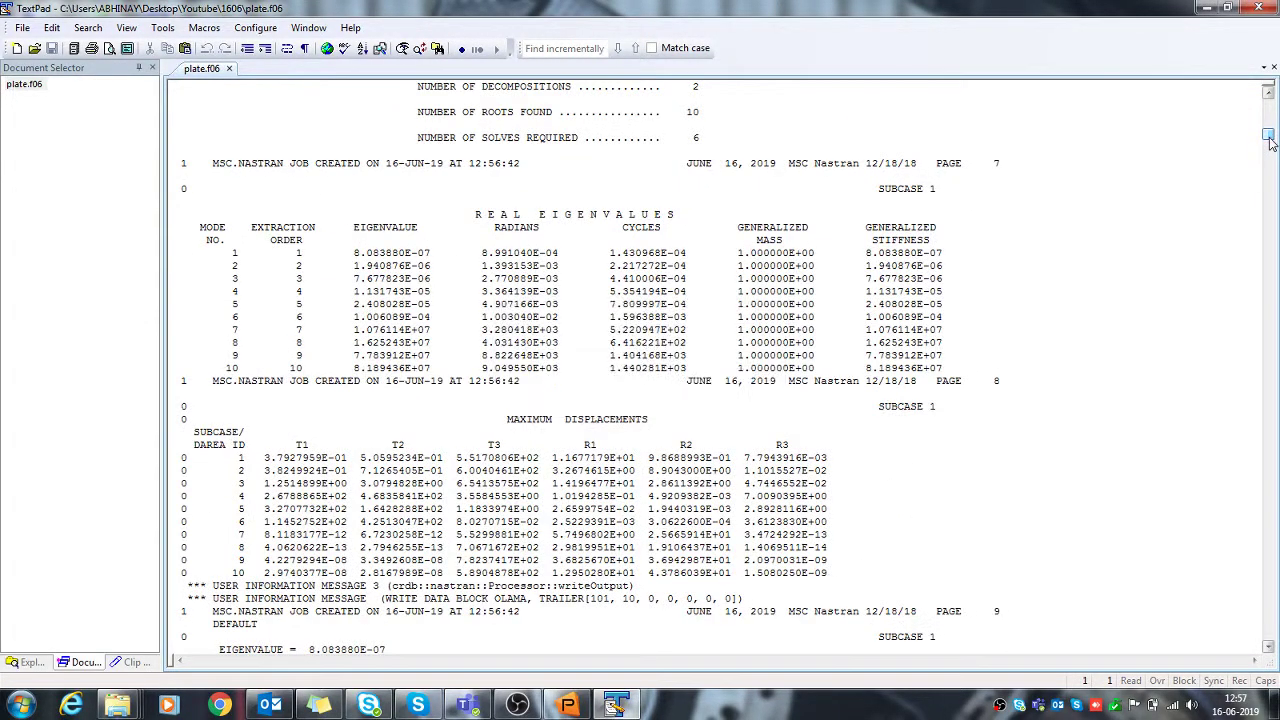
{"action": "left_click", "coordinate": [1154, 398]}
{"action": "left_click_drag", "start_coordinate": [436, 217], "coordinate": [747, 216]}
{"action": "left_click", "coordinate": [797, 342]}
{"action": "left_click_drag", "start_coordinate": [222, 254], "coordinate": [980, 317]}
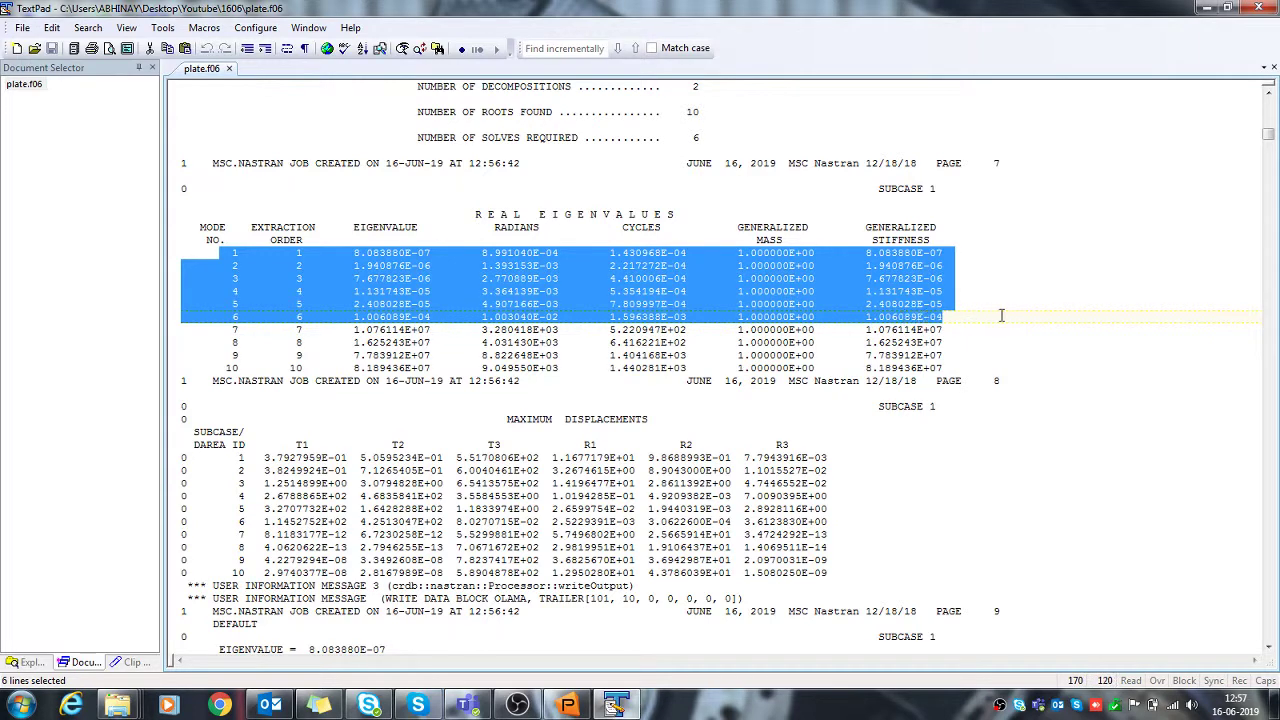
{"action": "left_click", "coordinate": [697, 317]}
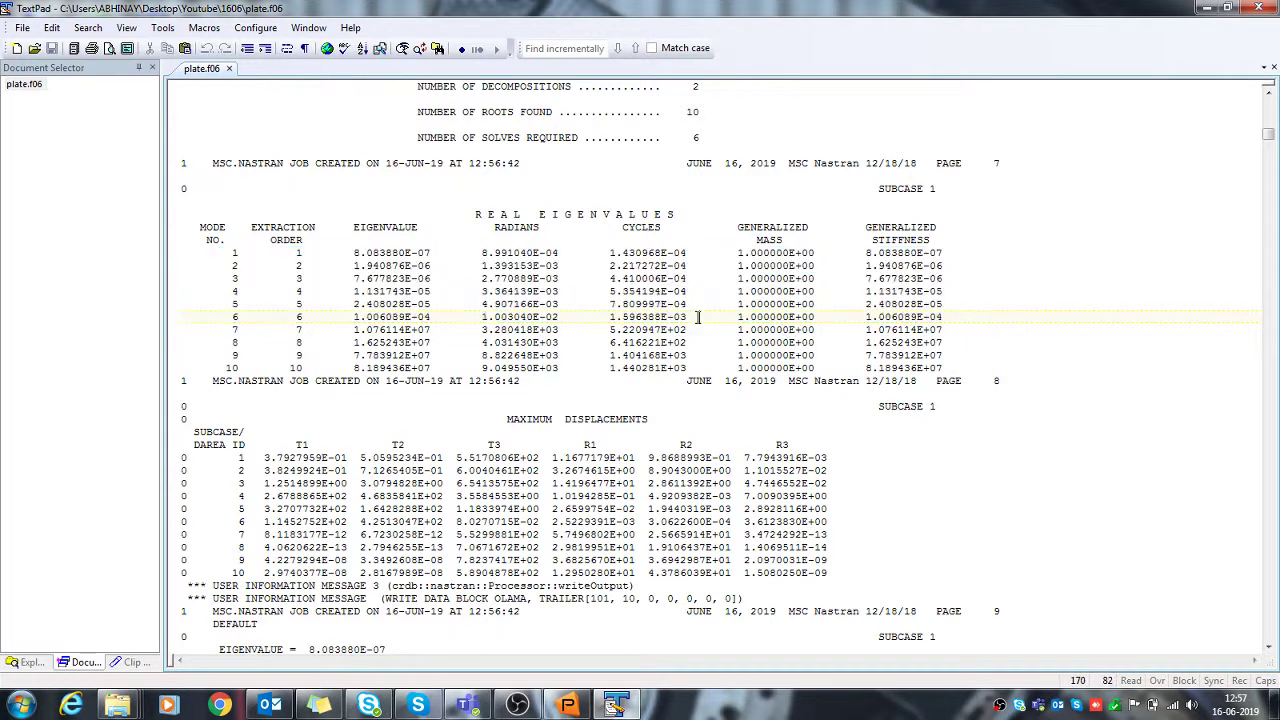
{"action": "left_click_drag", "start_coordinate": [688, 317], "coordinate": [605, 253]}
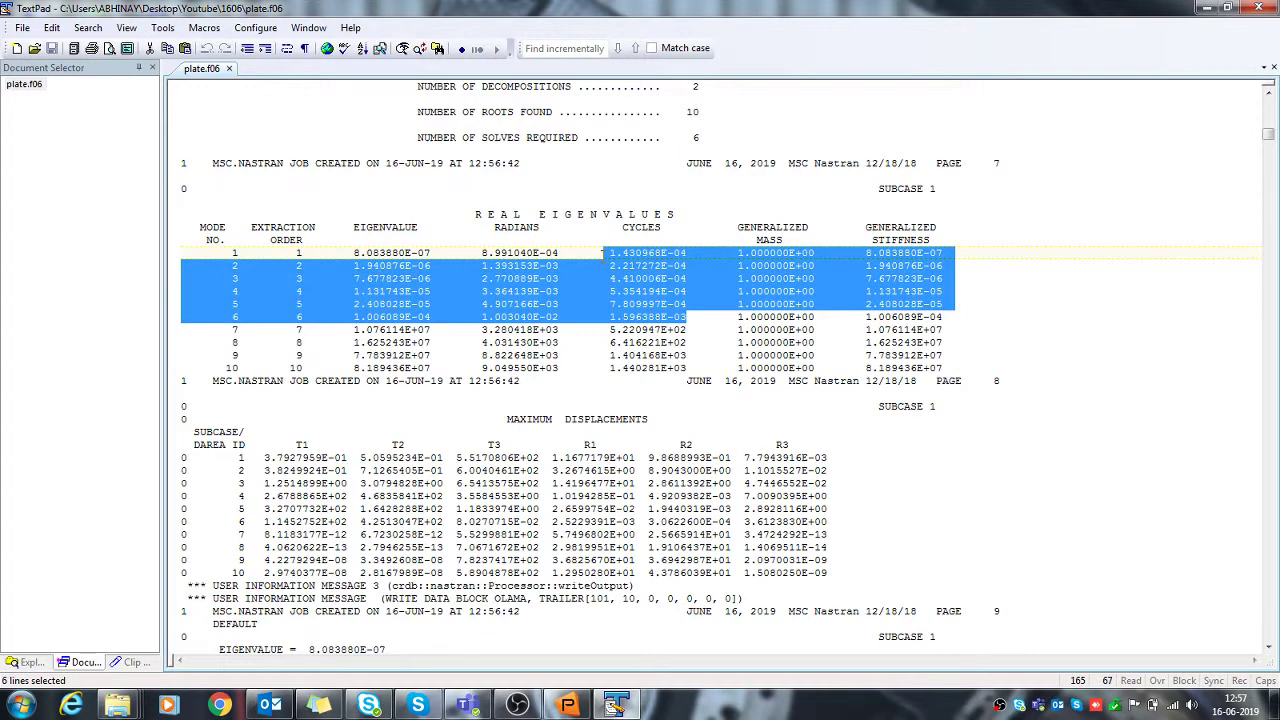
Step: Compare the frequency of mode 7 with those of the first six modes, and close the plate.f06 file
{"action": "left_click", "coordinate": [636, 329]}
{"action": "left_click_drag", "start_coordinate": [229, 330], "coordinate": [687, 337]}
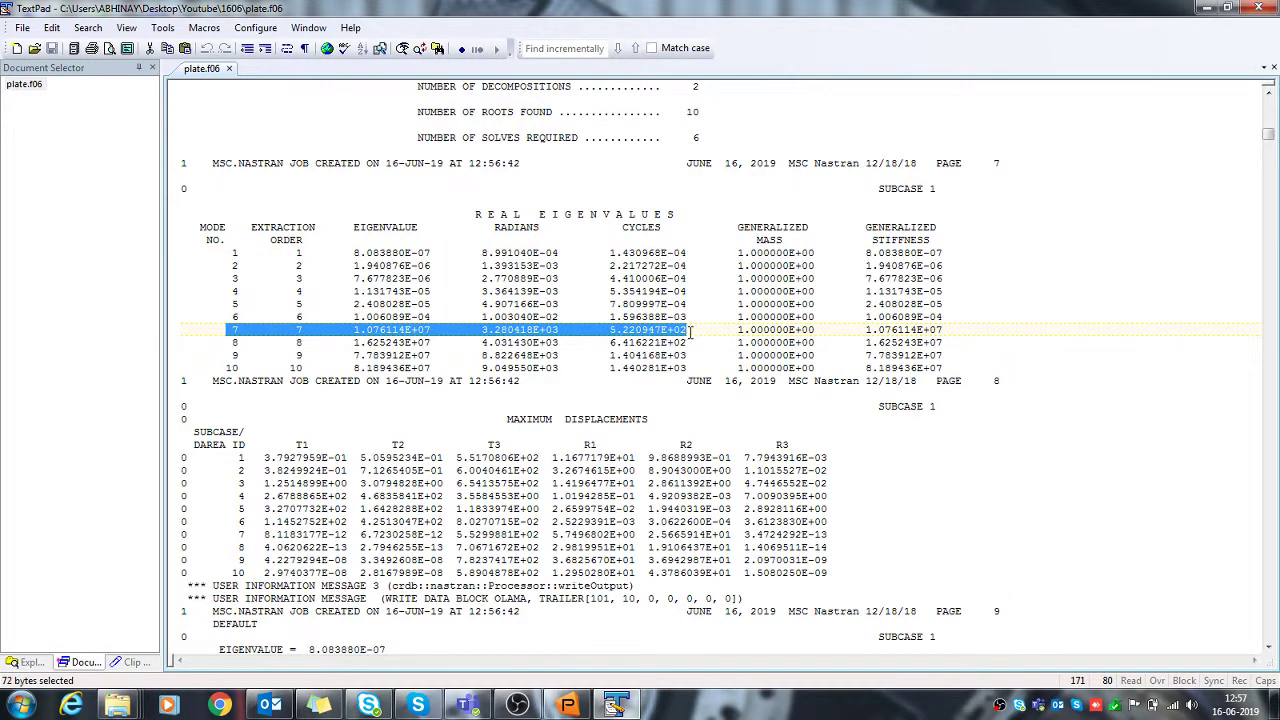
{"action": "left_click_drag", "start_coordinate": [605, 256], "coordinate": [712, 316]}
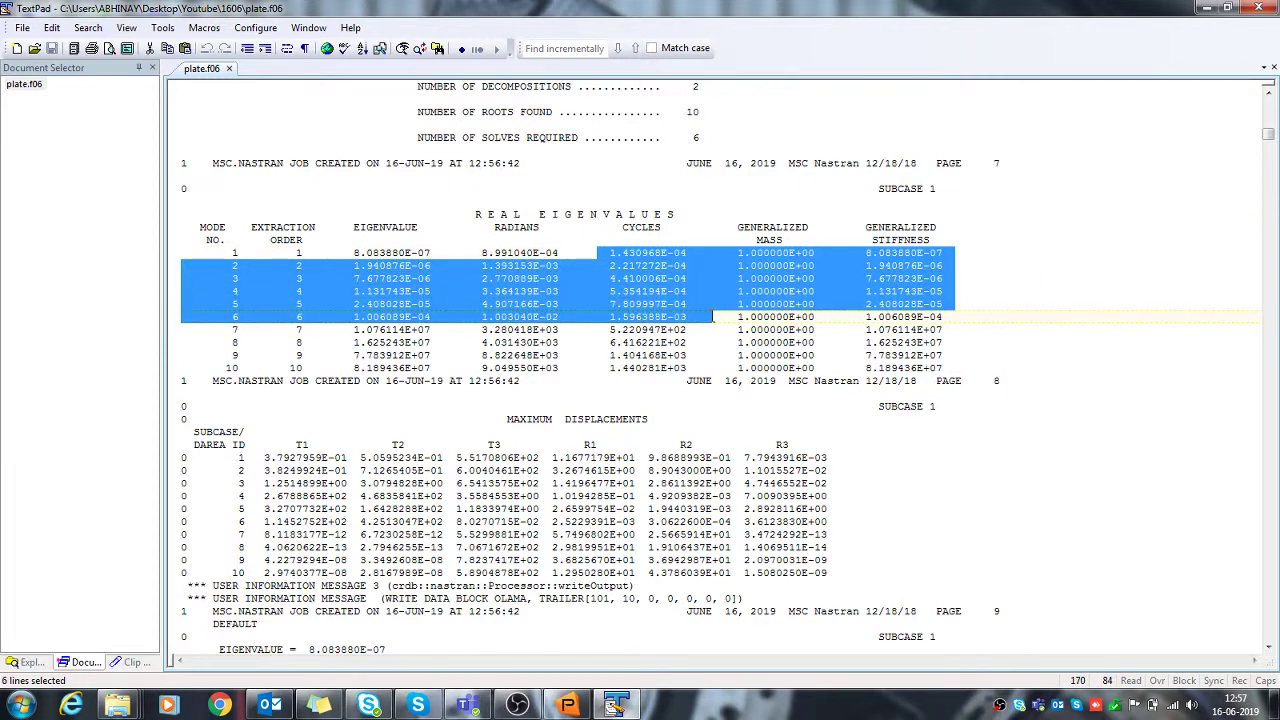
{"action": "left_click", "coordinate": [1037, 325]}
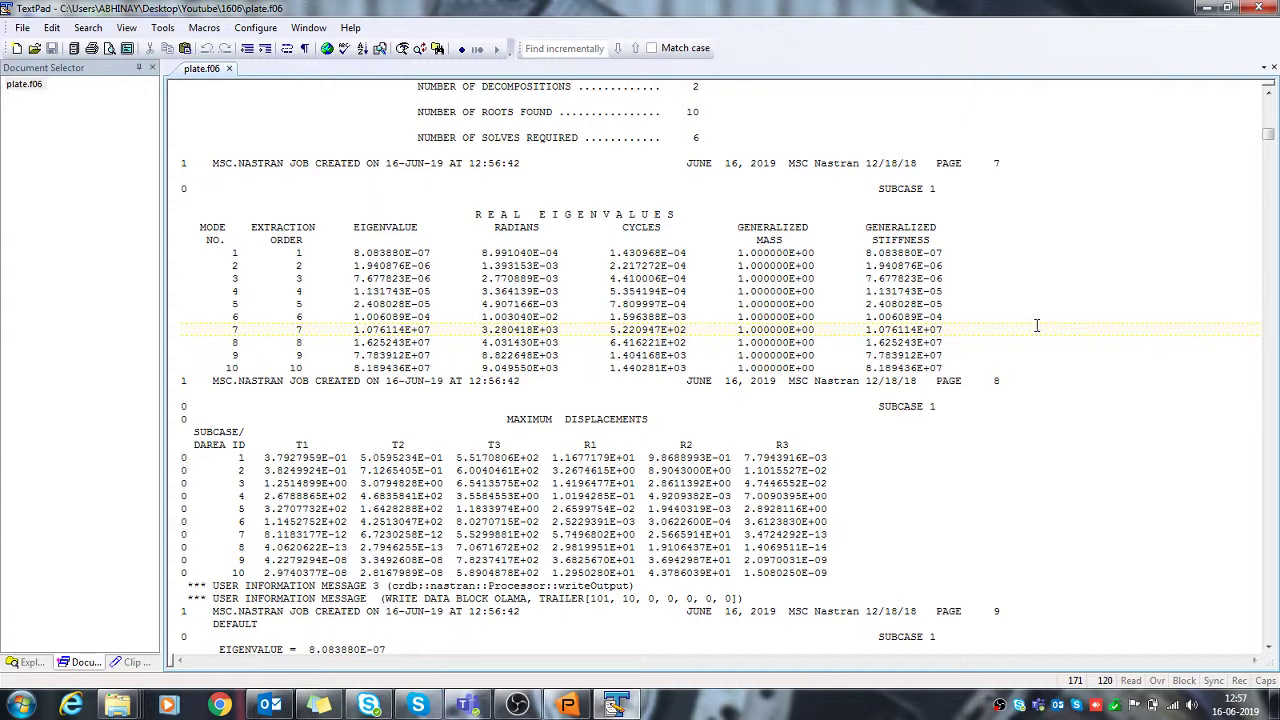
{"action": "left_click_drag", "start_coordinate": [604, 330], "coordinate": [696, 331]}
{"action": "left_click", "coordinate": [719, 345]}
{"action": "left_click", "coordinate": [1258, 7]}
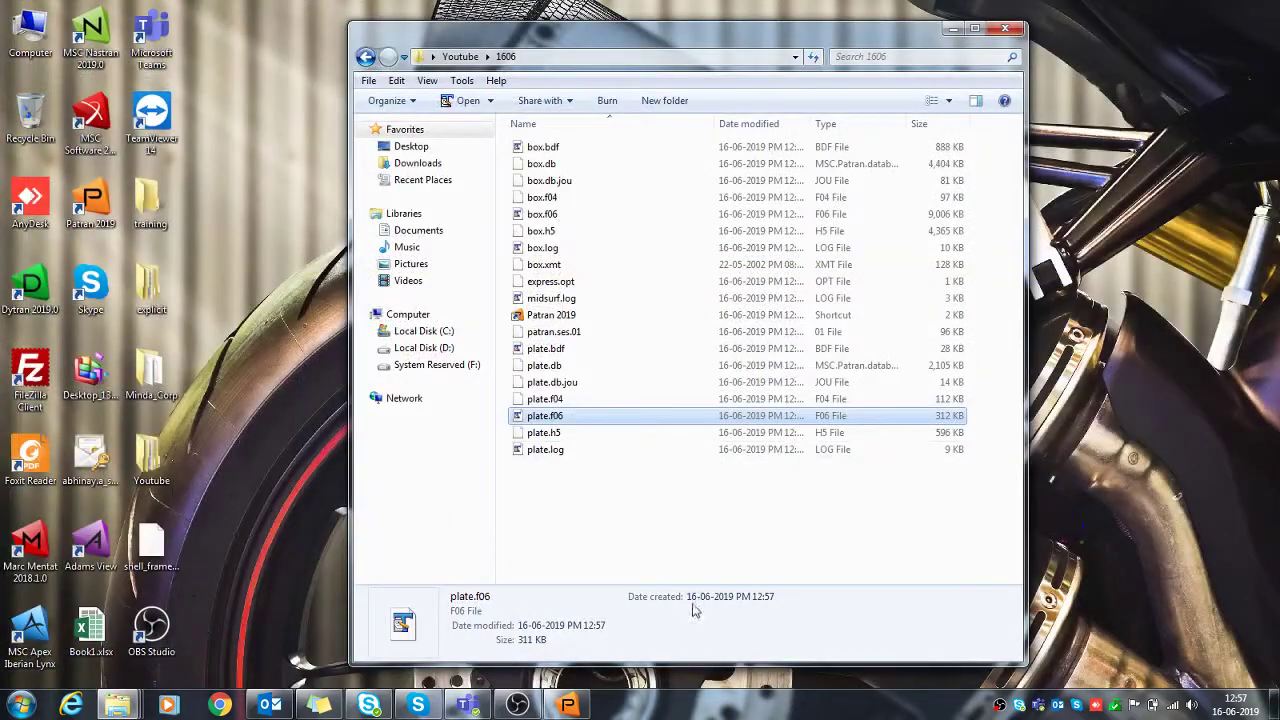
Step: Switch back to Patran and attach the HDF5 results file plate.h5 as result entities to the job plate
{"action": "left_click", "coordinate": [570, 706]}
{"action": "left_click", "coordinate": [1160, 170]}
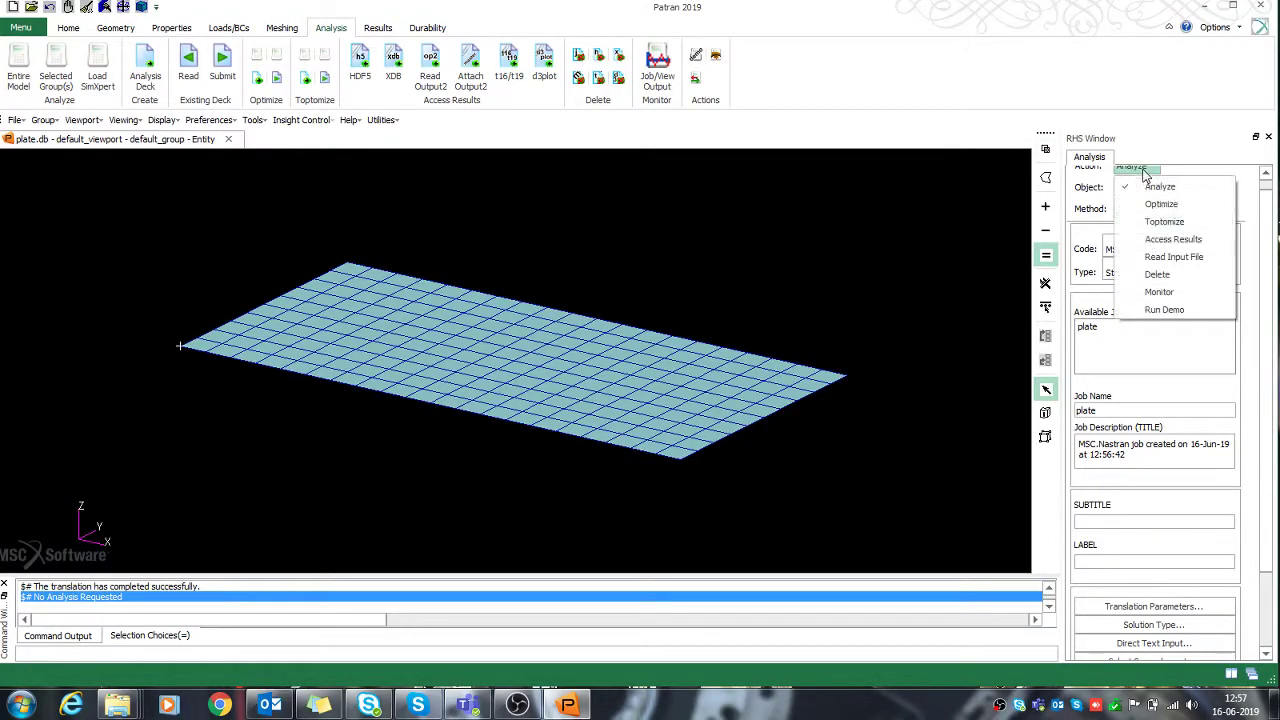
{"action": "left_click", "coordinate": [1160, 240]}
{"action": "left_click", "coordinate": [1192, 612]}
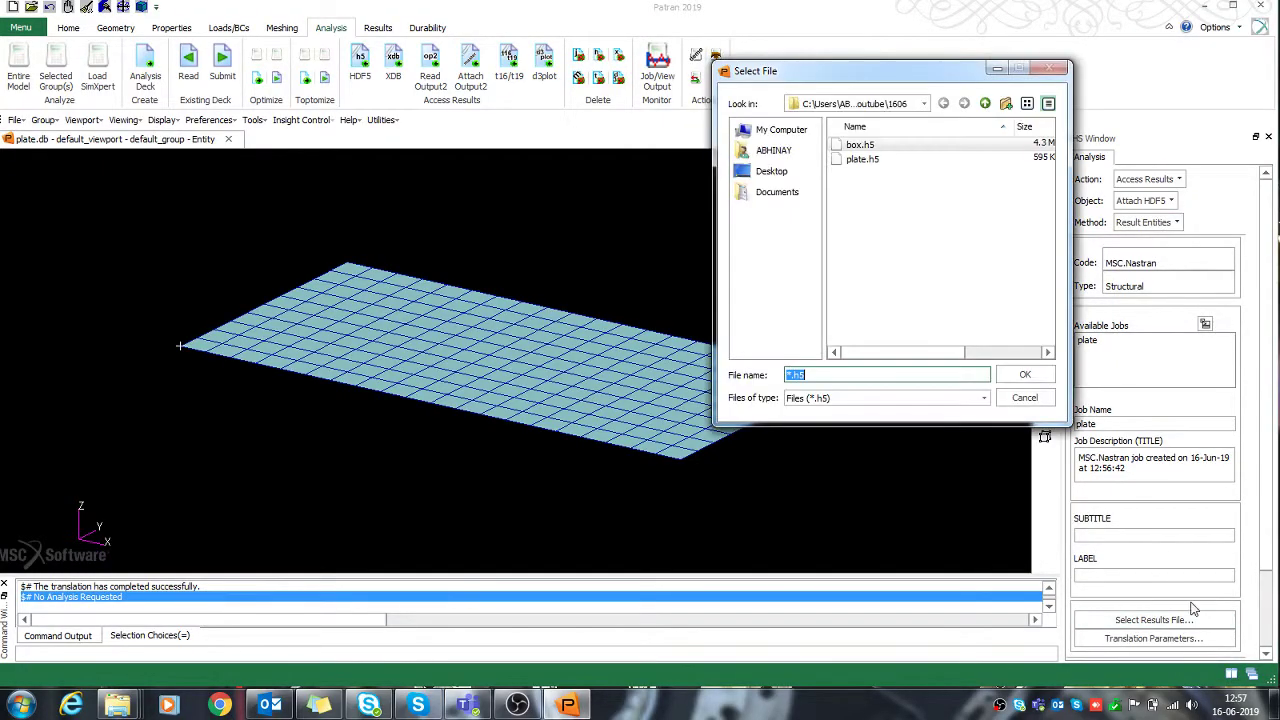
{"action": "left_click", "coordinate": [862, 159]}
{"action": "left_click", "coordinate": [1024, 374]}
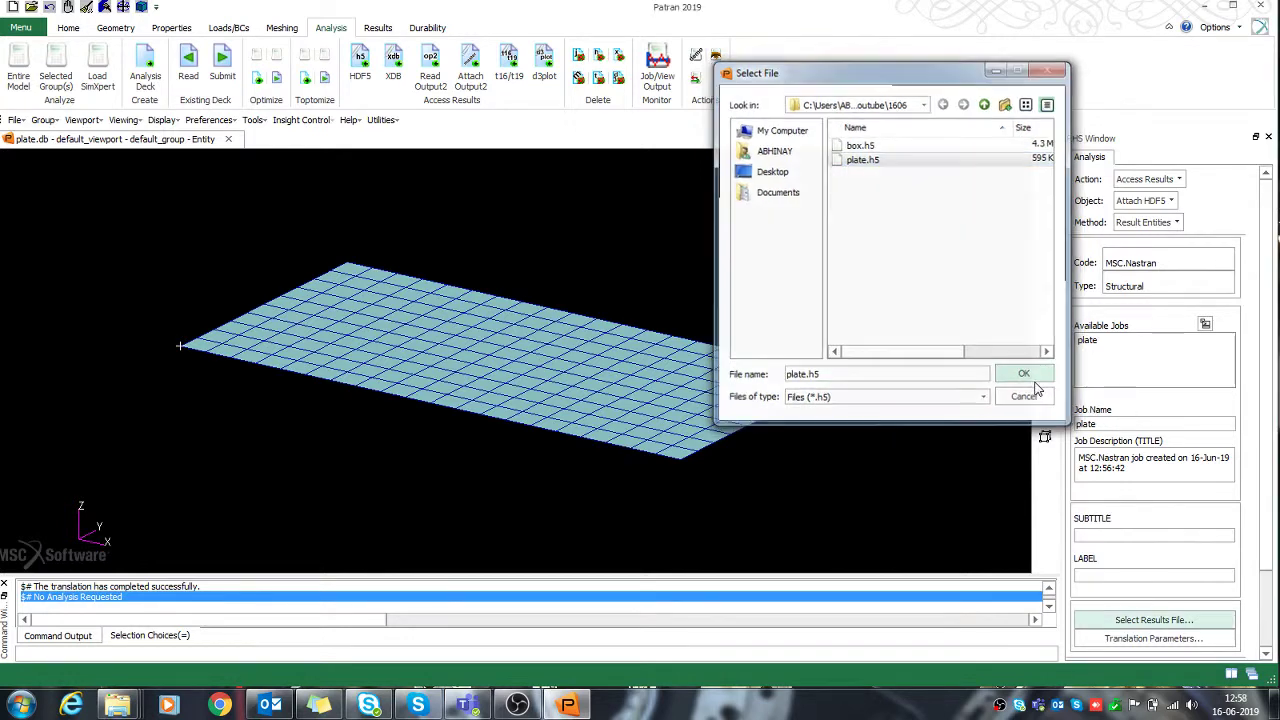
{"action": "scroll", "coordinate": [1272, 430], "scroll_direction": "down", "scroll_amount": 3}
{"action": "left_click", "coordinate": [1170, 584]}
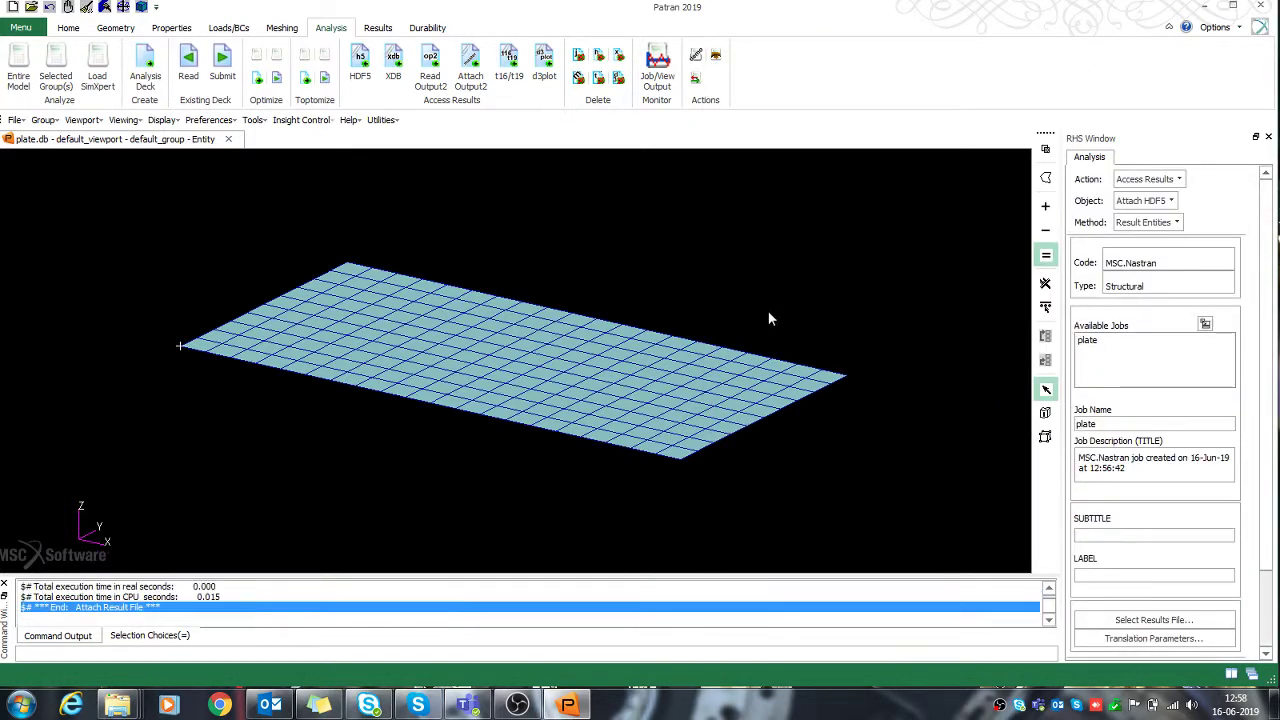
Step: Reset the graphics and replot the mode 1 translational eigenvectors at True Scale with a scale factor of 0.1
{"action": "left_click", "coordinate": [68, 28]}
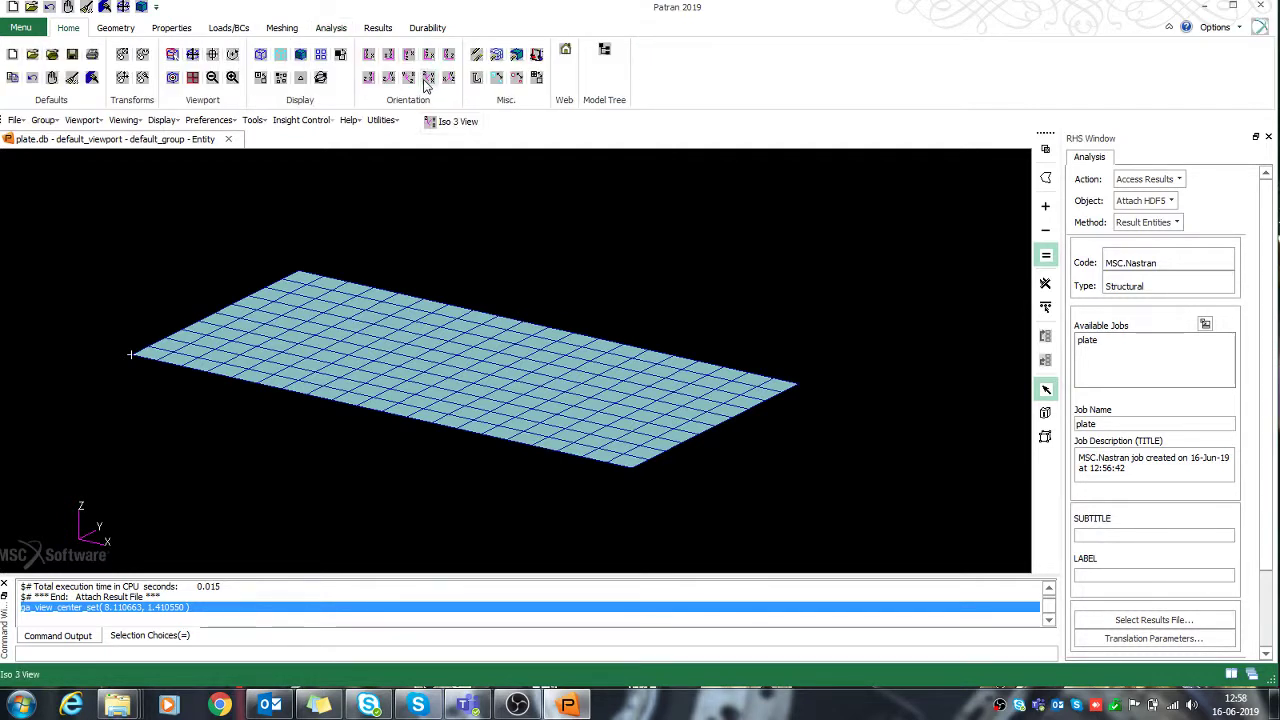
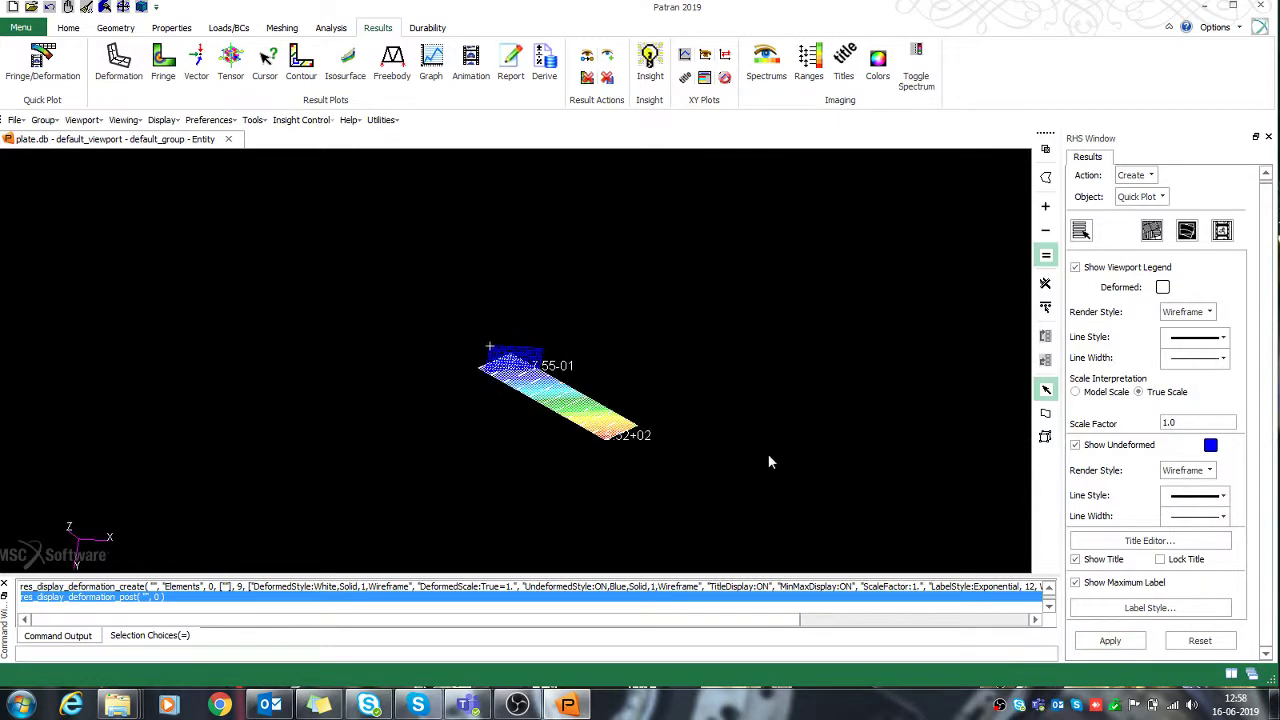
{"action": "left_click", "coordinate": [88, 7]}
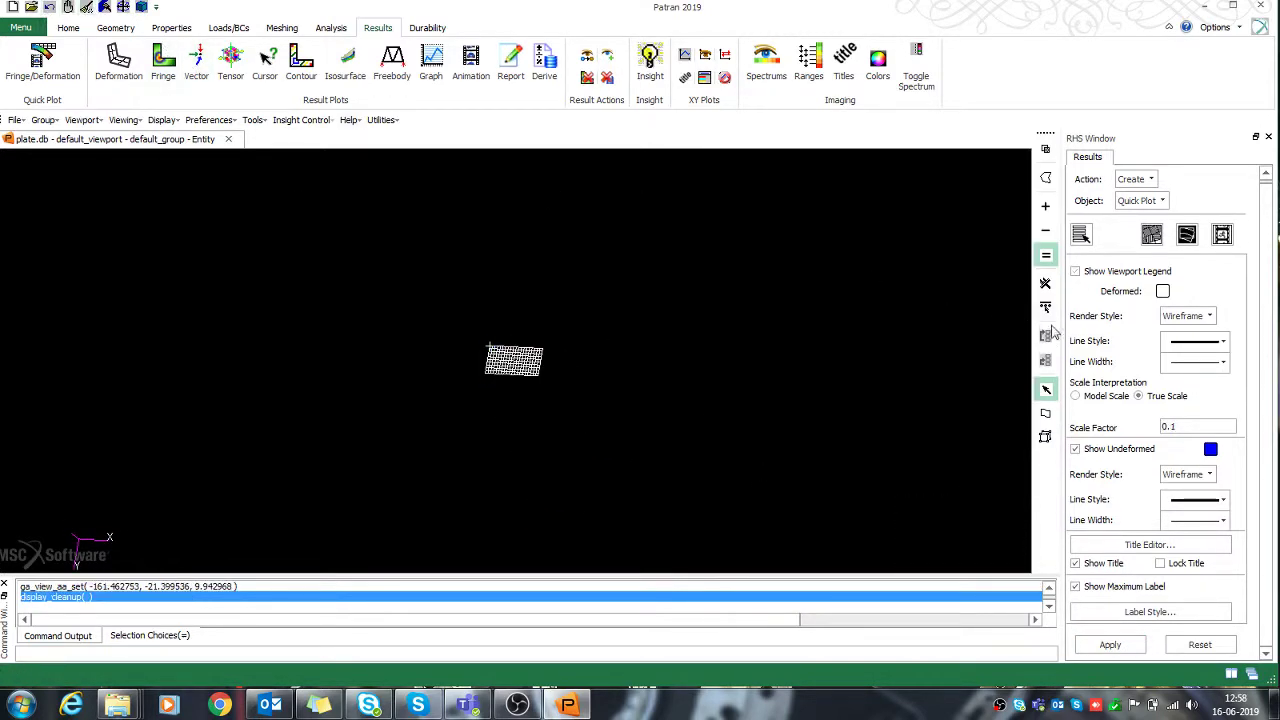
{"action": "left_click", "coordinate": [1106, 645]}
{"action": "middle_click_drag", "start_coordinate": [671, 441], "coordinate": [682, 420]}
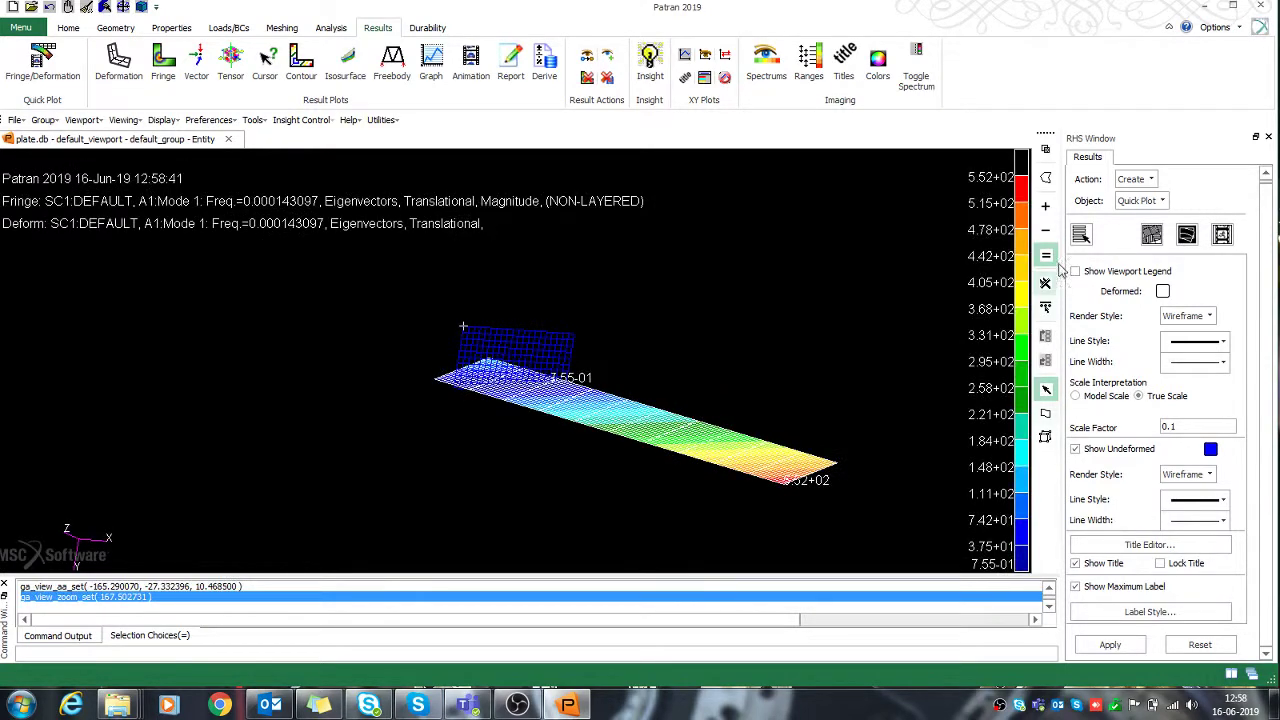
Step: Animate the mode 1 translational eigenvector plot, inspect the plate's motion from another angle, and unpost the result tools
{"action": "left_click", "coordinate": [1081, 235]}
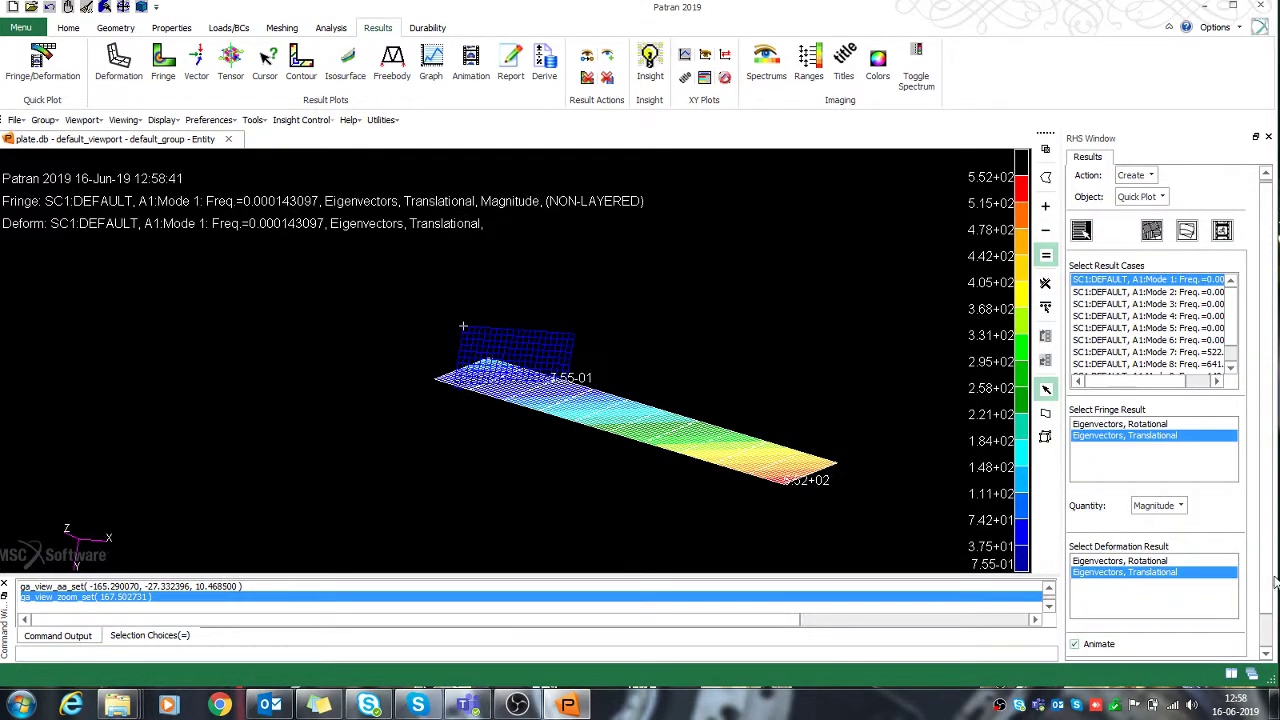
{"action": "scroll", "coordinate": [1170, 590], "scroll_direction": "down", "scroll_amount": 1}
{"action": "left_click", "coordinate": [1157, 641]}
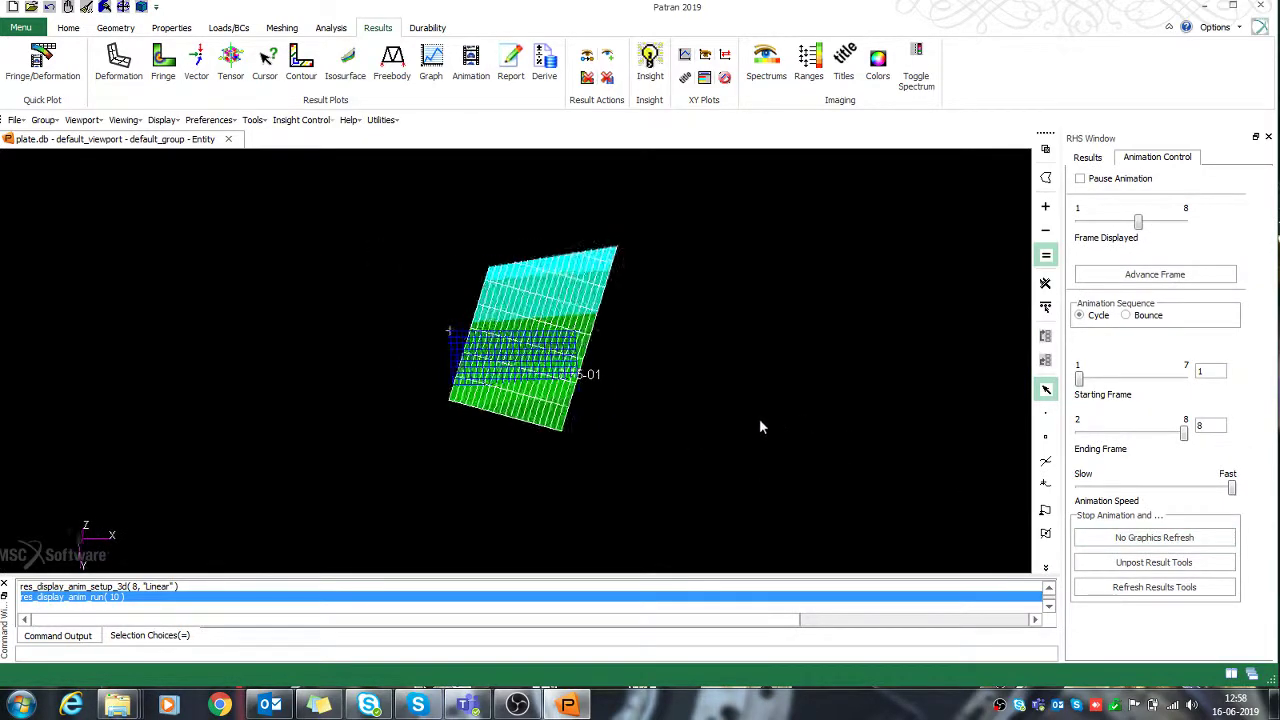
{"action": "middle_click_drag", "start_coordinate": [759, 418], "coordinate": [739, 401]}
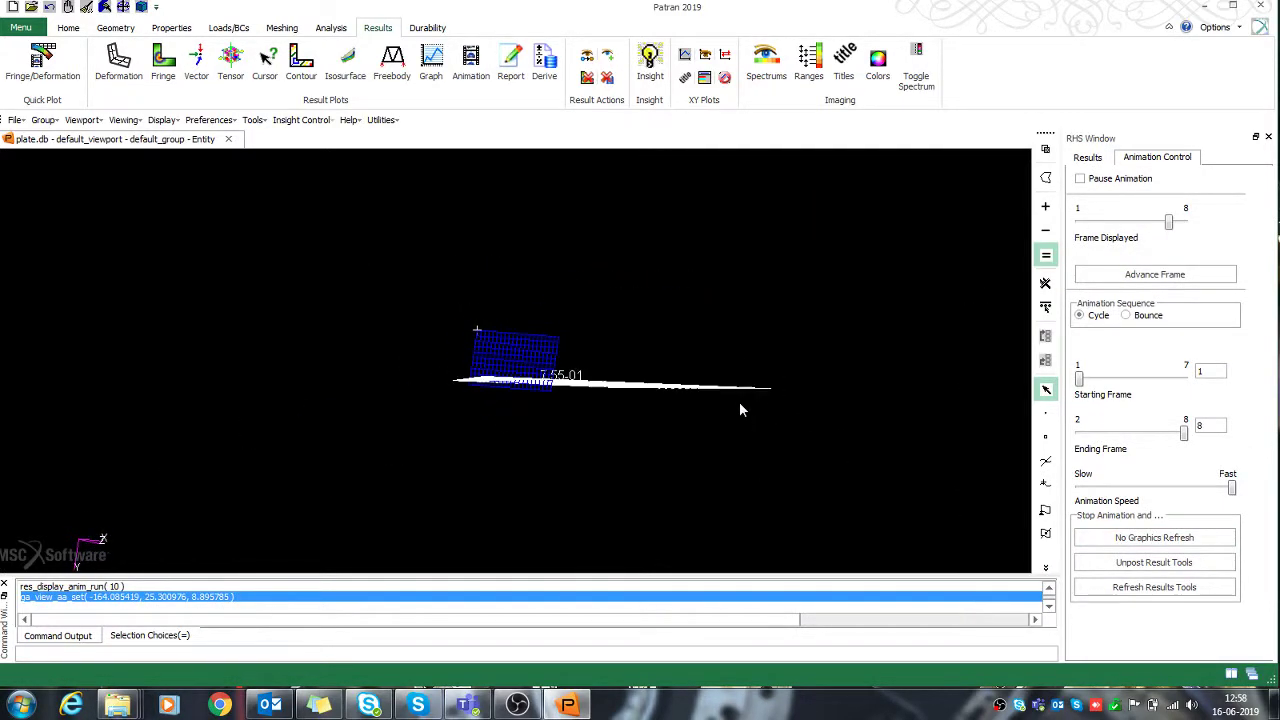
{"action": "left_click", "coordinate": [1154, 562]}
Step: Replot the mode 1 translational eigenvectors at Model Scale with a factor of 0.1, and animate them in an oblique view of the plate
{"action": "left_click", "coordinate": [1155, 196]}
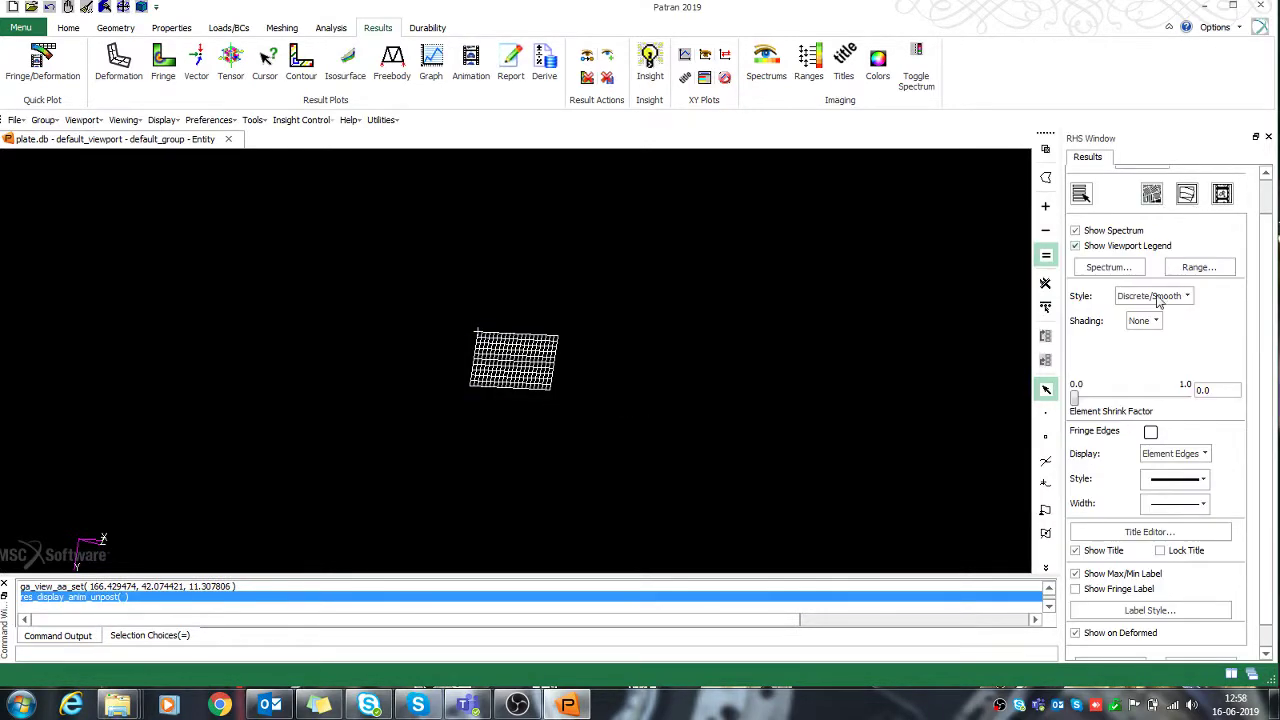
{"action": "left_click", "coordinate": [1189, 200]}
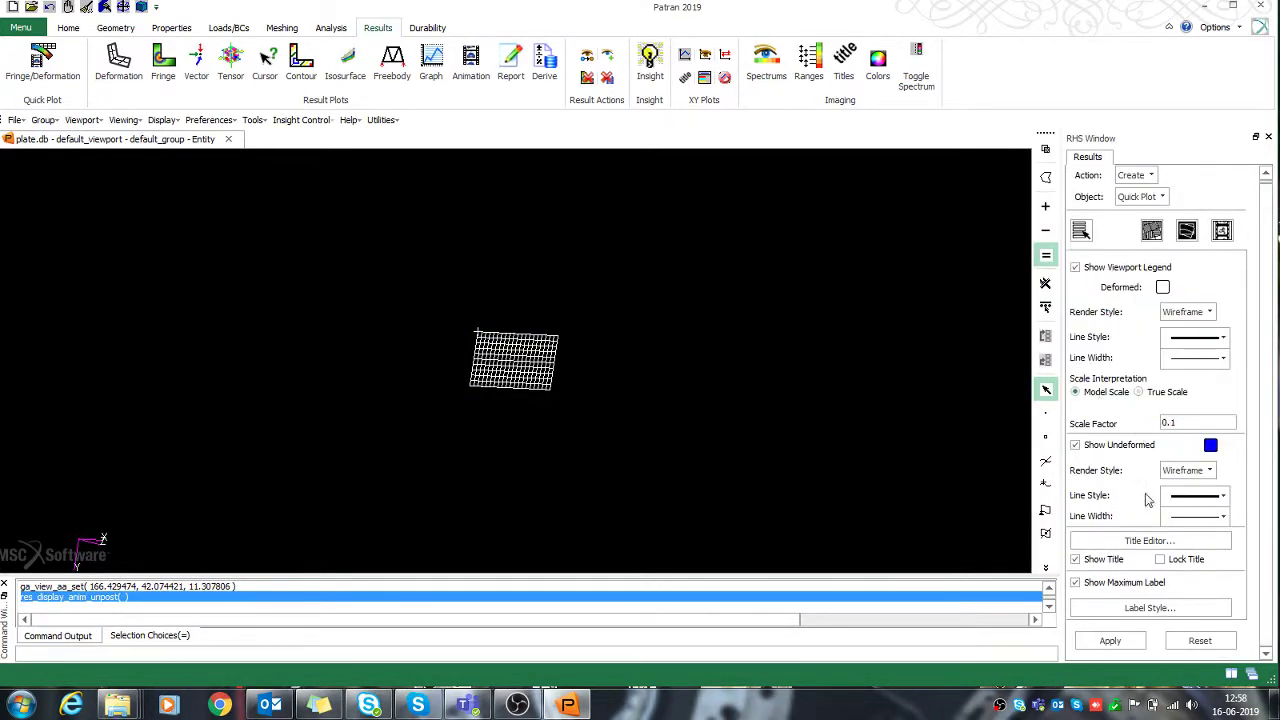
{"action": "left_click", "coordinate": [1081, 231]}
{"action": "scroll", "coordinate": [1273, 577], "scroll_direction": "down", "scroll_amount": 2}
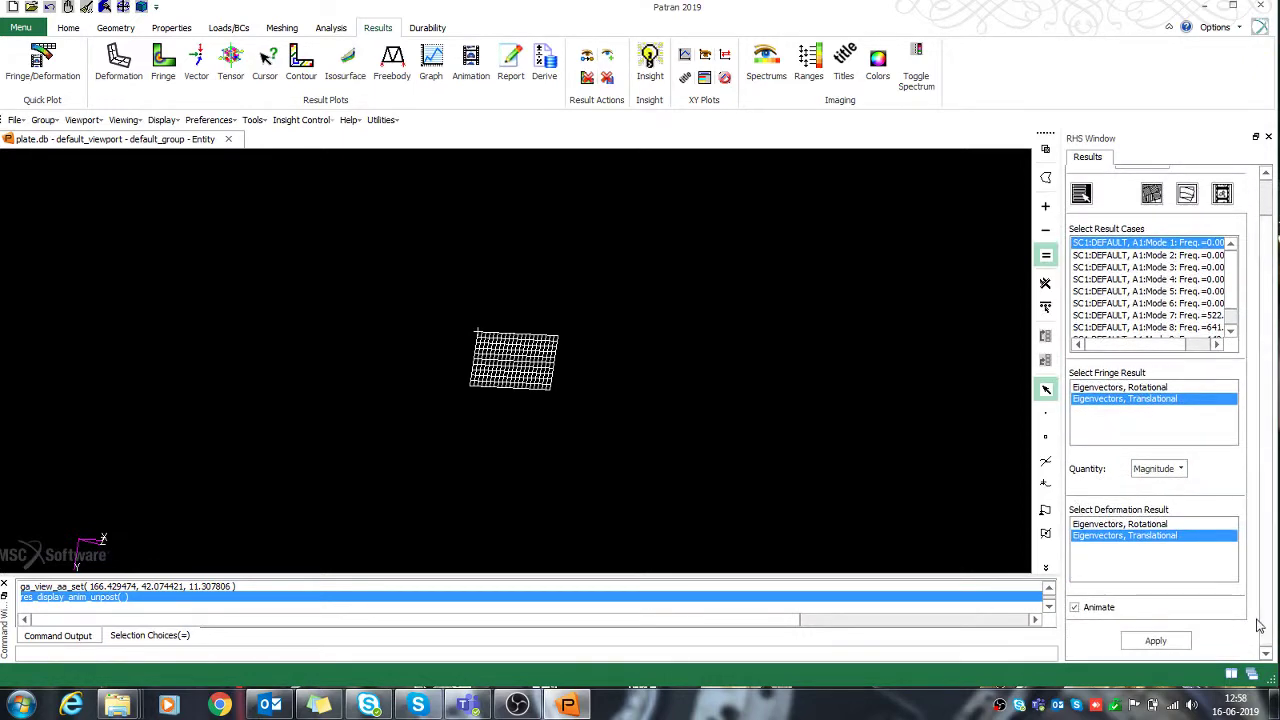
{"action": "left_click", "coordinate": [1160, 642]}
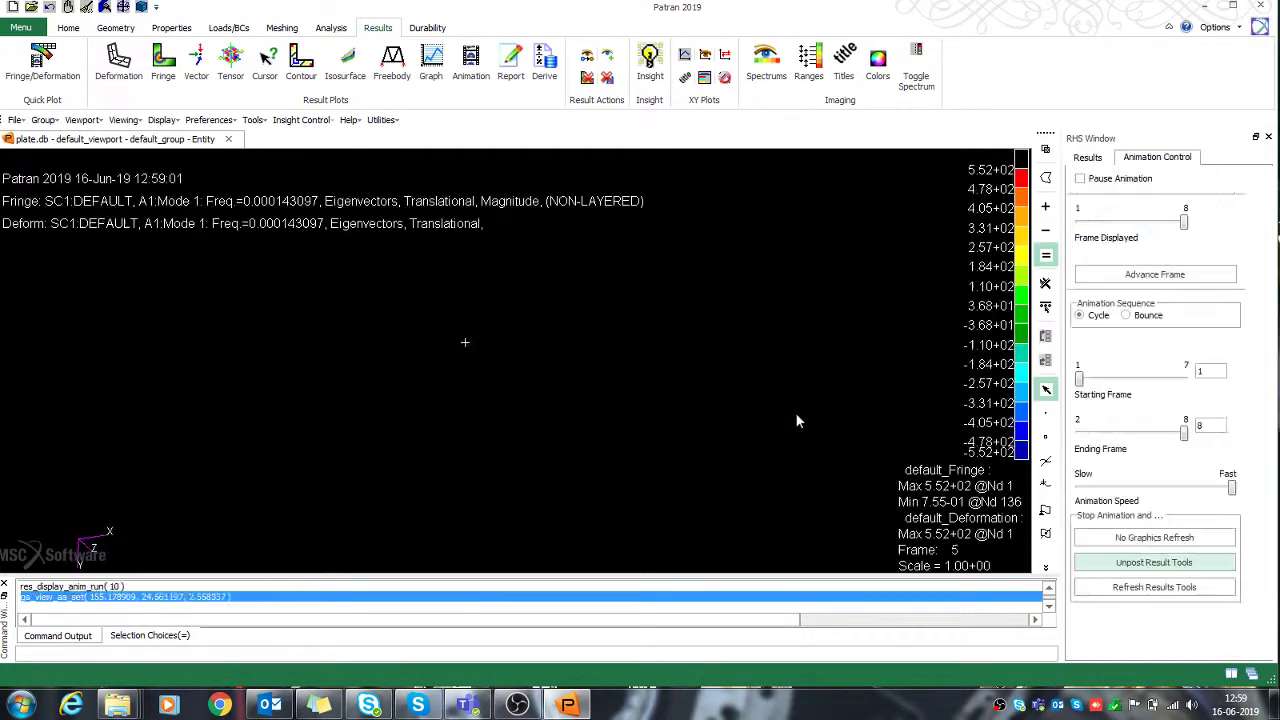
{"action": "left_click", "coordinate": [1110, 562]}
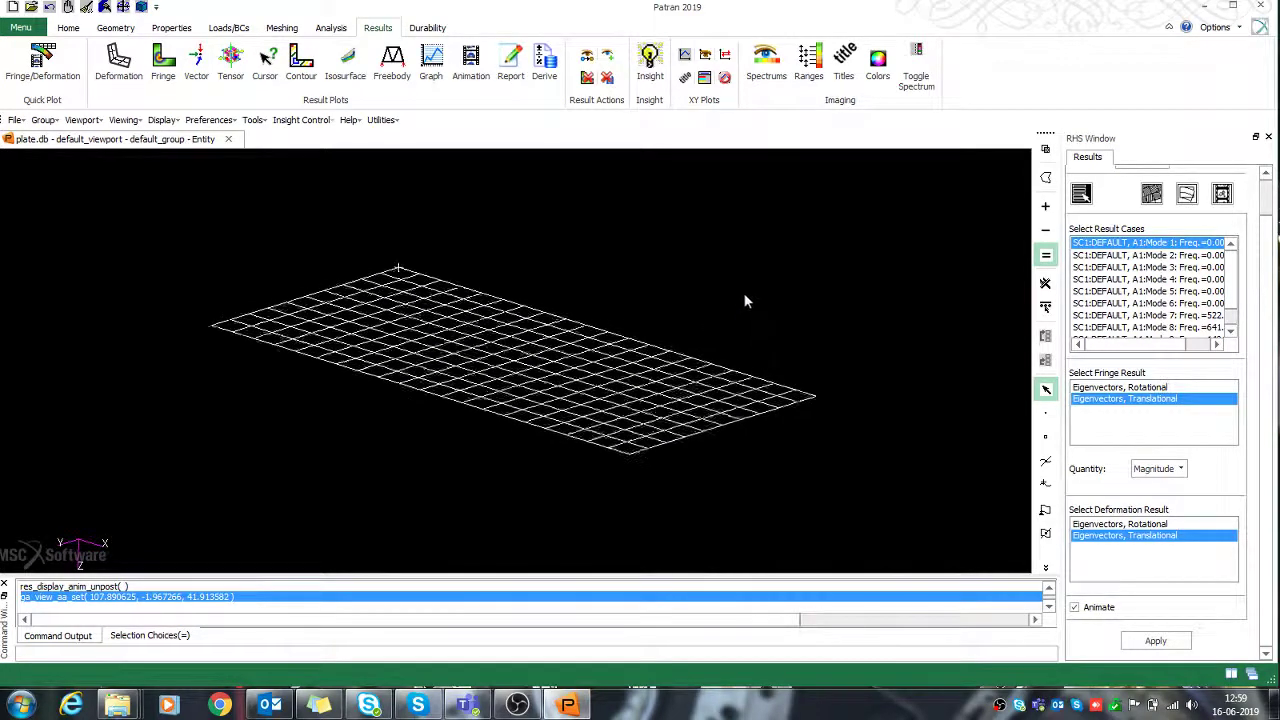
{"action": "left_click", "coordinate": [1158, 643]}
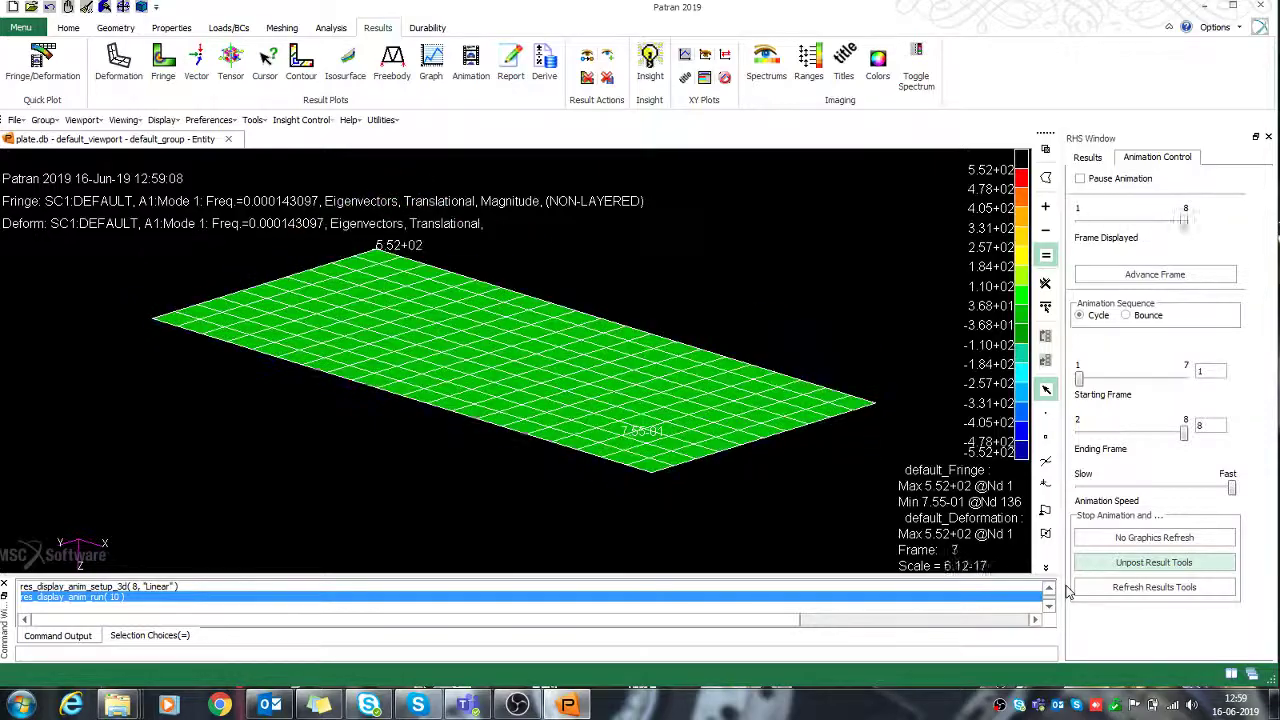
Step: Animate the translational eigenvectors of modes 2, 3 and 4 one after another
{"action": "left_click", "coordinate": [1088, 157]}
{"action": "left_click", "coordinate": [1150, 255]}
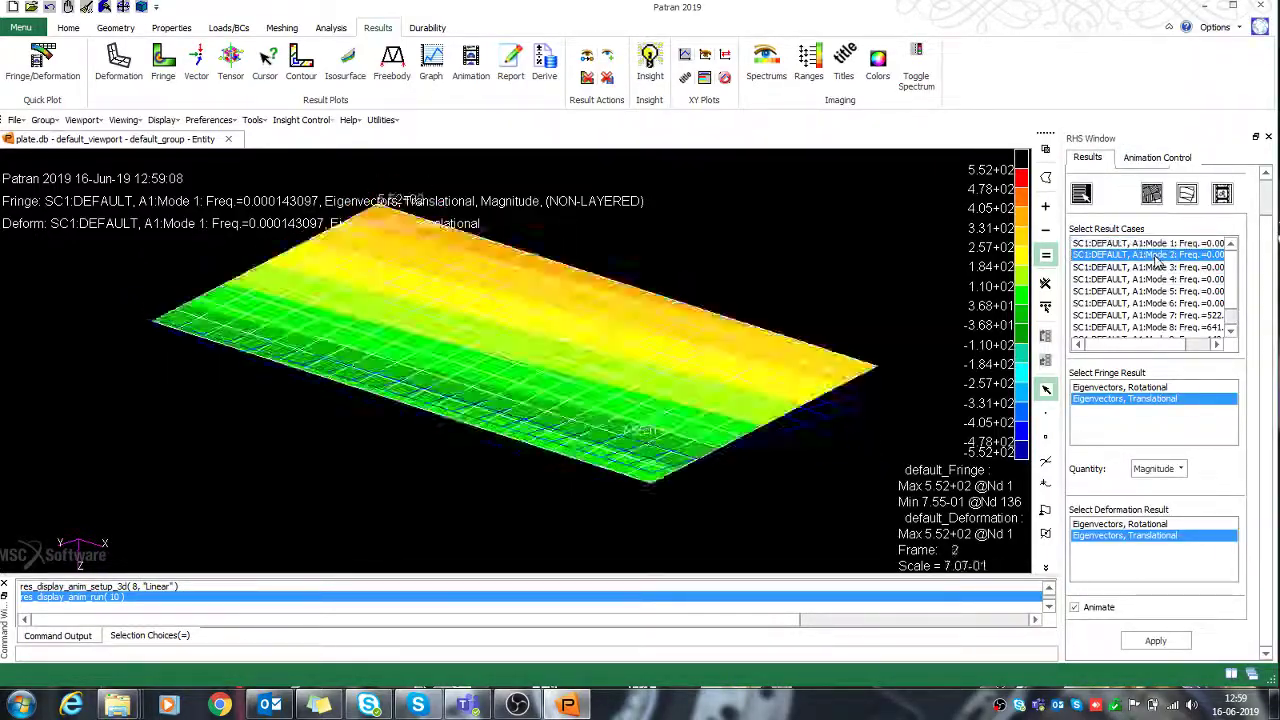
{"action": "left_click", "coordinate": [1157, 642]}
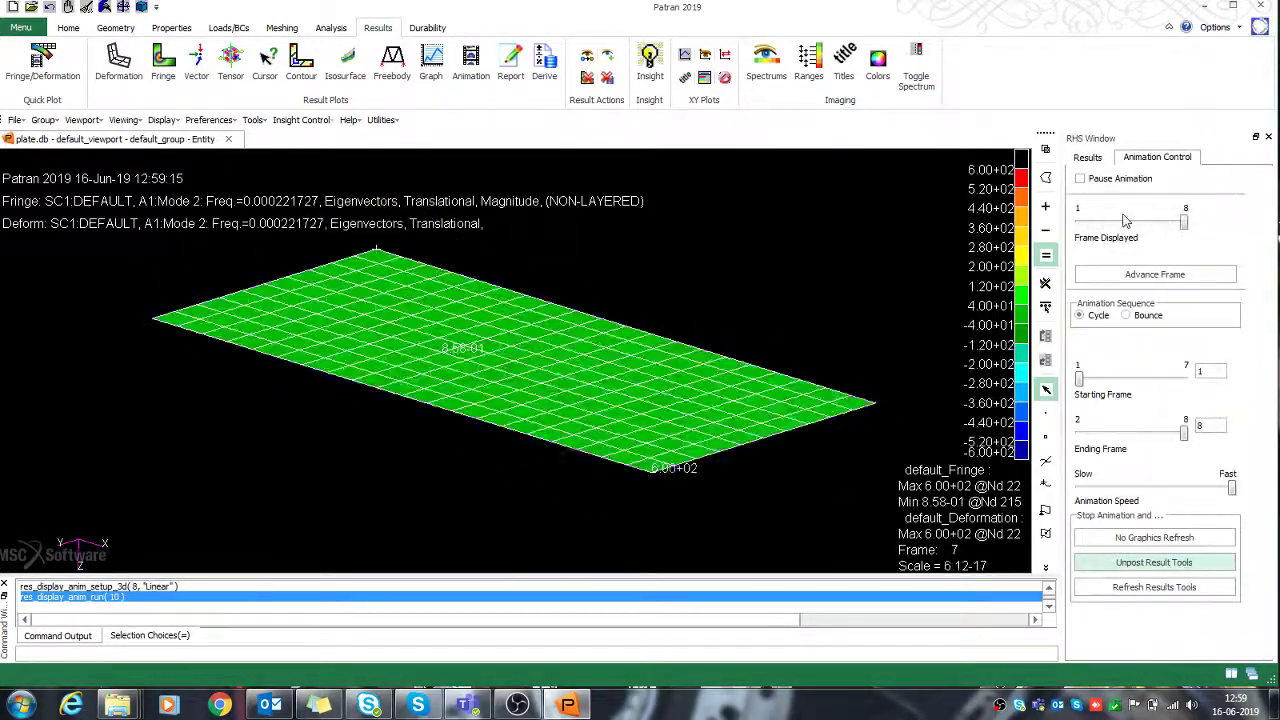
{"action": "left_click", "coordinate": [1088, 158]}
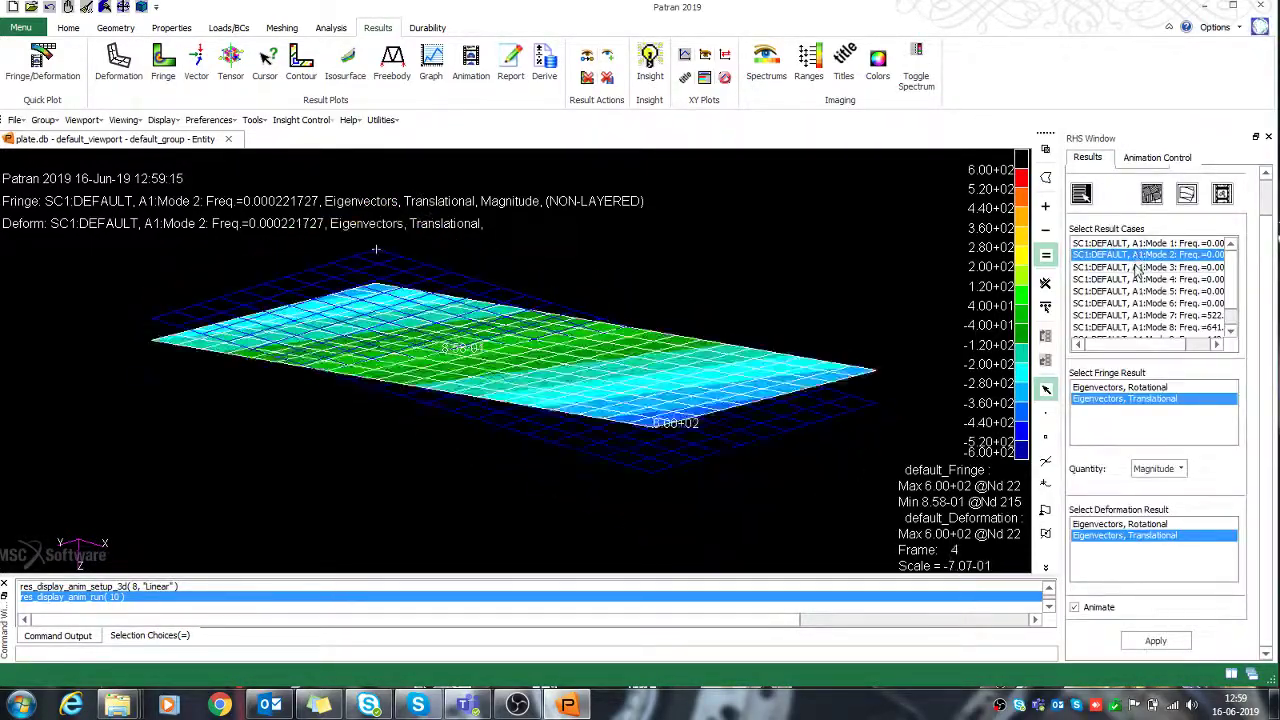
{"action": "left_click", "coordinate": [1148, 267]}
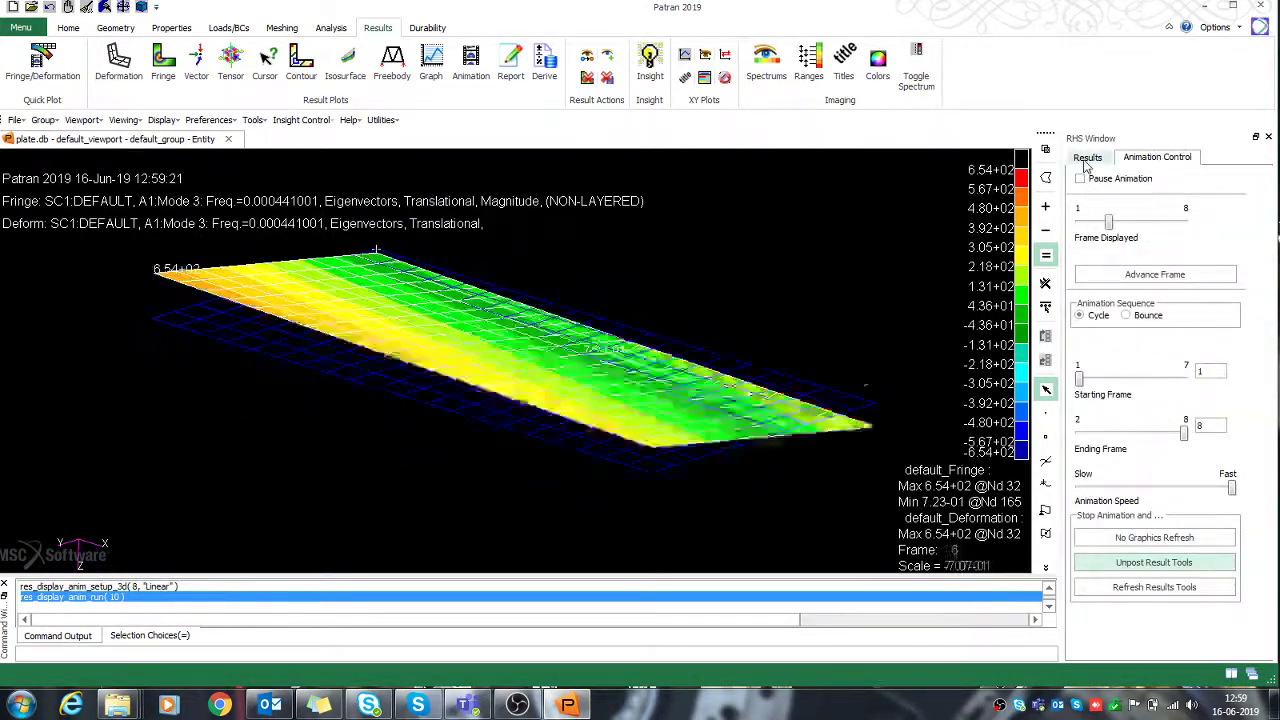
{"action": "left_click", "coordinate": [1088, 158]}
{"action": "left_click", "coordinate": [1137, 281]}
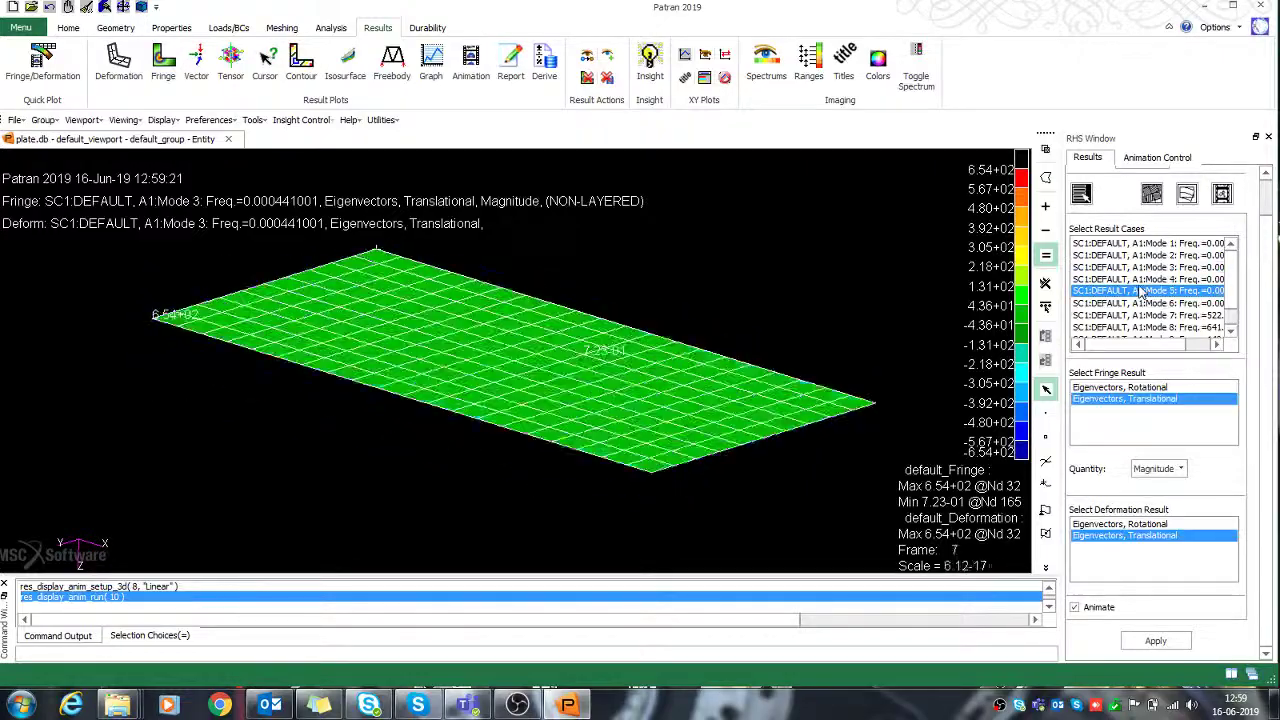
{"action": "left_click", "coordinate": [1156, 644]}
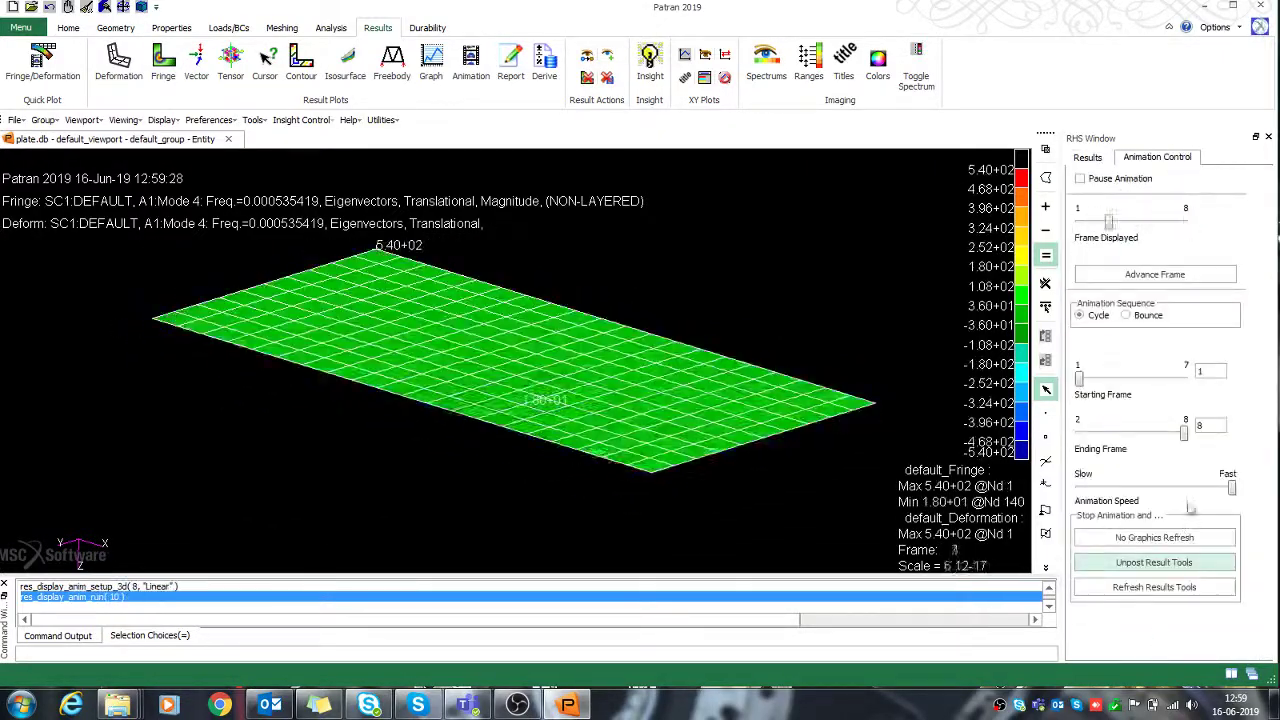
Step: Animate the translational eigenvectors of mode 7, followed by those of mode 8
{"action": "left_click", "coordinate": [1088, 157]}
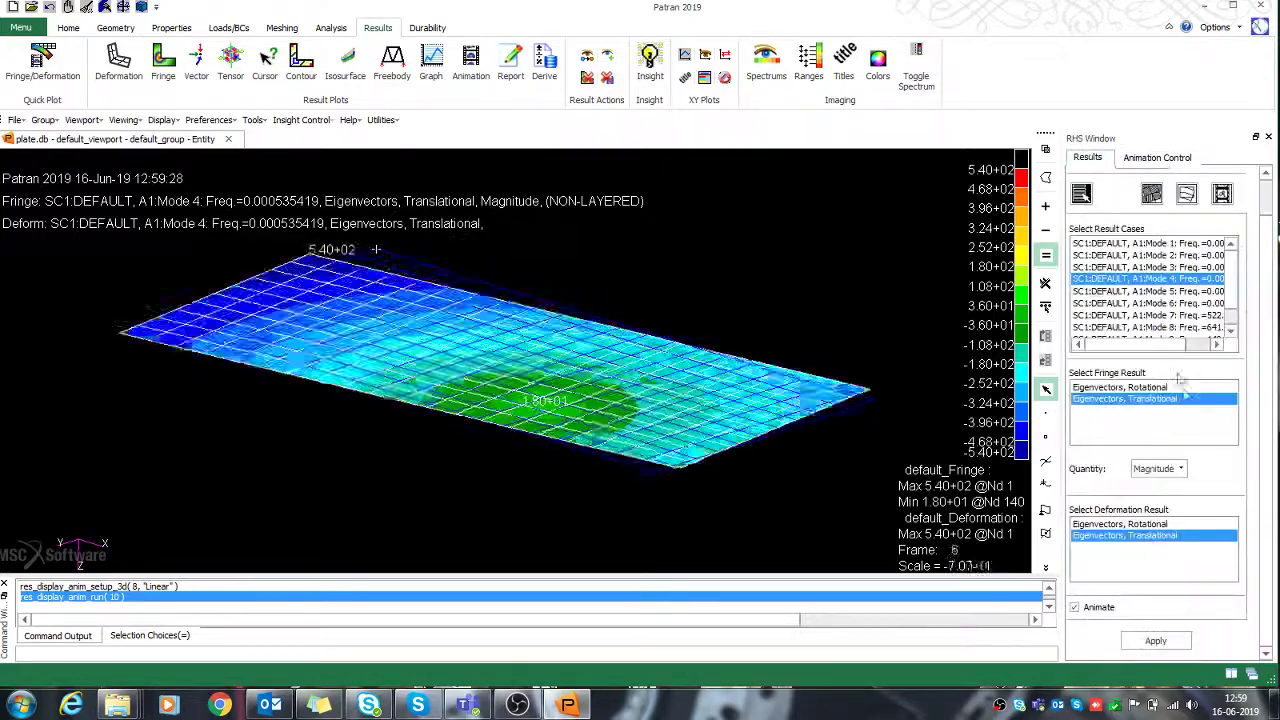
{"action": "left_click", "coordinate": [1150, 315]}
{"action": "left_click", "coordinate": [1156, 642]}
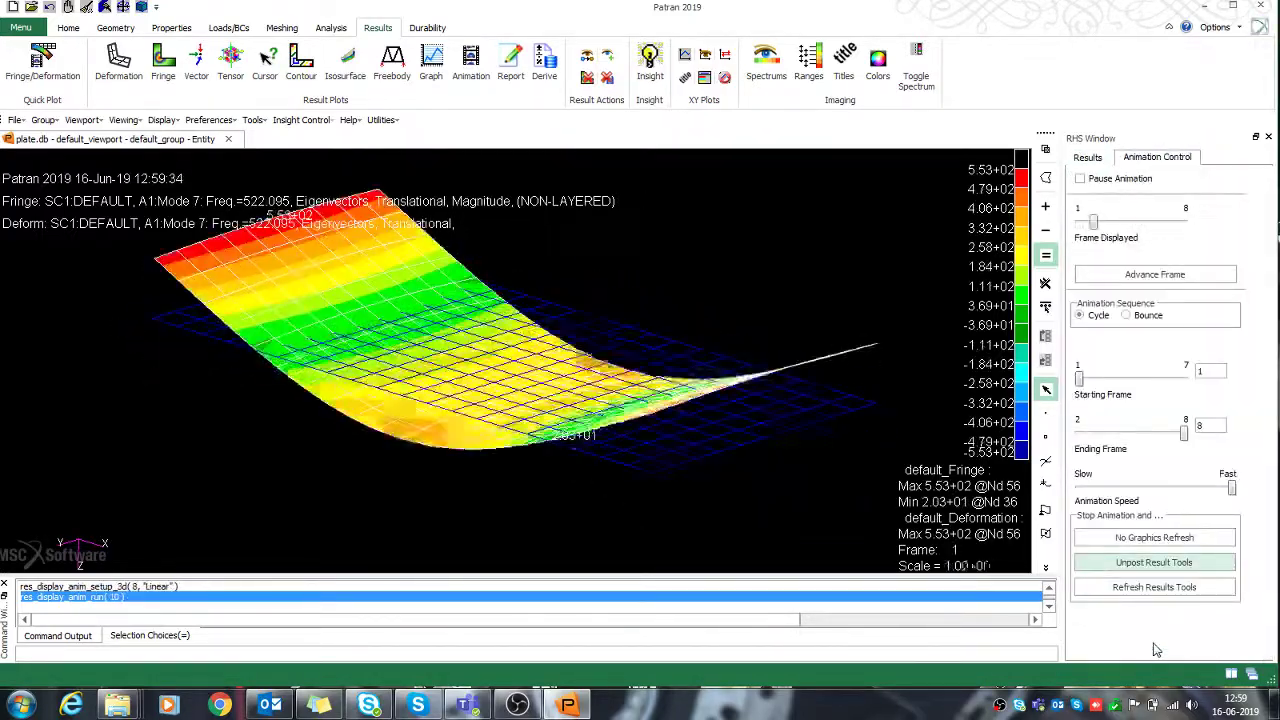
{"action": "left_click", "coordinate": [1088, 157]}
{"action": "left_click", "coordinate": [1113, 329]}
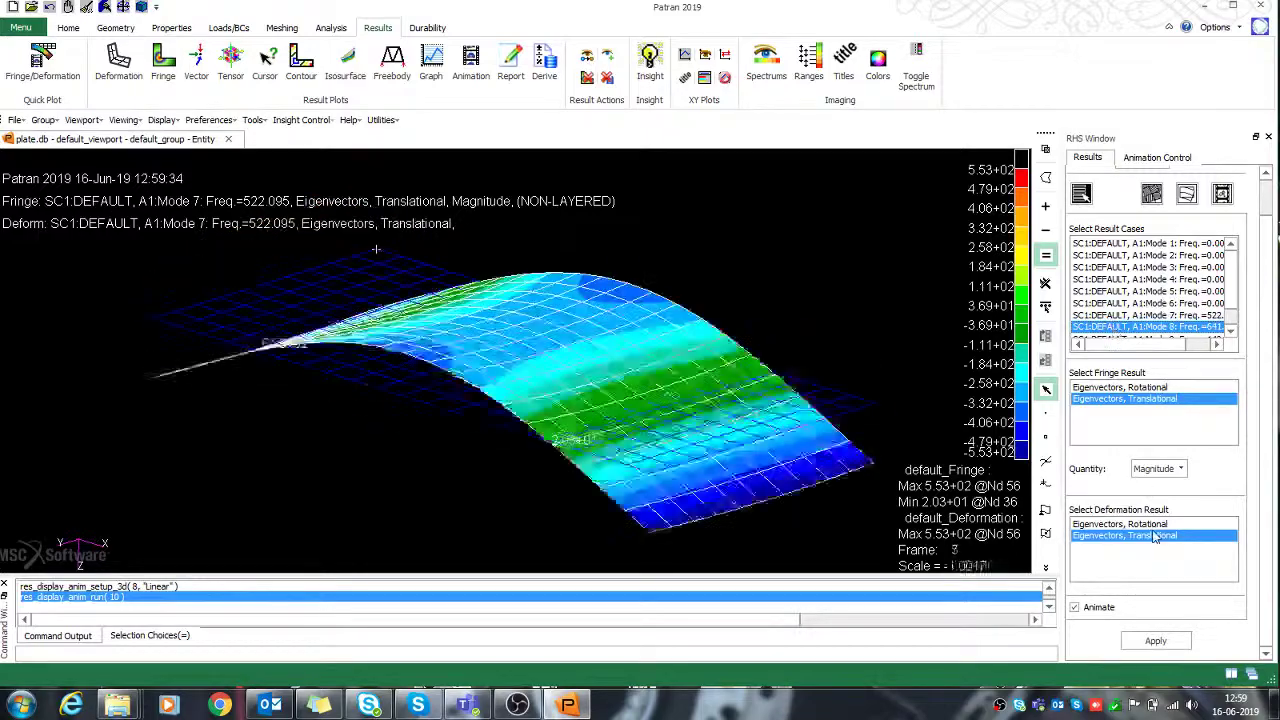
{"action": "left_click", "coordinate": [1156, 641]}
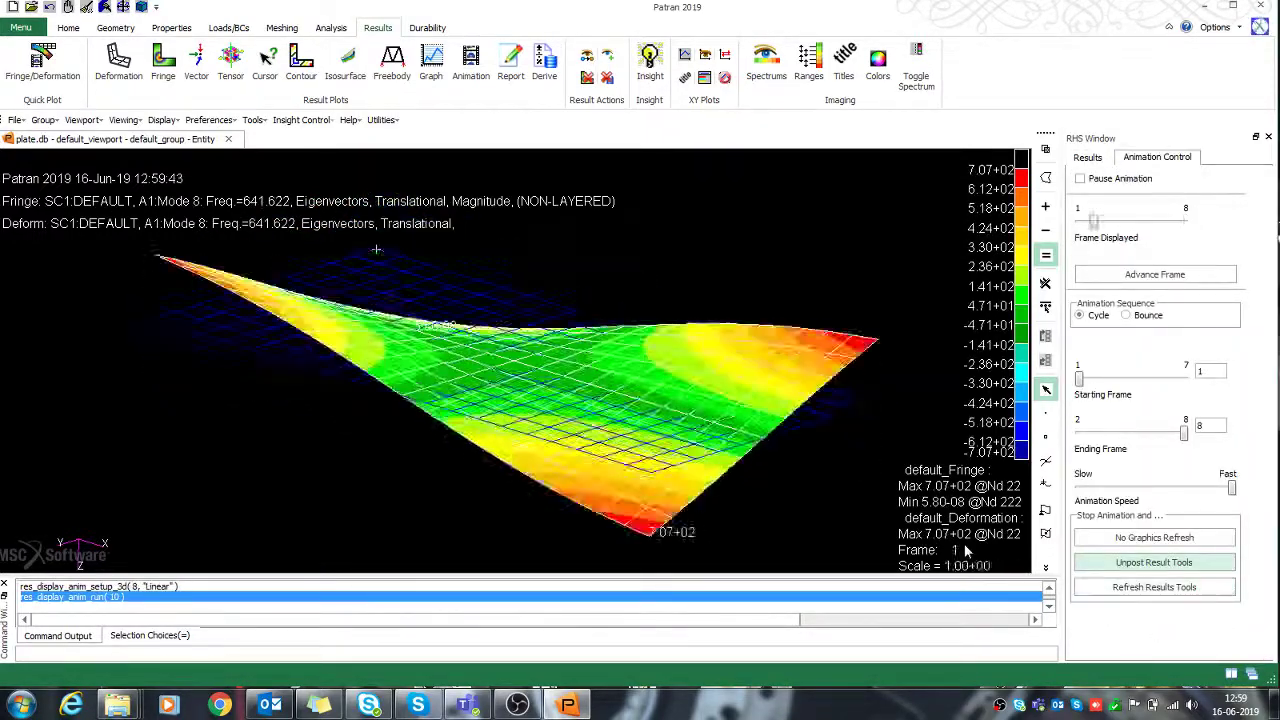
Step: Turn off the quick plot's Animate option, then pause the mode 8 animation and unpost the result tools
{"action": "left_click", "coordinate": [1088, 158]}
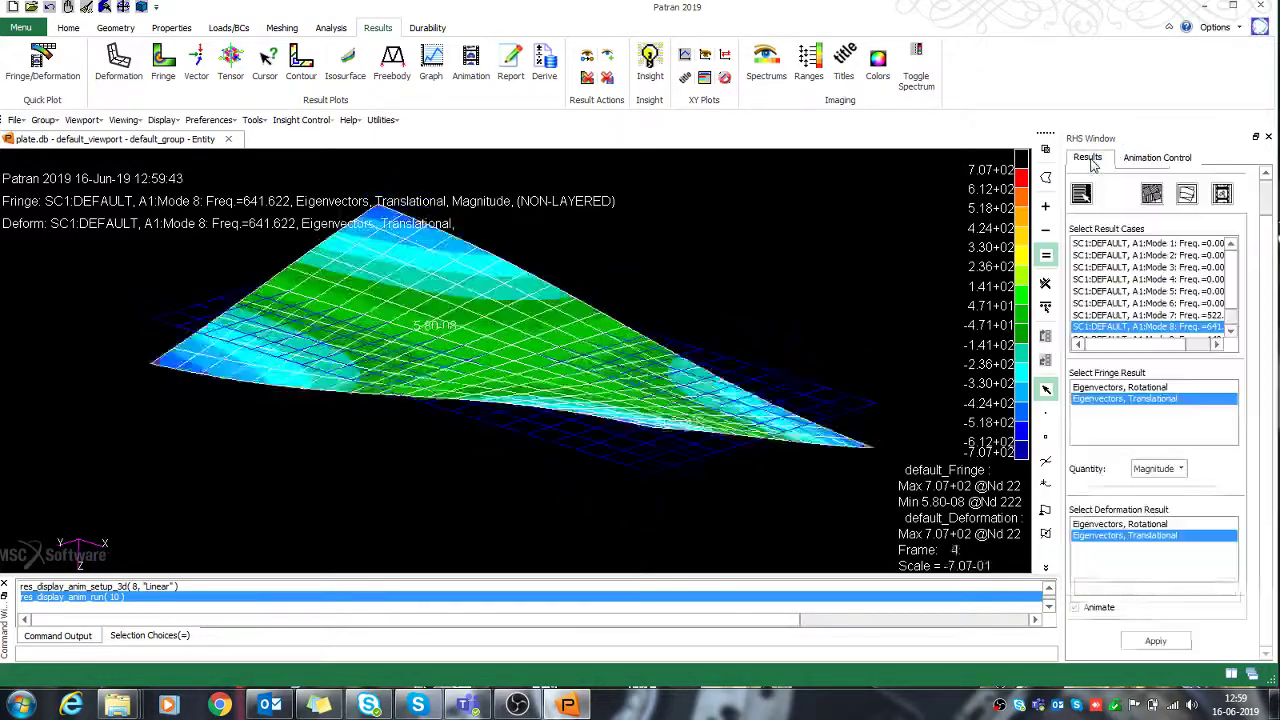
{"action": "left_click", "coordinate": [1230, 335]}
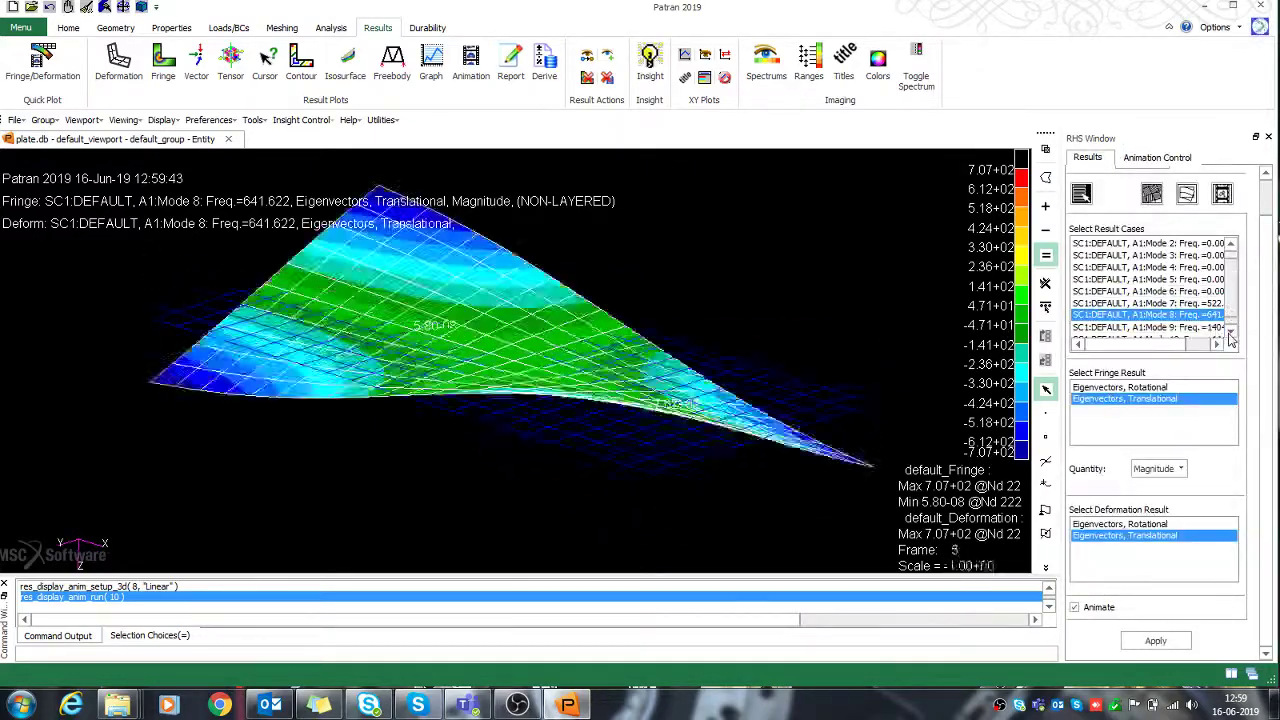
{"action": "left_click", "coordinate": [1230, 335]}
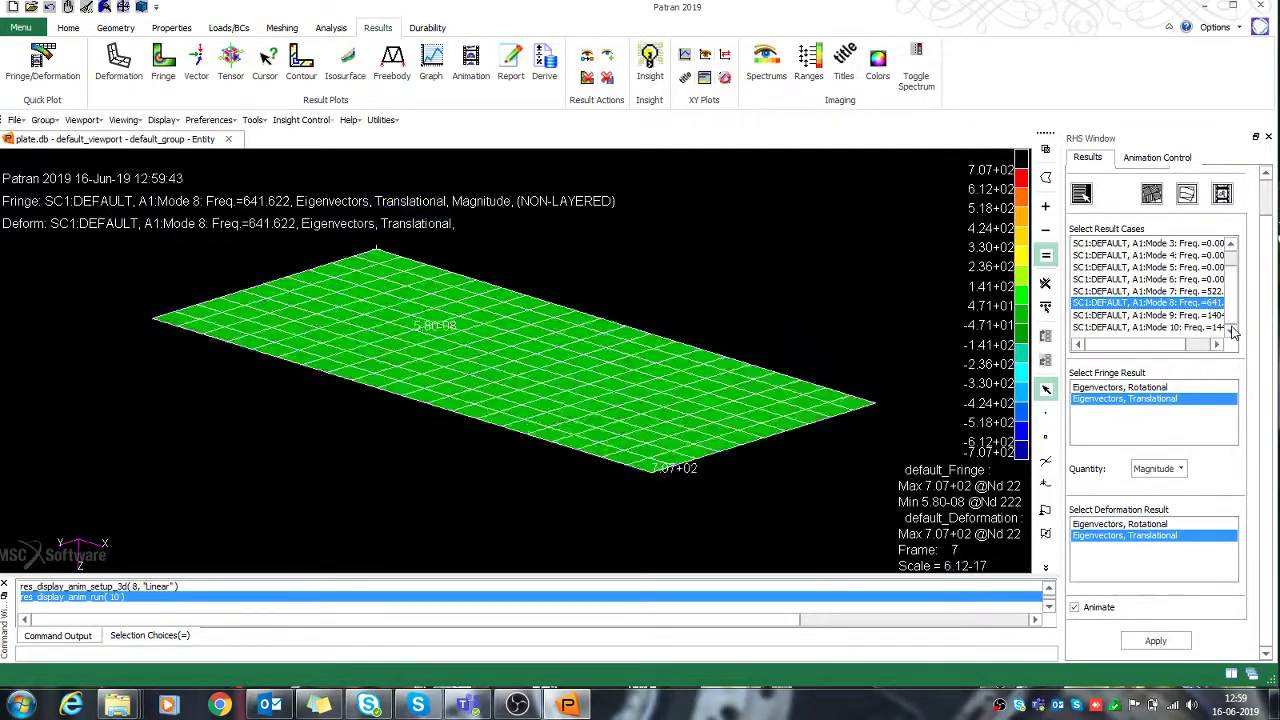
{"action": "left_click", "coordinate": [1100, 608]}
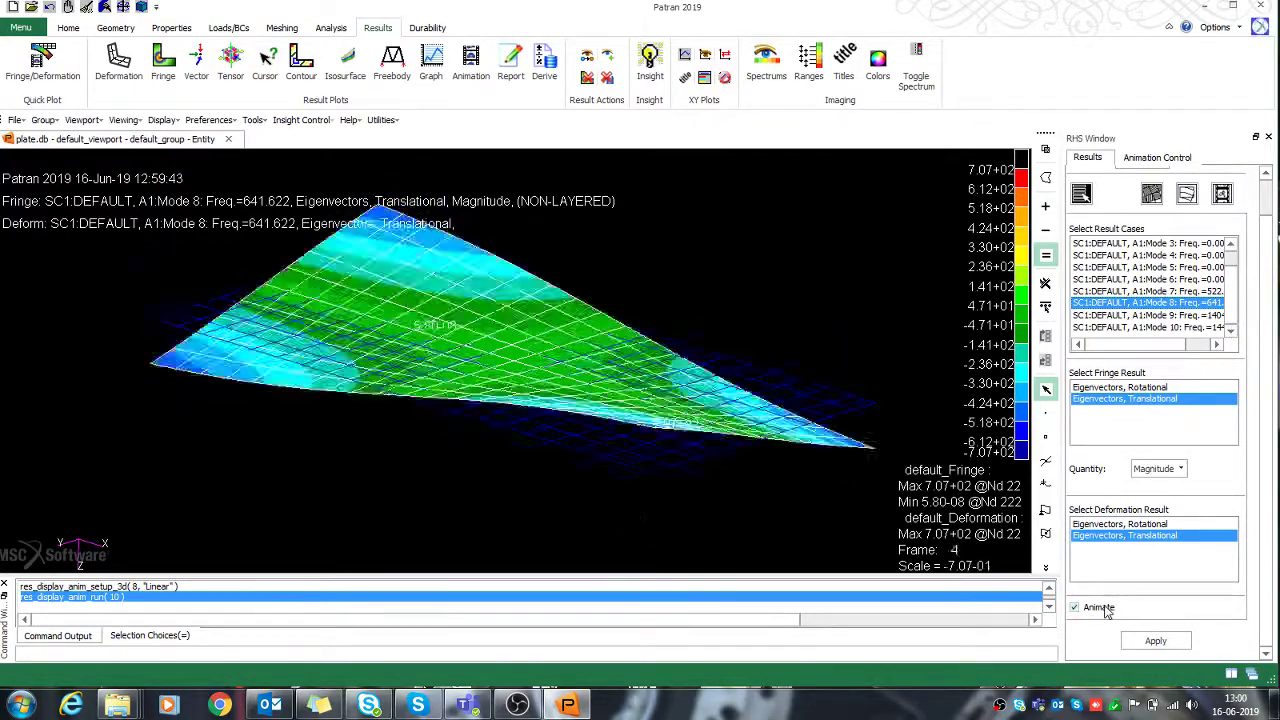
{"action": "left_click", "coordinate": [1157, 157]}
{"action": "left_click", "coordinate": [1100, 179]}
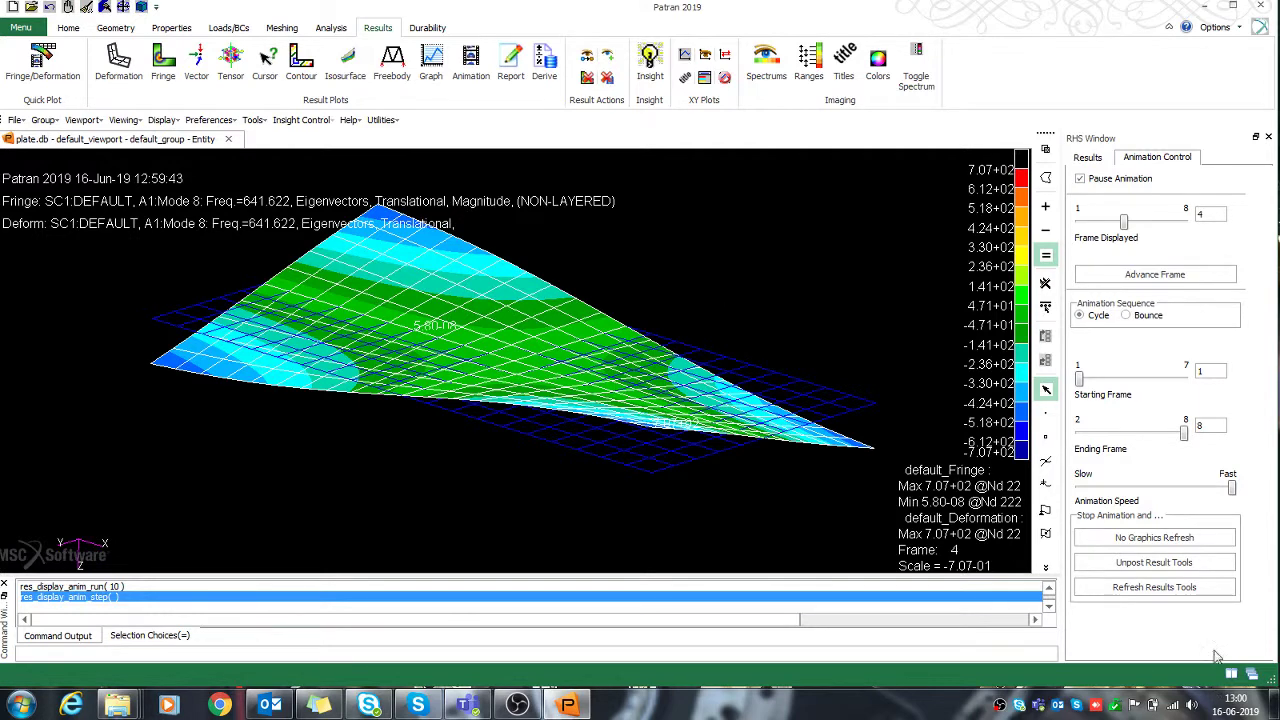
{"action": "left_click", "coordinate": [1174, 569]}
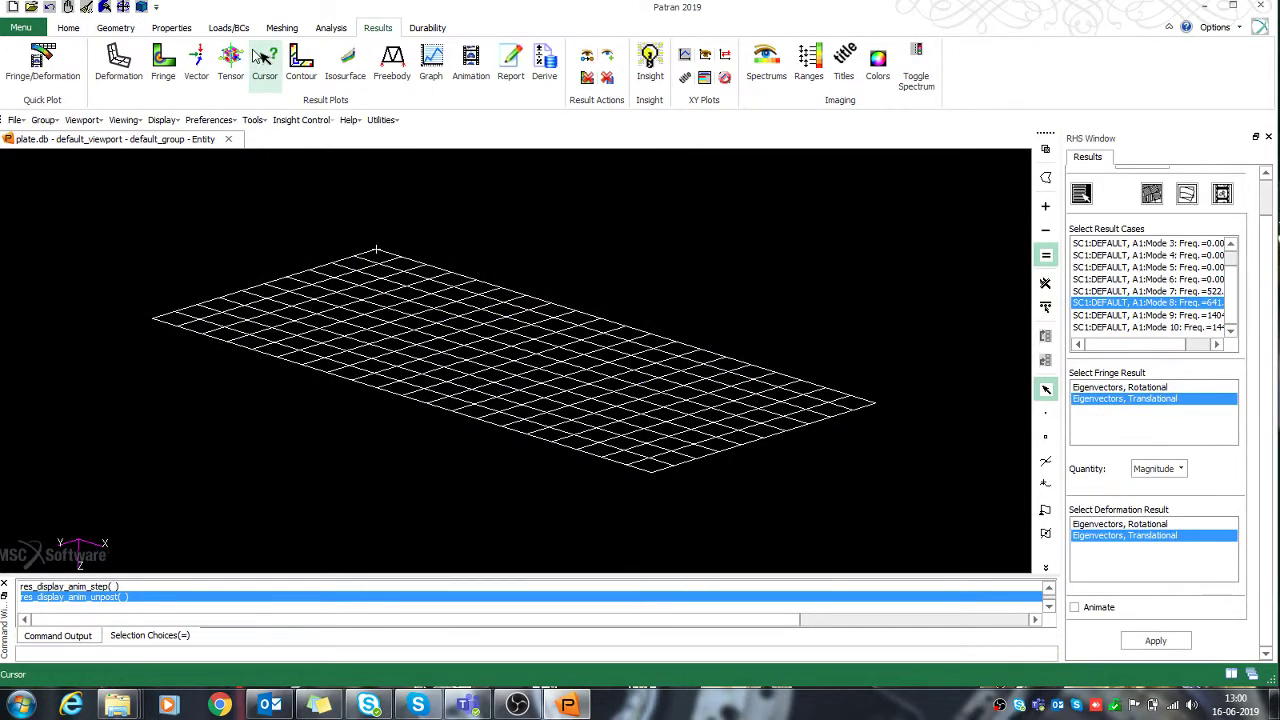
Step: Define a nodal displacement set named fixed with translations 0 0 0 and rotations 0 0 0, and show the plate in front view
{"action": "left_click", "coordinate": [229, 30]}
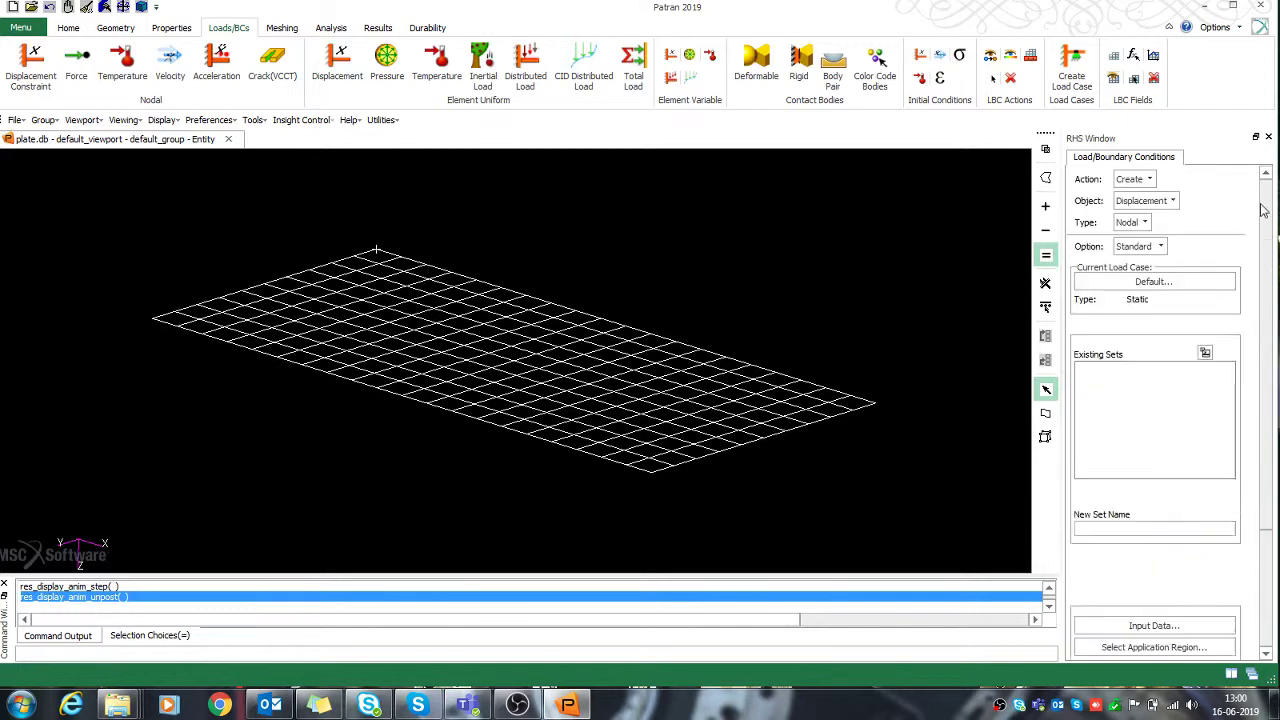
{"action": "left_click", "coordinate": [1119, 530]}
{"action": "type", "text": "fixed"}
{"action": "left_click", "coordinate": [1153, 626]}
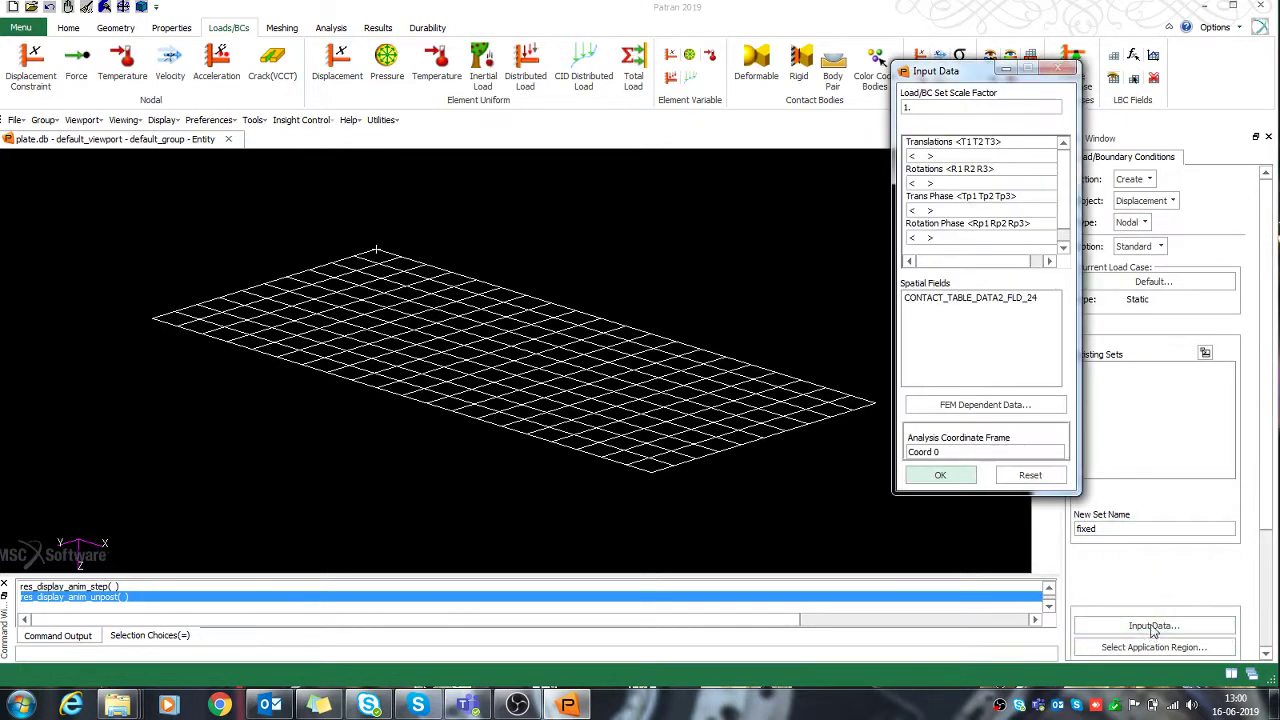
{"action": "left_click", "coordinate": [925, 158]}
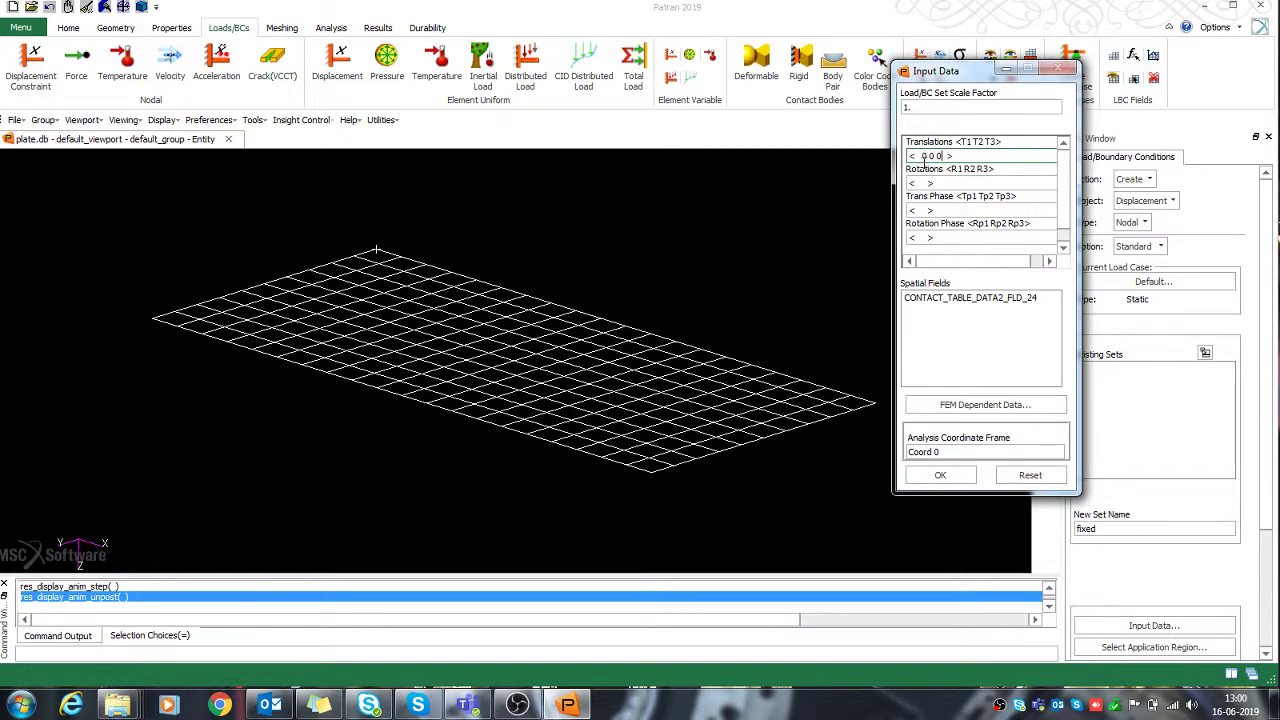
{"action": "left_click", "coordinate": [922, 183]}
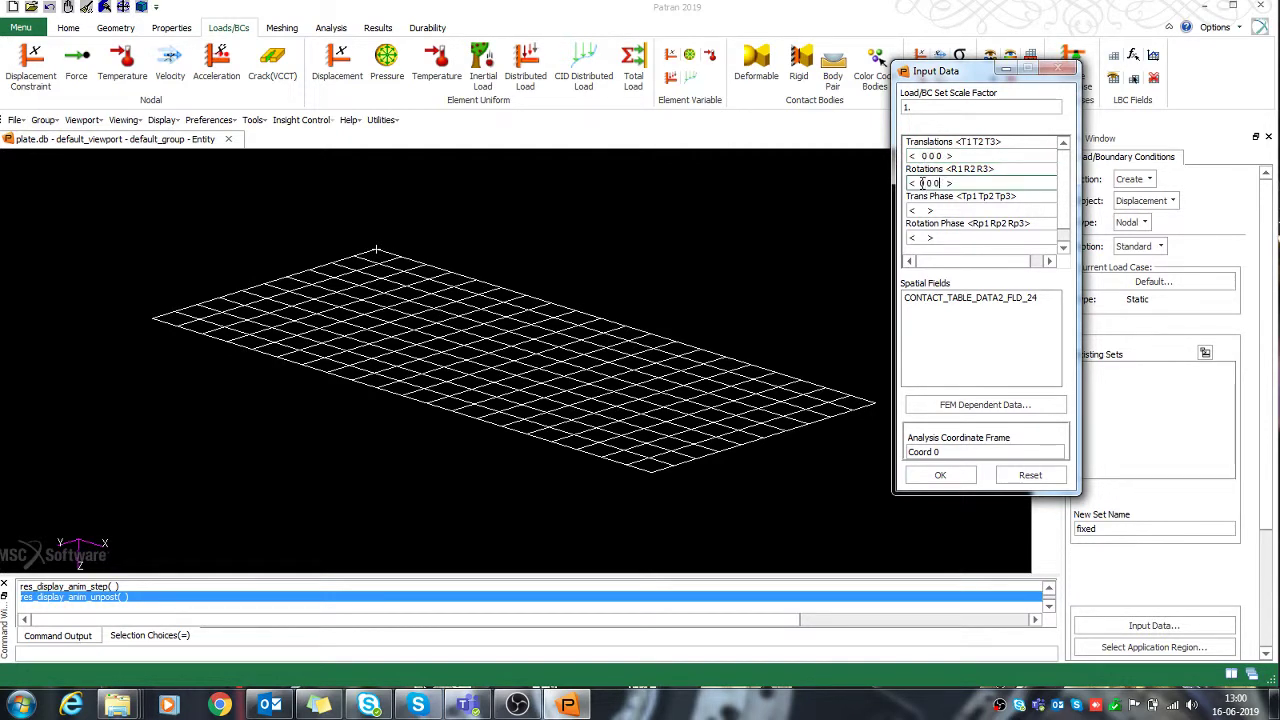
{"action": "left_click", "coordinate": [64, 28]}
{"action": "left_click", "coordinate": [368, 54]}
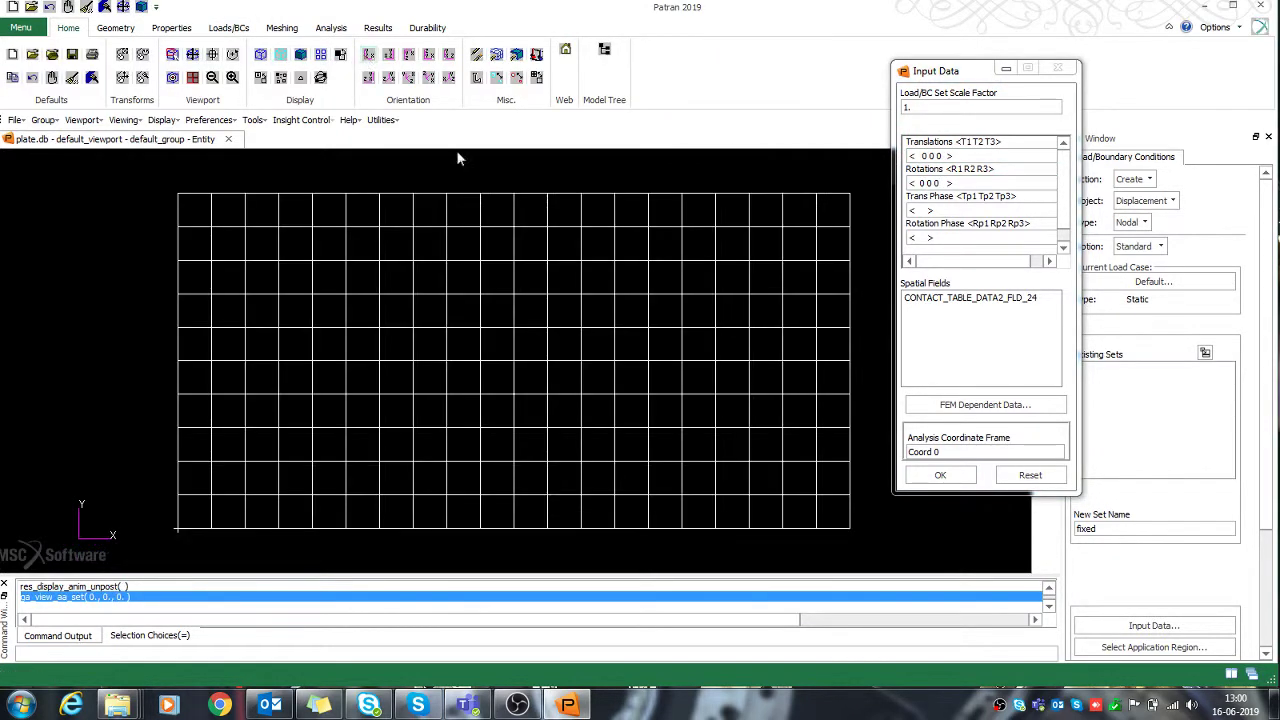
{"action": "left_click_drag", "start_coordinate": [154, 165], "coordinate": [193, 532]}
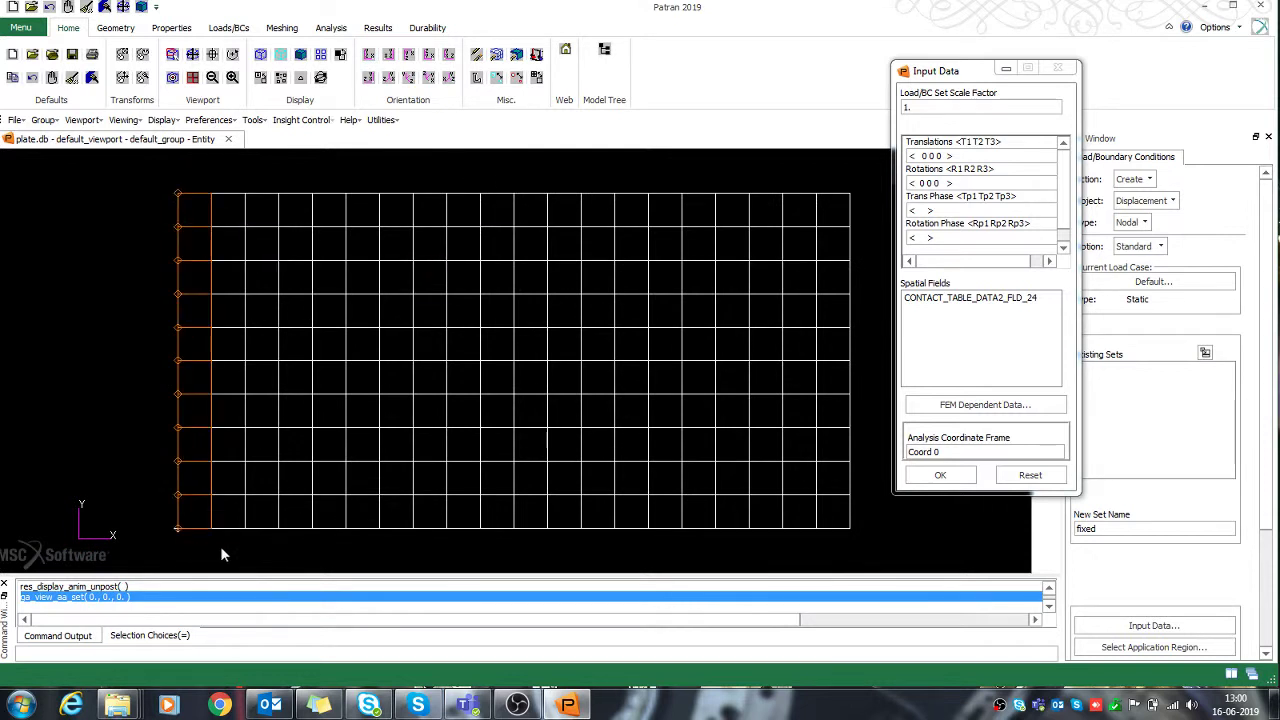
{"action": "left_click", "coordinate": [940, 476]}
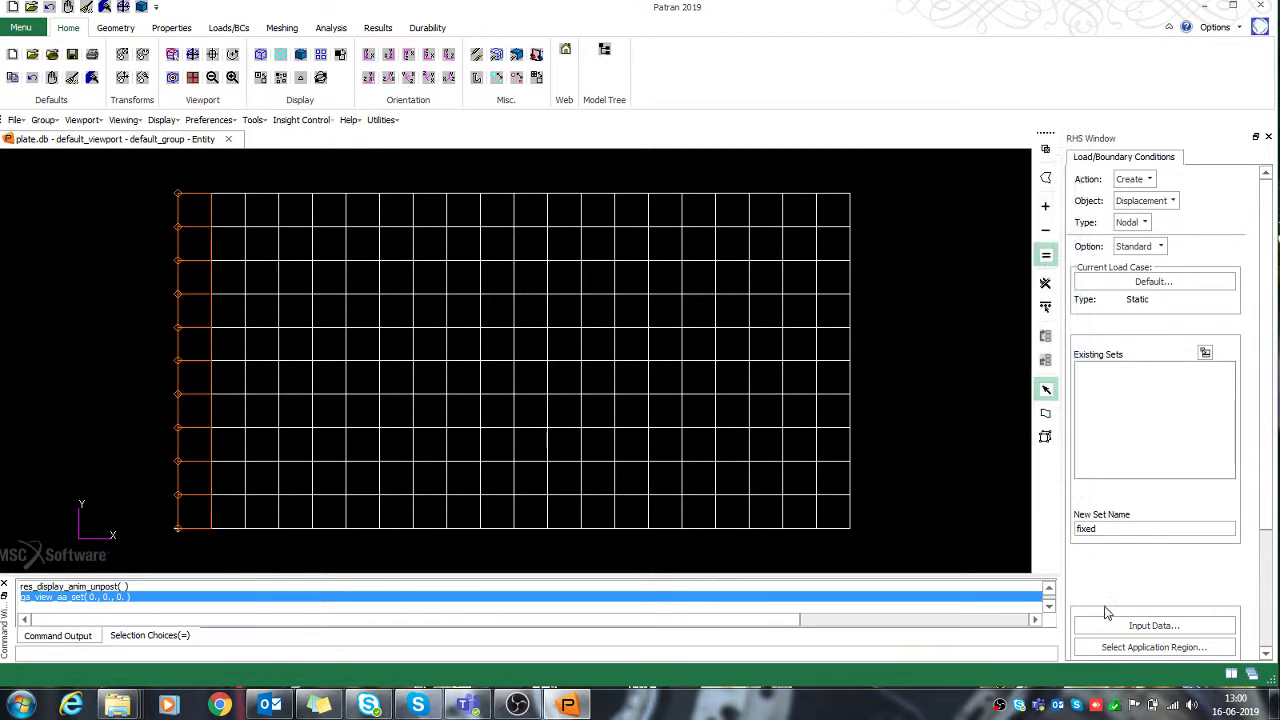
Step: Assign the FEM nodes along the plate's left short edge as the application region and create the fixed displacement set
{"action": "left_click", "coordinate": [1110, 647]}
{"action": "left_click_drag", "start_coordinate": [142, 180], "coordinate": [193, 545]}
{"action": "left_click", "coordinate": [1138, 178]}
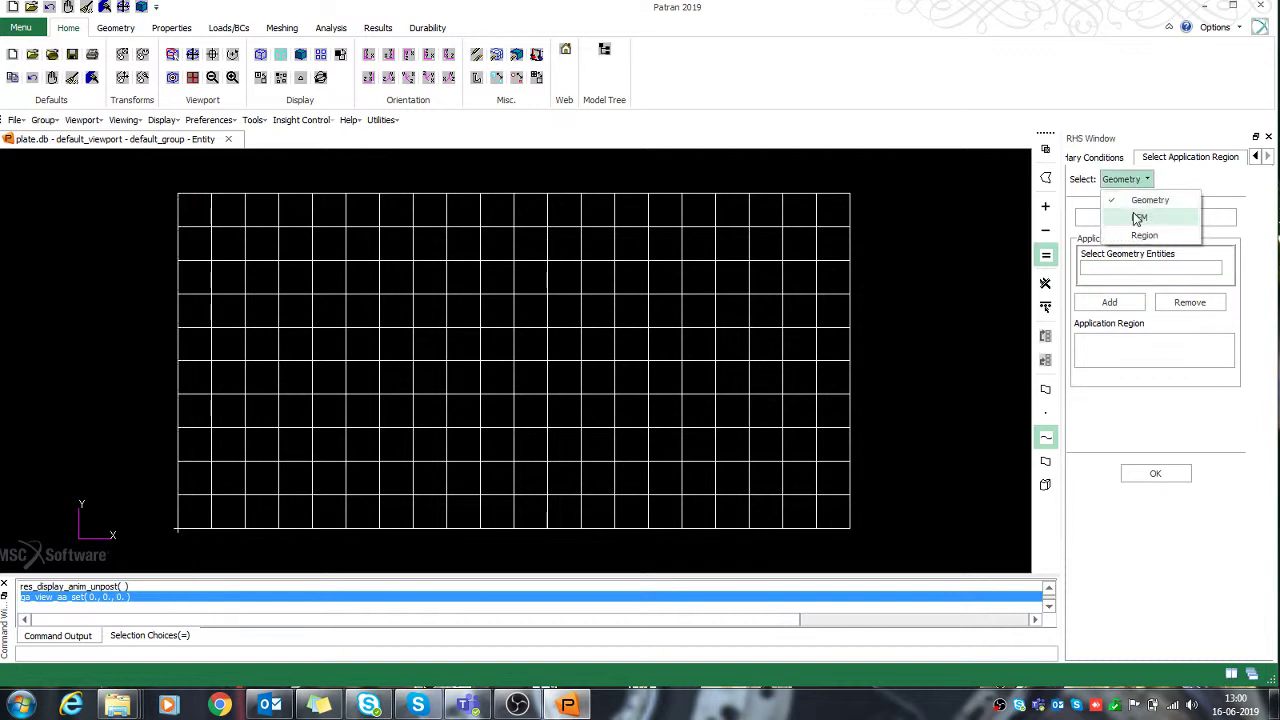
{"action": "left_click", "coordinate": [1137, 215]}
{"action": "left_click_drag", "start_coordinate": [154, 174], "coordinate": [181, 541]}
{"action": "left_click", "coordinate": [1110, 303]}
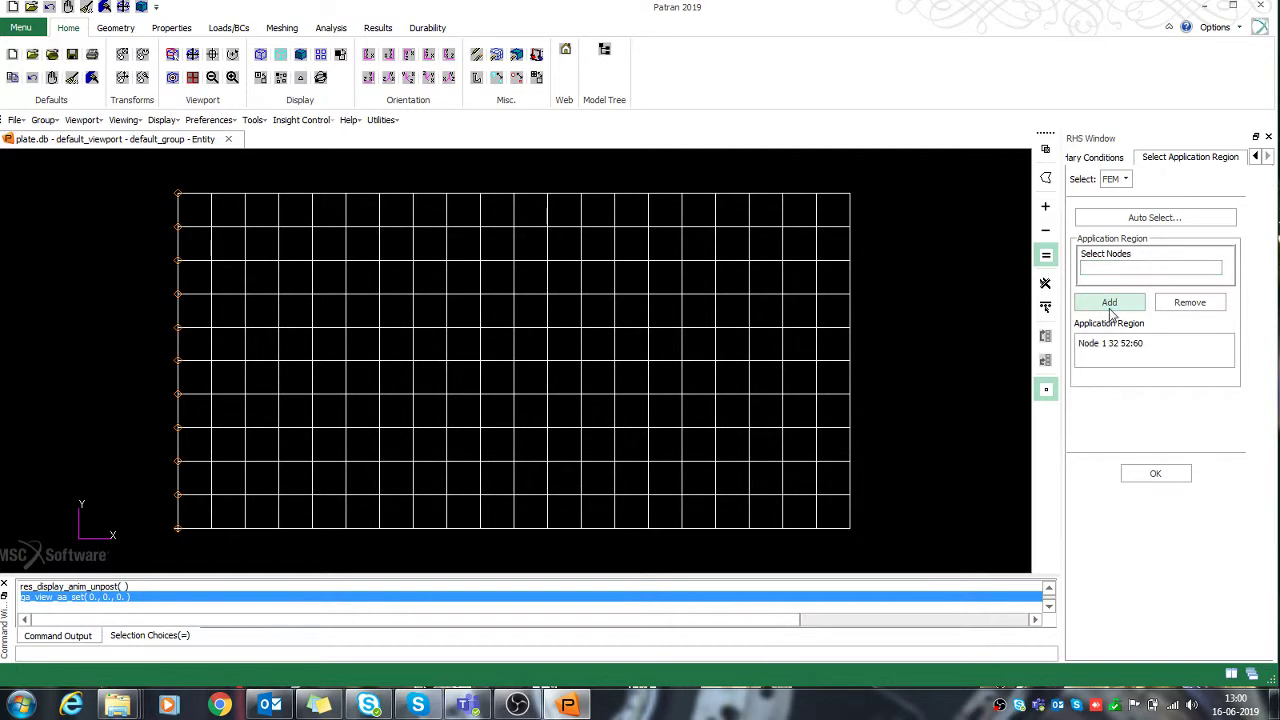
{"action": "left_click", "coordinate": [1158, 475]}
{"action": "scroll", "coordinate": [1272, 533], "scroll_direction": "down", "scroll_amount": 3}
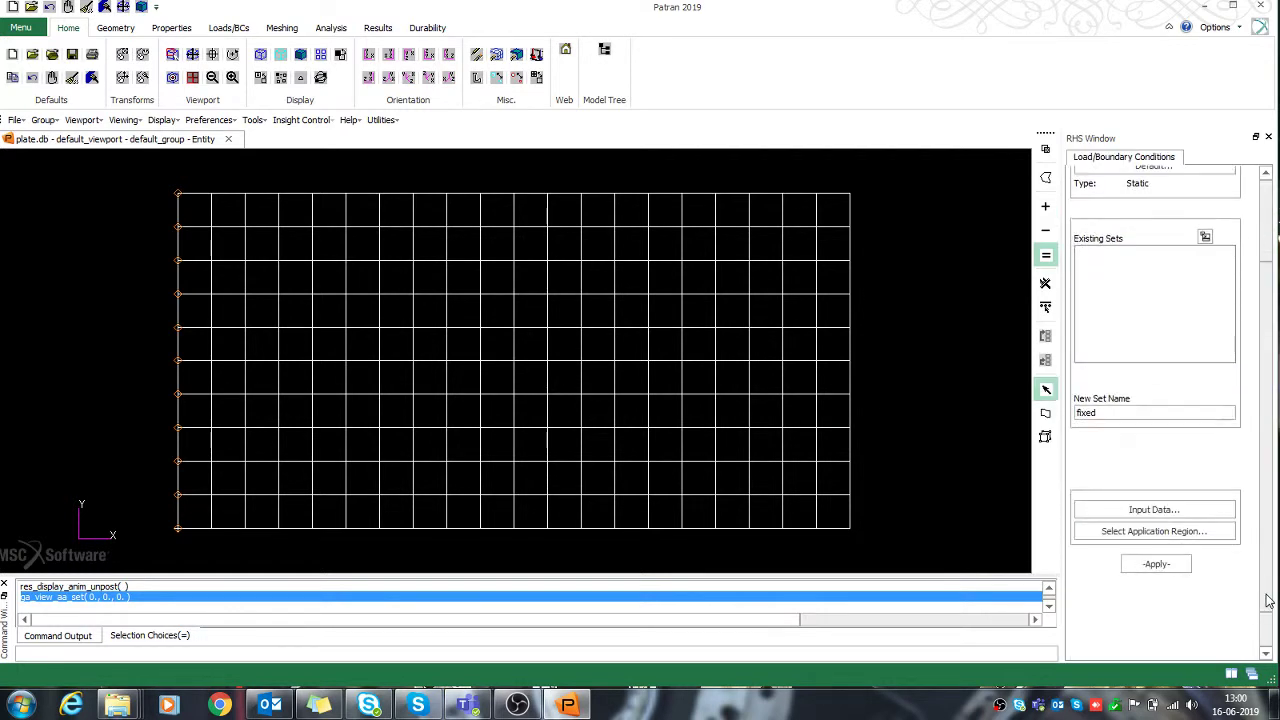
{"action": "left_click", "coordinate": [1160, 566]}
{"action": "middle_click_drag", "start_coordinate": [920, 515], "coordinate": [868, 447]}
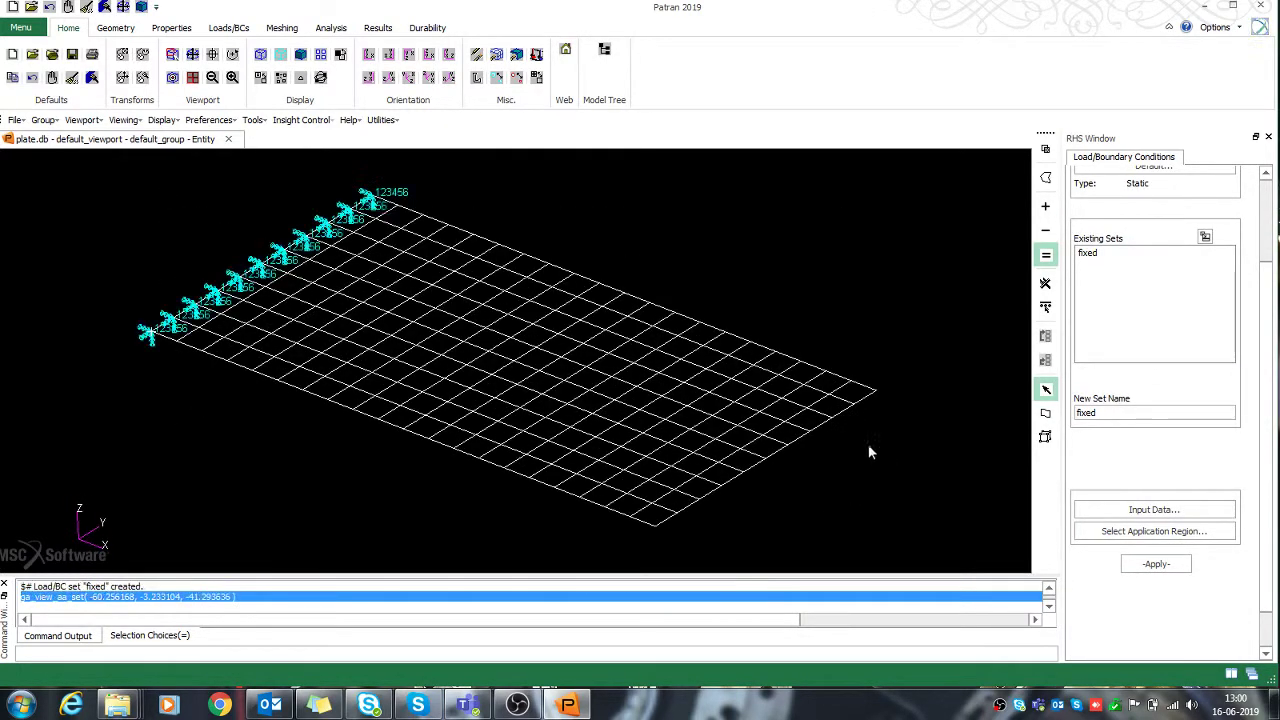
Step: Name the analysis job plate_fixed and try to attach its HDF5 result entities
{"action": "left_click", "coordinate": [330, 28]}
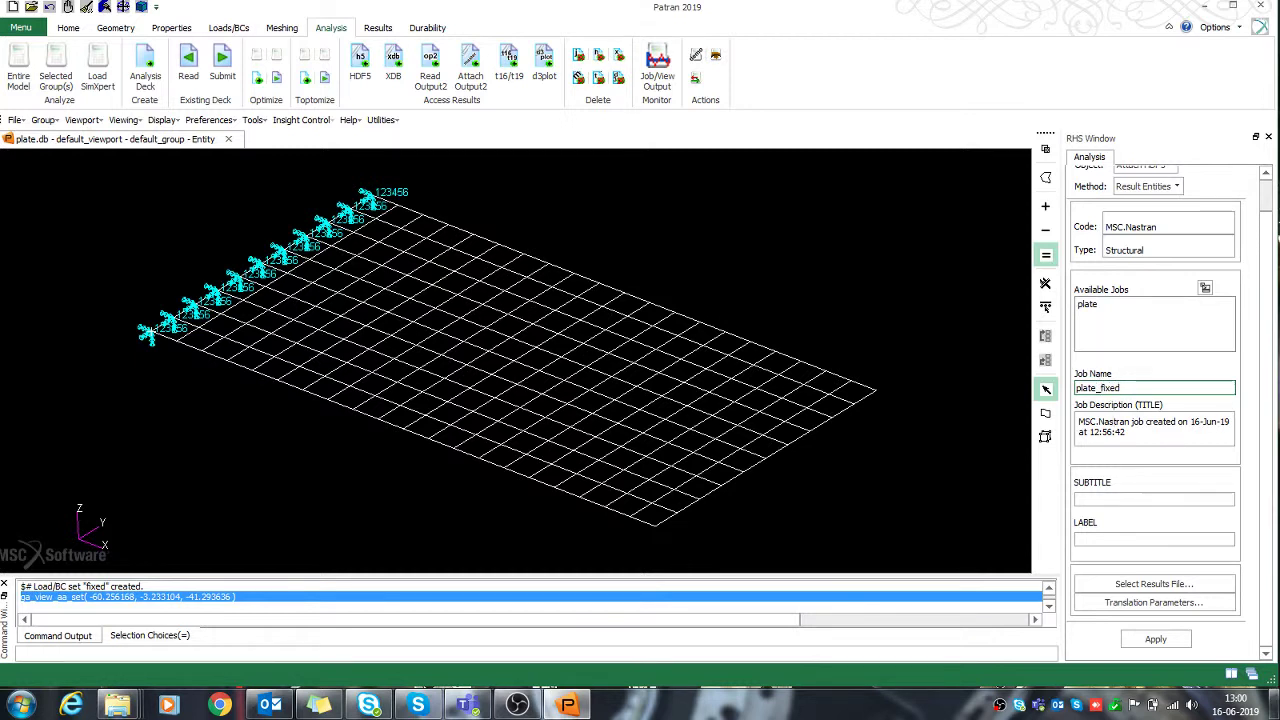
{"action": "left_click", "coordinate": [1162, 641]}
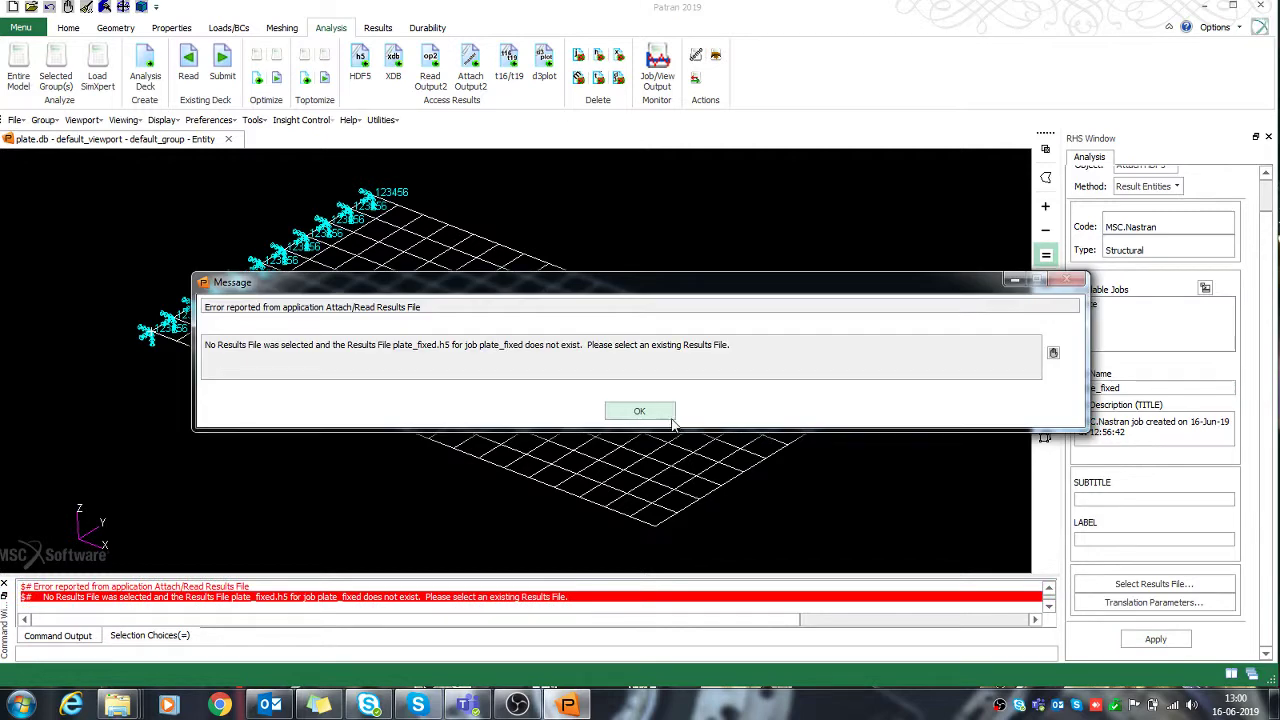
{"action": "left_click", "coordinate": [645, 412]}
Step: Change the analysis action to Analyze and create the entire model's analysis deck for job plate_fixed
{"action": "scroll", "coordinate": [1265, 473], "scroll_direction": "up", "scroll_amount": 2}
{"action": "left_click", "coordinate": [1148, 179]}
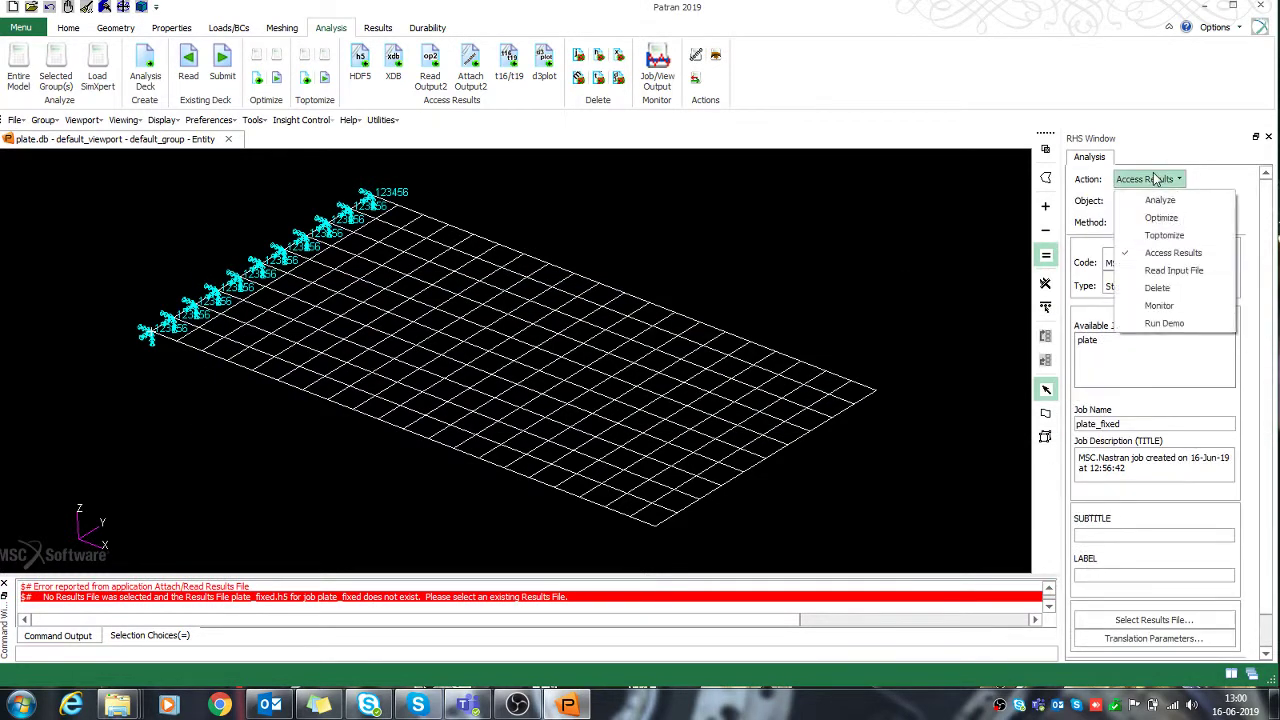
{"action": "left_click", "coordinate": [1150, 180]}
{"action": "left_click", "coordinate": [1150, 180]}
{"action": "left_click", "coordinate": [1200, 197]}
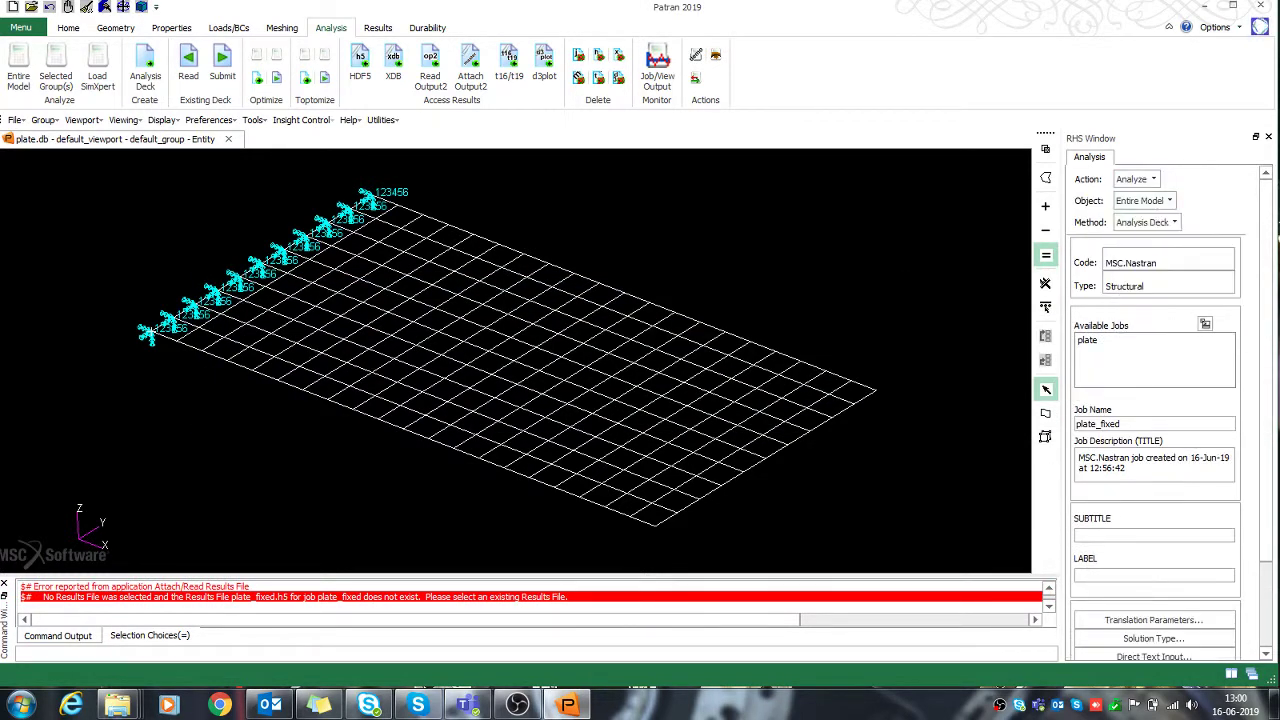
{"action": "scroll", "coordinate": [1270, 512], "scroll_direction": "down", "scroll_amount": 2}
{"action": "left_click", "coordinate": [1163, 642]}
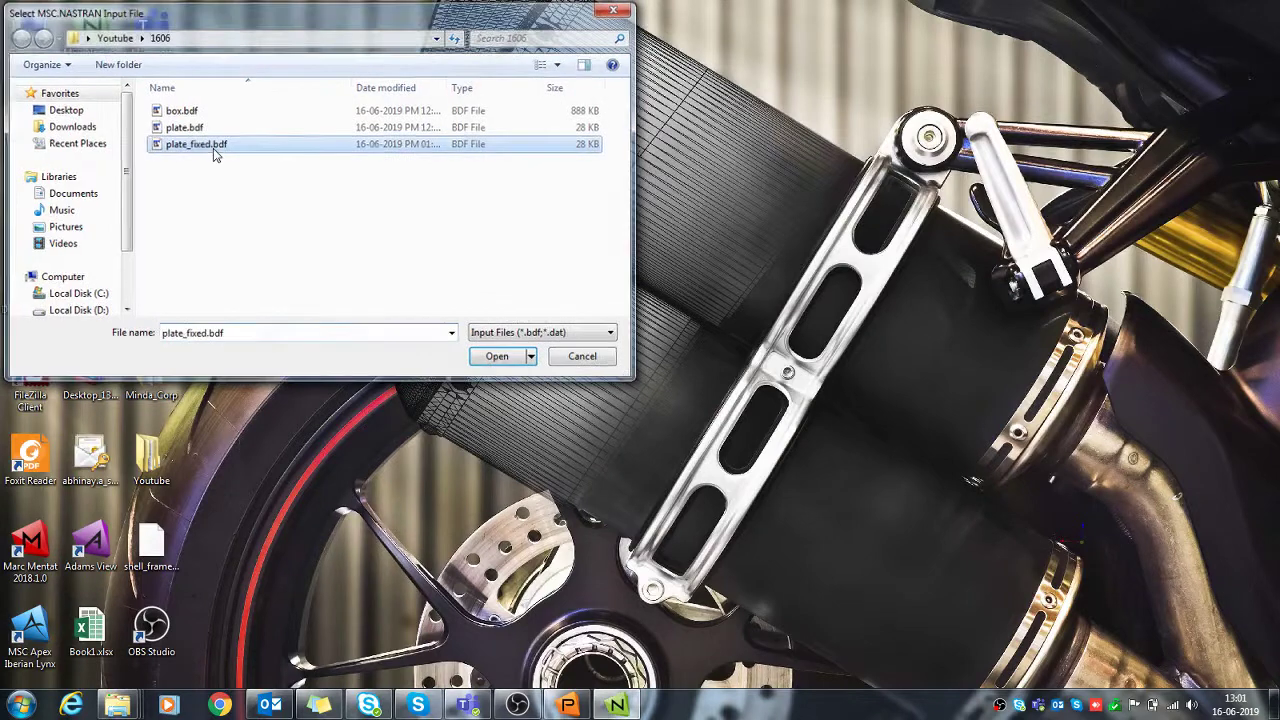
Step: Run the plate_fixed.bdf input file in MSC Nastran and refresh the desktop
{"action": "double_click", "coordinate": [213, 150]}
{"action": "left_click", "coordinate": [45, 166]}
{"action": "right_click", "coordinate": [797, 287]}
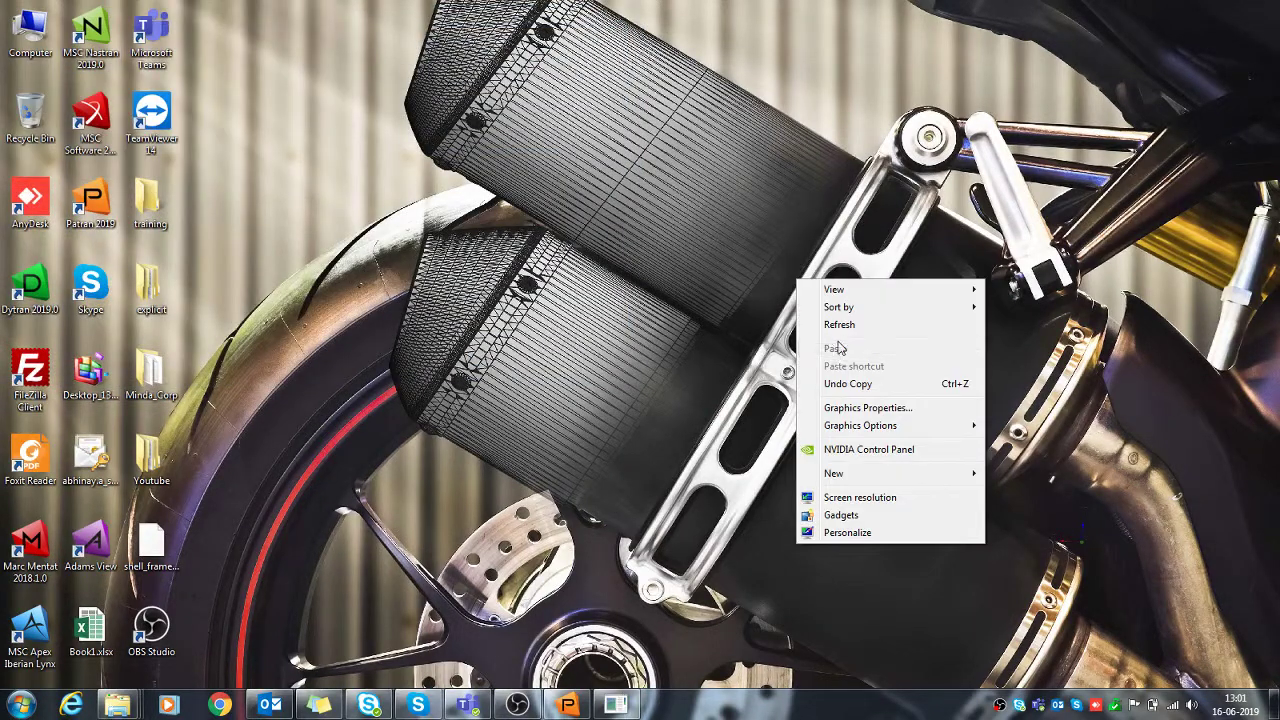
{"action": "left_click", "coordinate": [830, 328]}
Step: Switch to the 1606 folder in Windows Explorer, sort its files by date modified and open plate_fixed.f06
{"action": "mouse_move", "coordinate": [117, 705]}
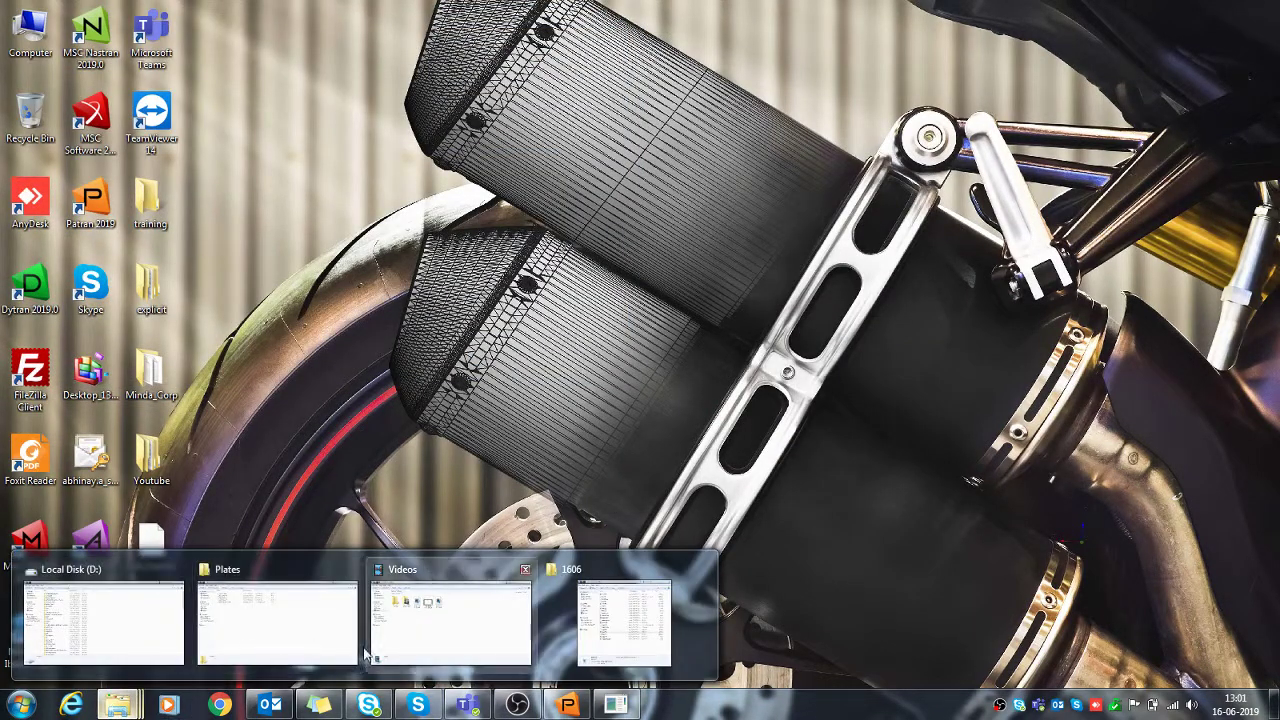
{"action": "left_click", "coordinate": [596, 624]}
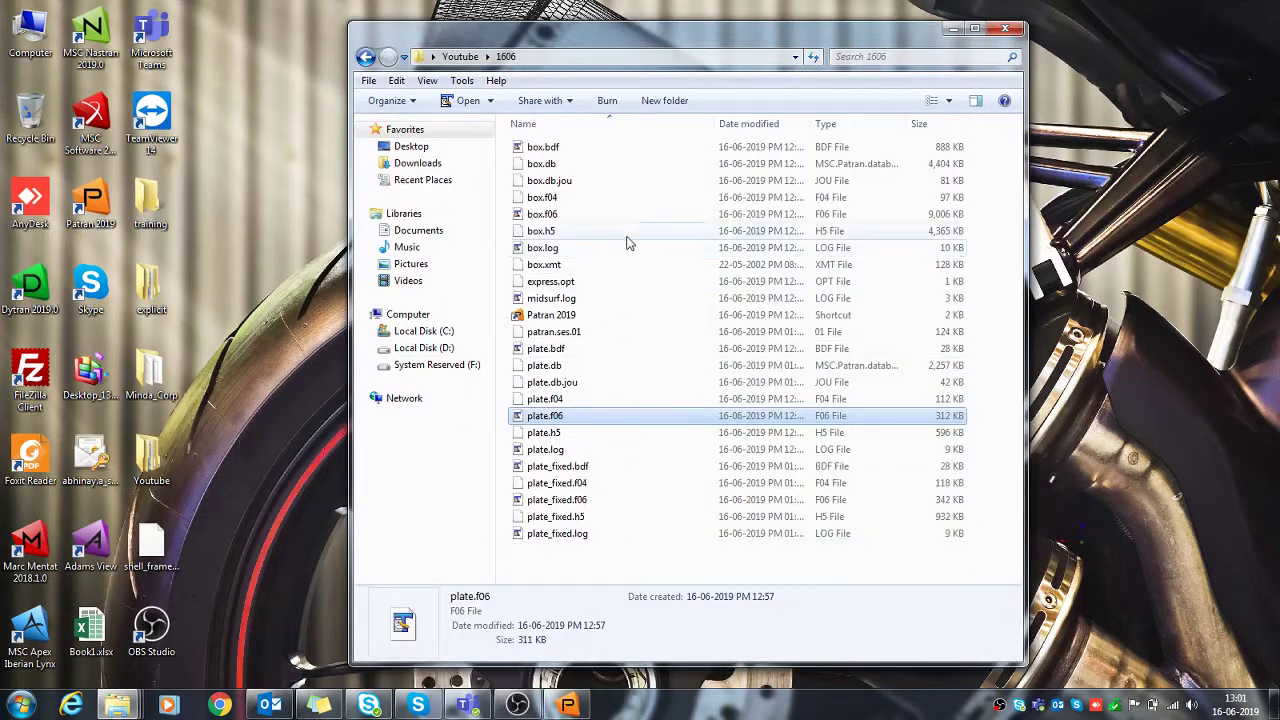
{"action": "left_click", "coordinate": [773, 137]}
{"action": "double_click", "coordinate": [556, 163]}
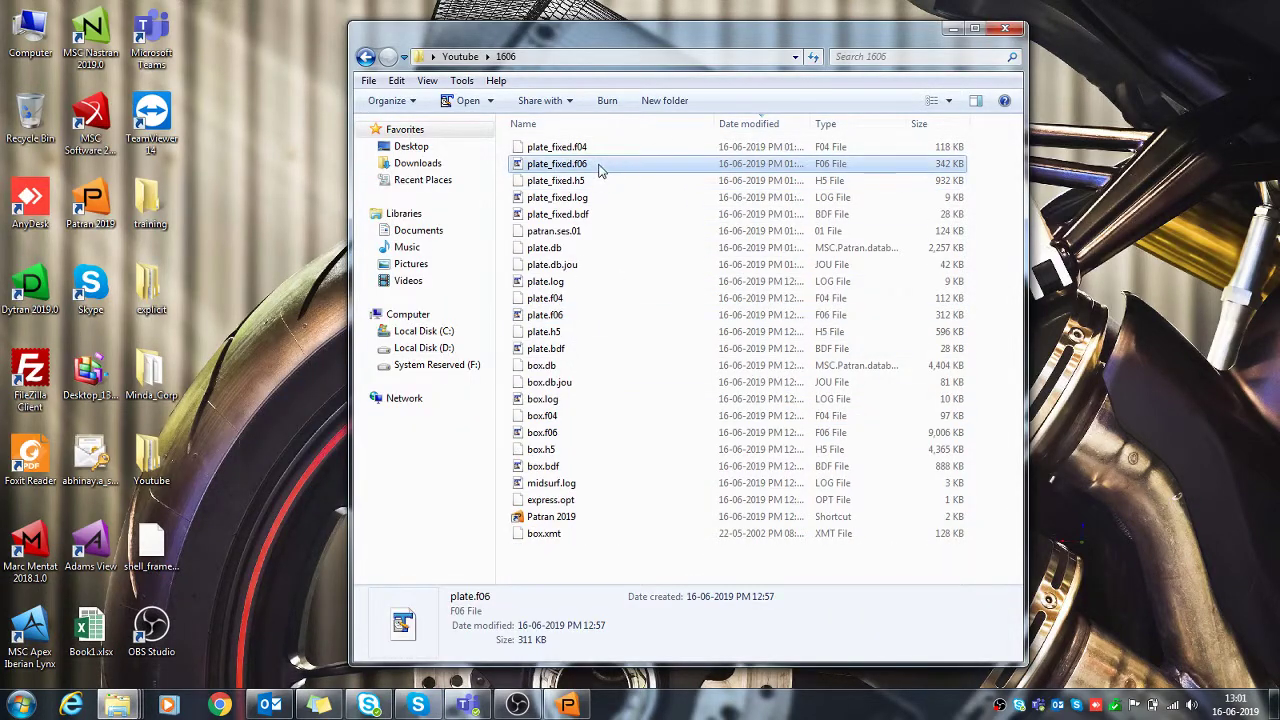
Step: Examine the Cycles column for all ten modes in the real eigenvalues table of plate_fixed.f06, then close the file
{"action": "scroll", "coordinate": [1250, 146], "scroll_direction": "down", "scroll_amount": 20}
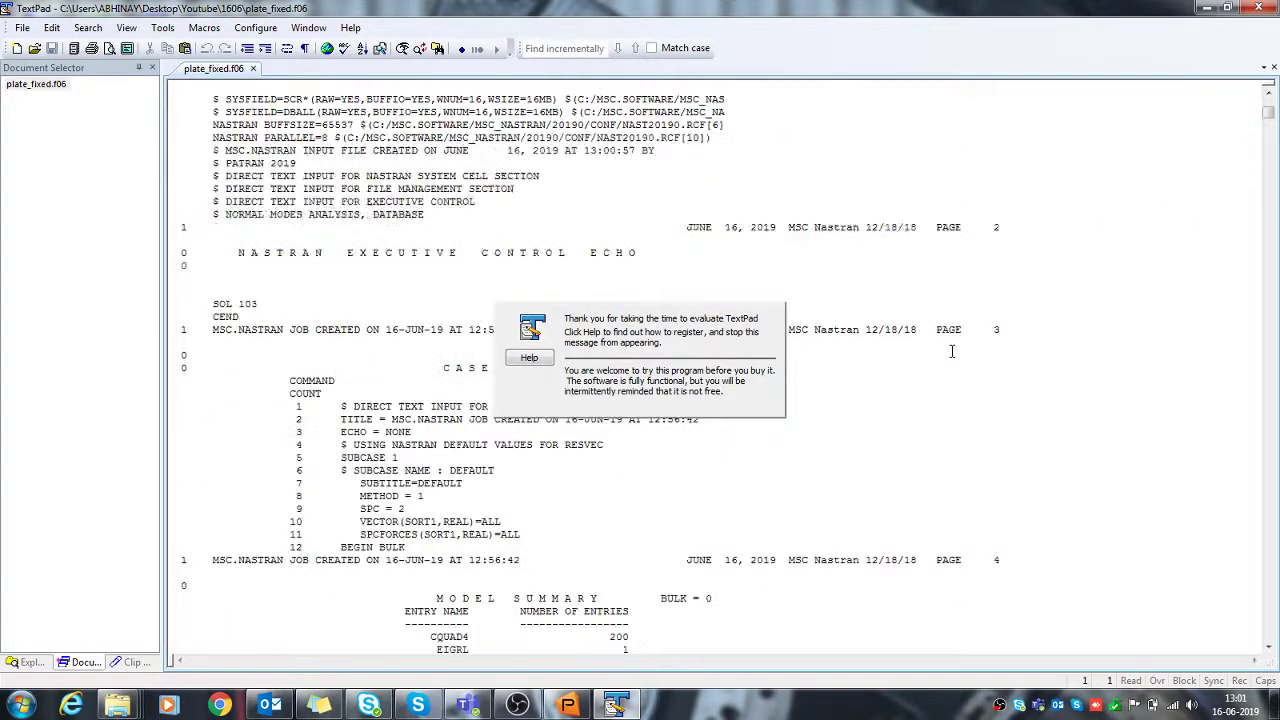
{"action": "scroll", "coordinate": [952, 351], "scroll_direction": "down", "scroll_amount": 11}
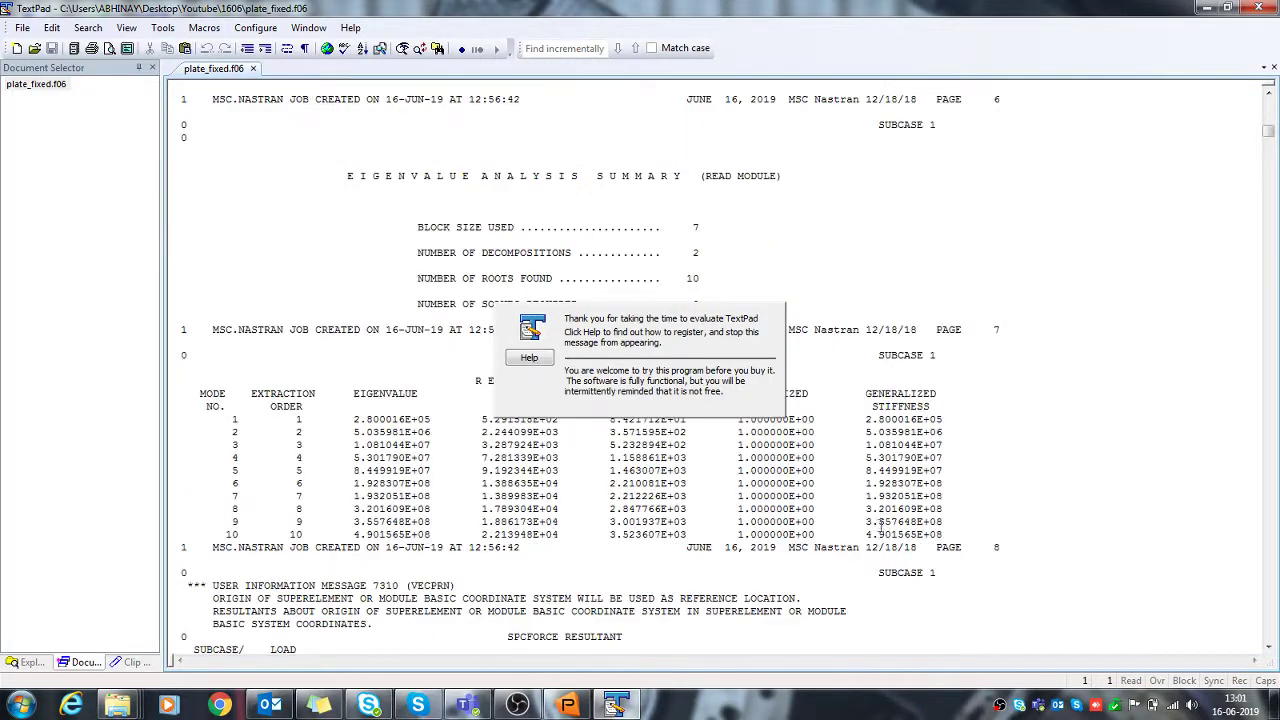
{"action": "scroll", "coordinate": [880, 523], "scroll_direction": "up", "scroll_amount": 2}
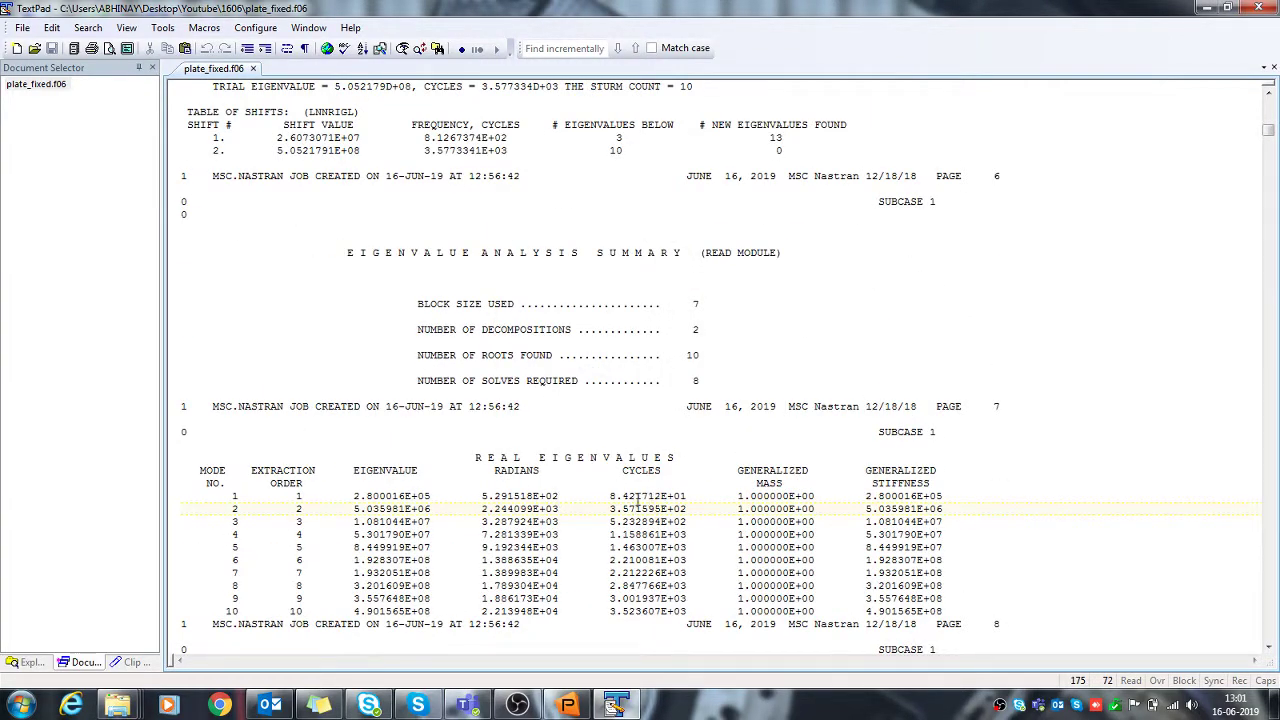
{"action": "left_click_drag", "start_coordinate": [604, 497], "coordinate": [700, 500]}
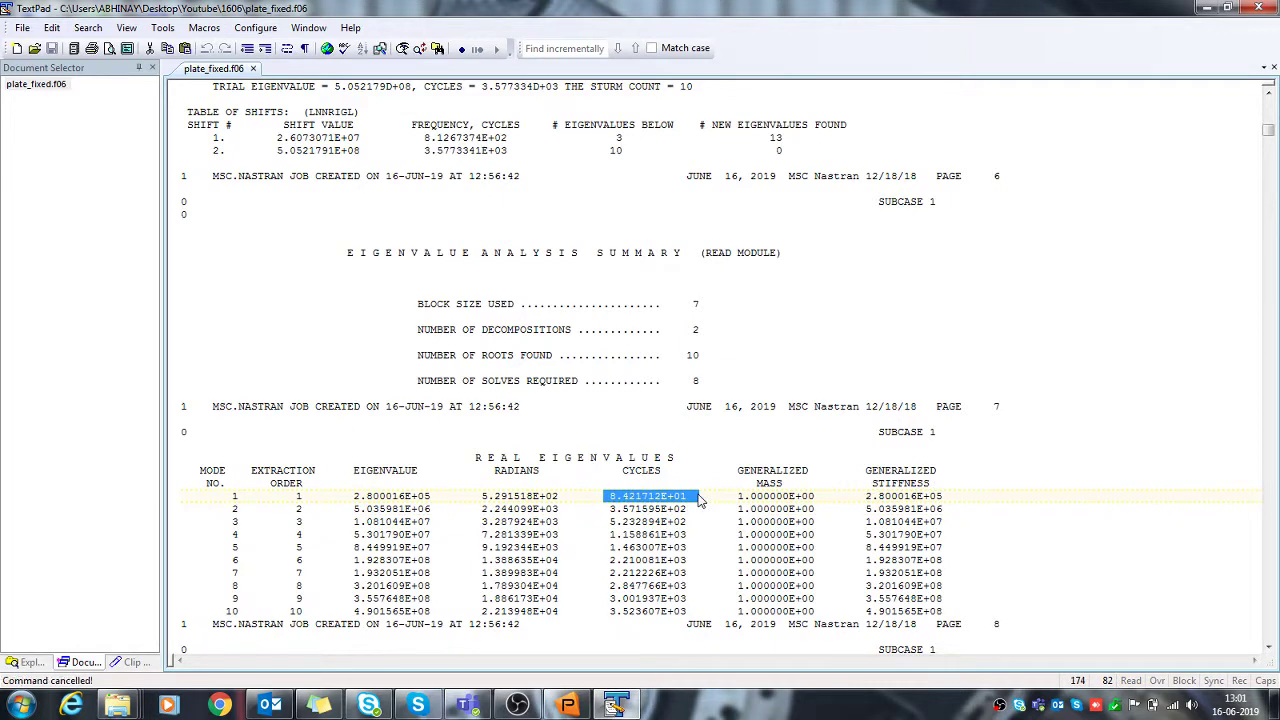
{"action": "left_click", "coordinate": [712, 510]}
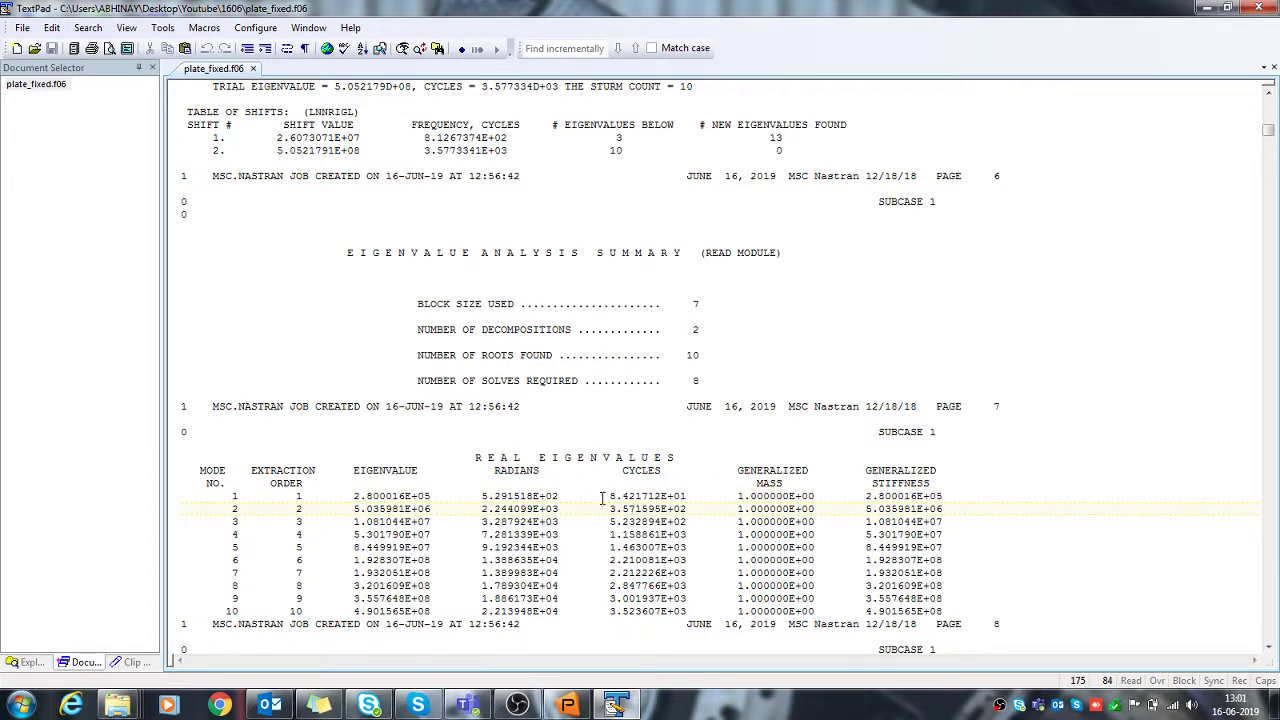
{"action": "left_click_drag", "start_coordinate": [604, 497], "coordinate": [739, 611]}
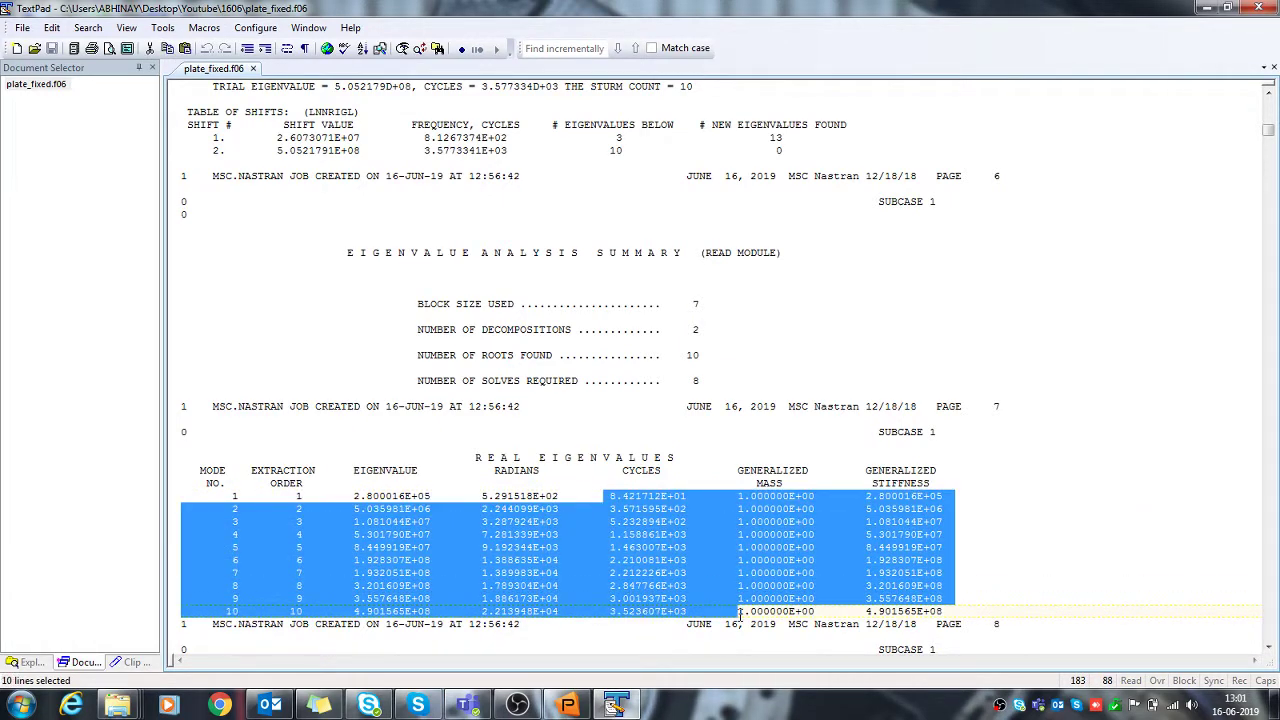
{"action": "left_click", "coordinate": [828, 533]}
{"action": "left_click", "coordinate": [1258, 7]}
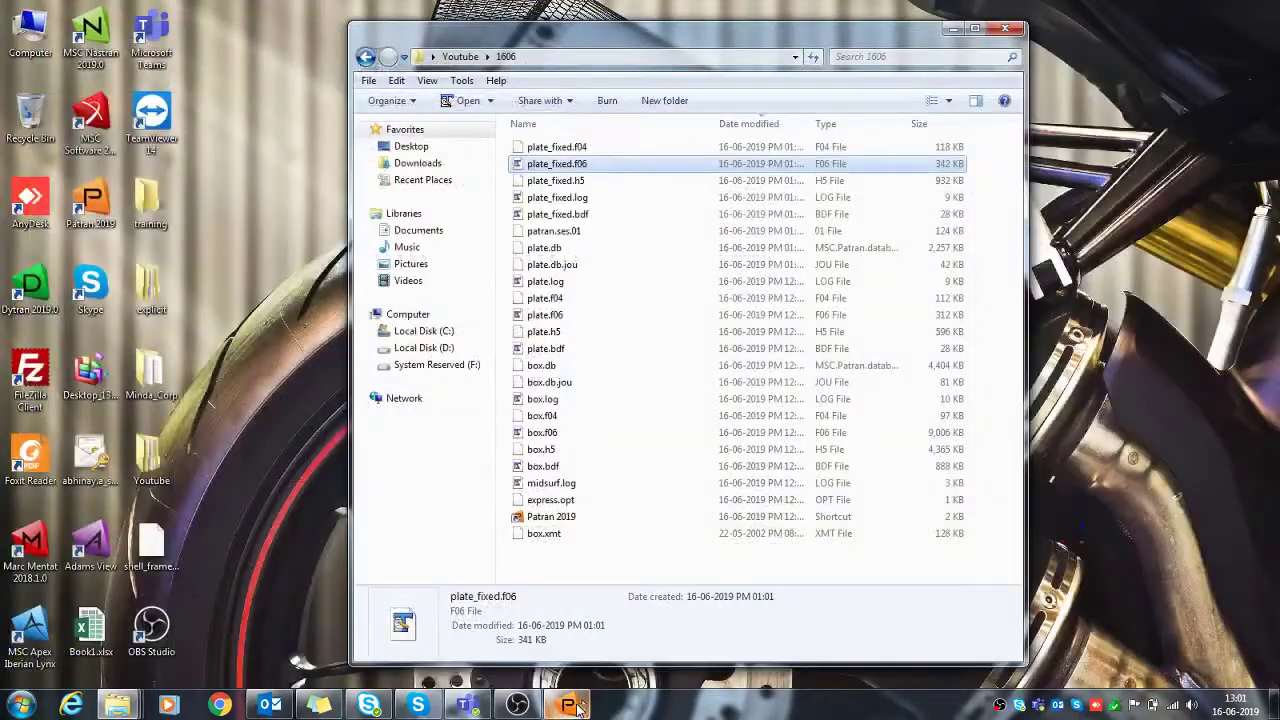
Step: Return to Patran and attach the HDF5 result entities from plate_fixed.h5 for job plate_fixed
{"action": "left_click", "coordinate": [568, 705]}
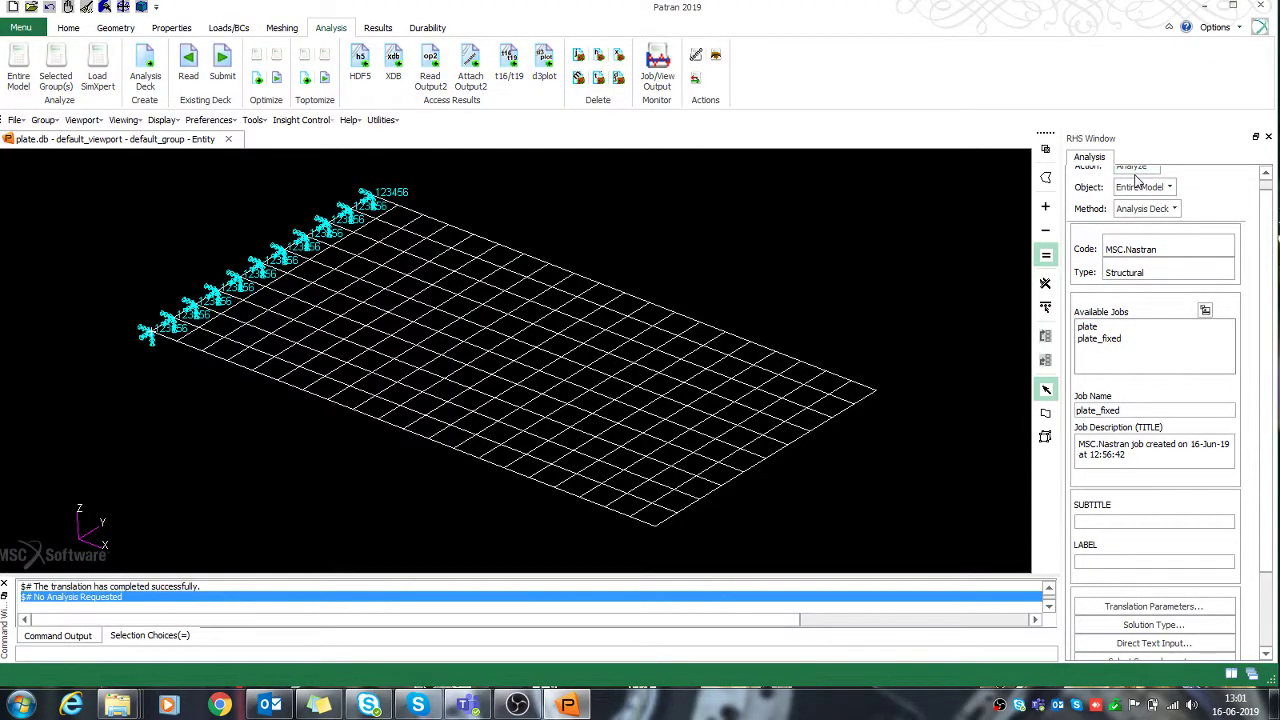
{"action": "left_click", "coordinate": [1137, 170]}
{"action": "left_click", "coordinate": [1163, 242]}
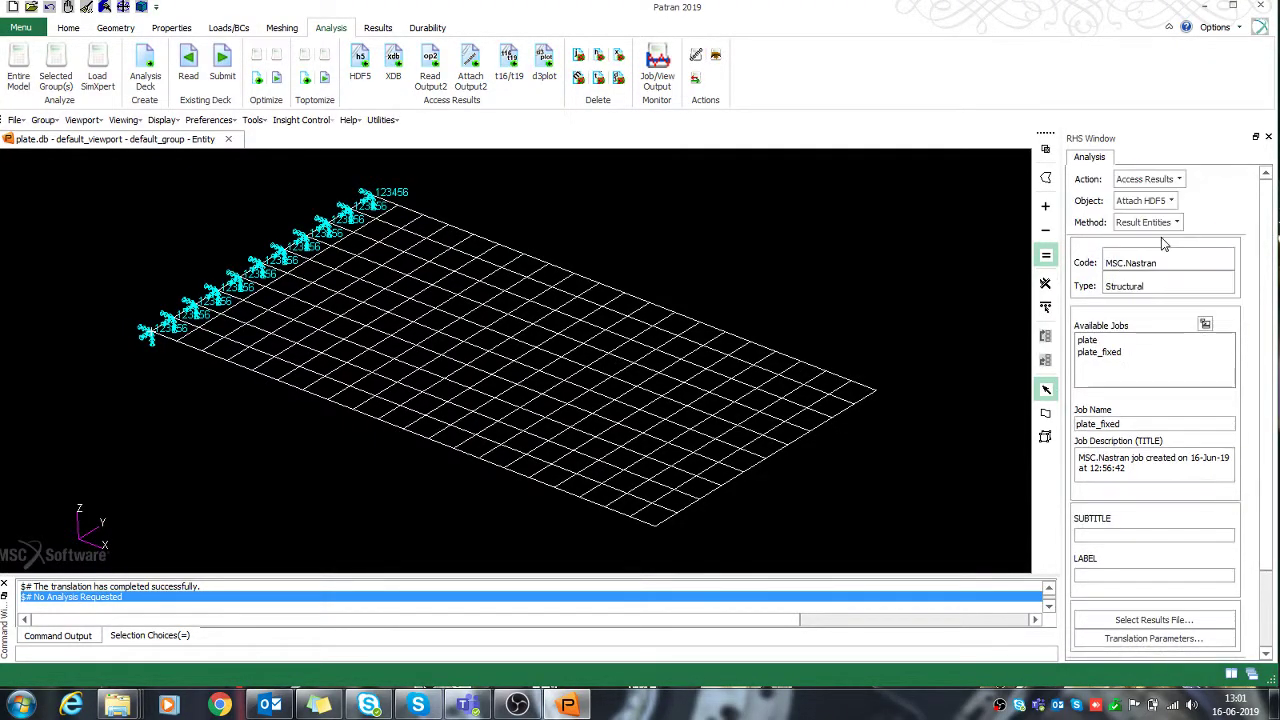
{"action": "left_click", "coordinate": [1190, 618]}
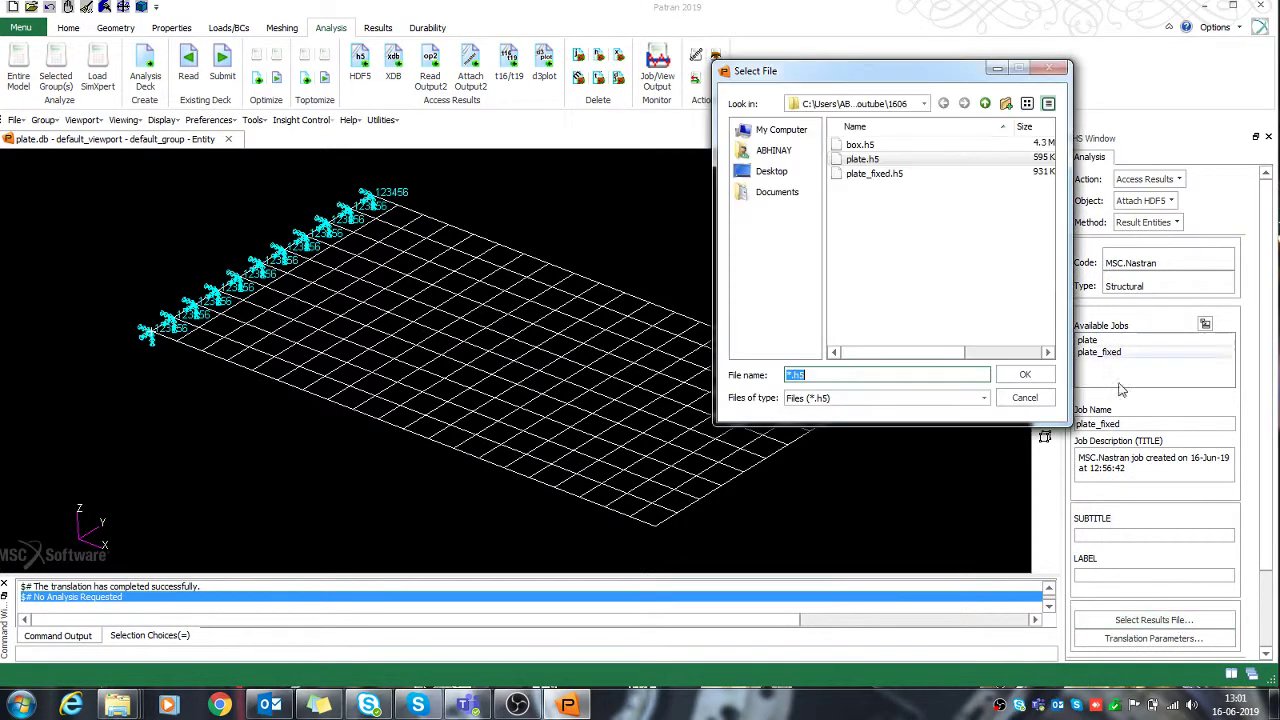
{"action": "left_click", "coordinate": [875, 174]}
{"action": "left_click", "coordinate": [1030, 397]}
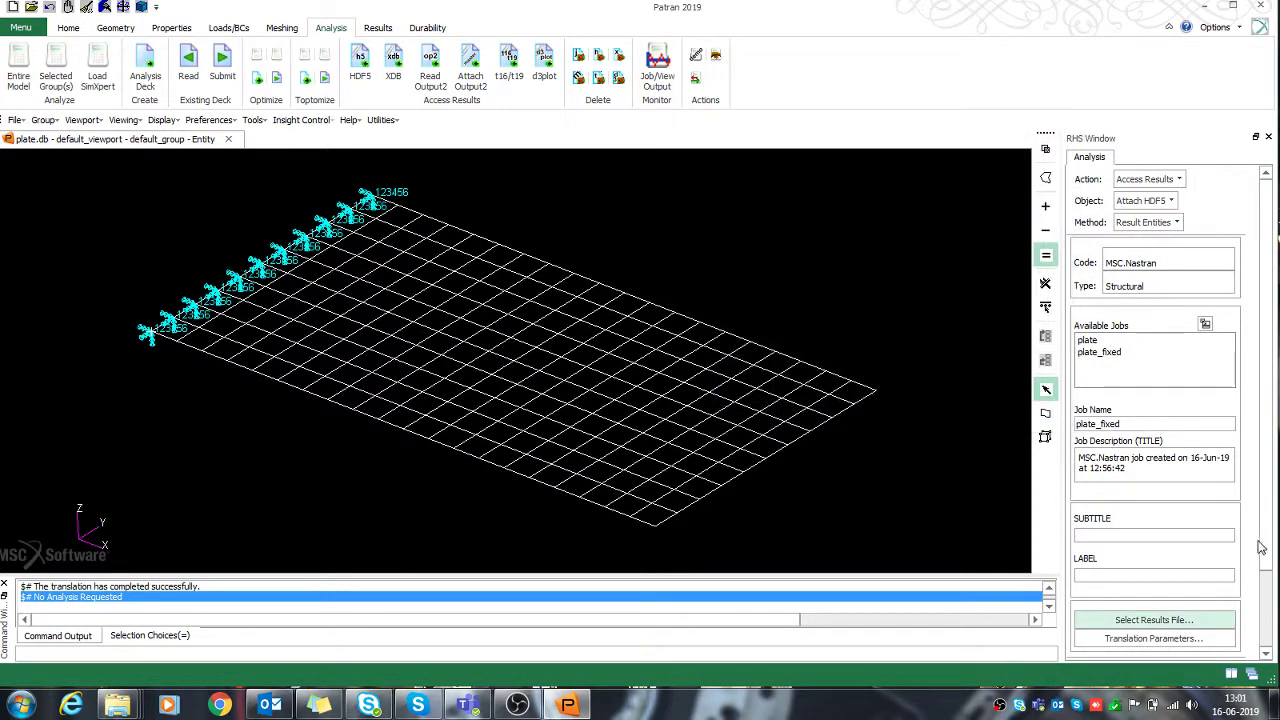
{"action": "scroll", "coordinate": [1260, 548], "scroll_direction": "down", "scroll_amount": 3}
{"action": "left_click", "coordinate": [1168, 598]}
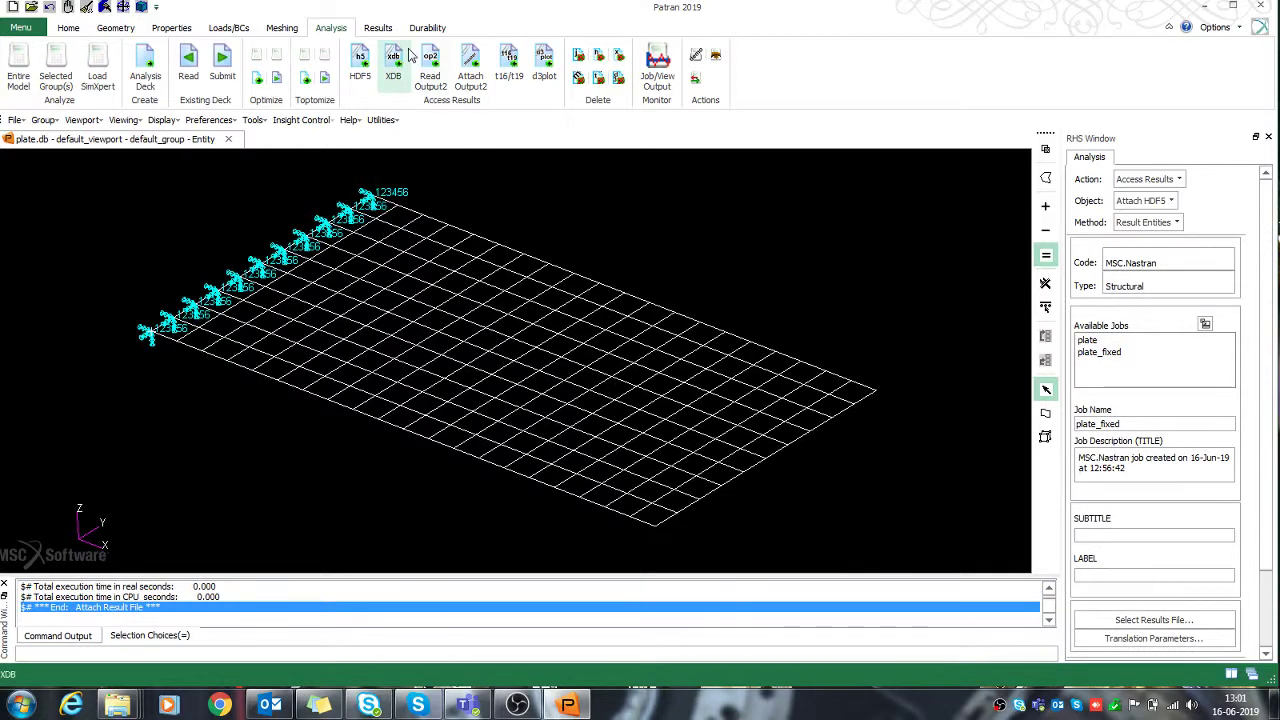
Step: Create a quick plot of A2 Mode 1 with translational eigenvectors as both the fringe and deformation result
{"action": "left_click", "coordinate": [378, 27]}
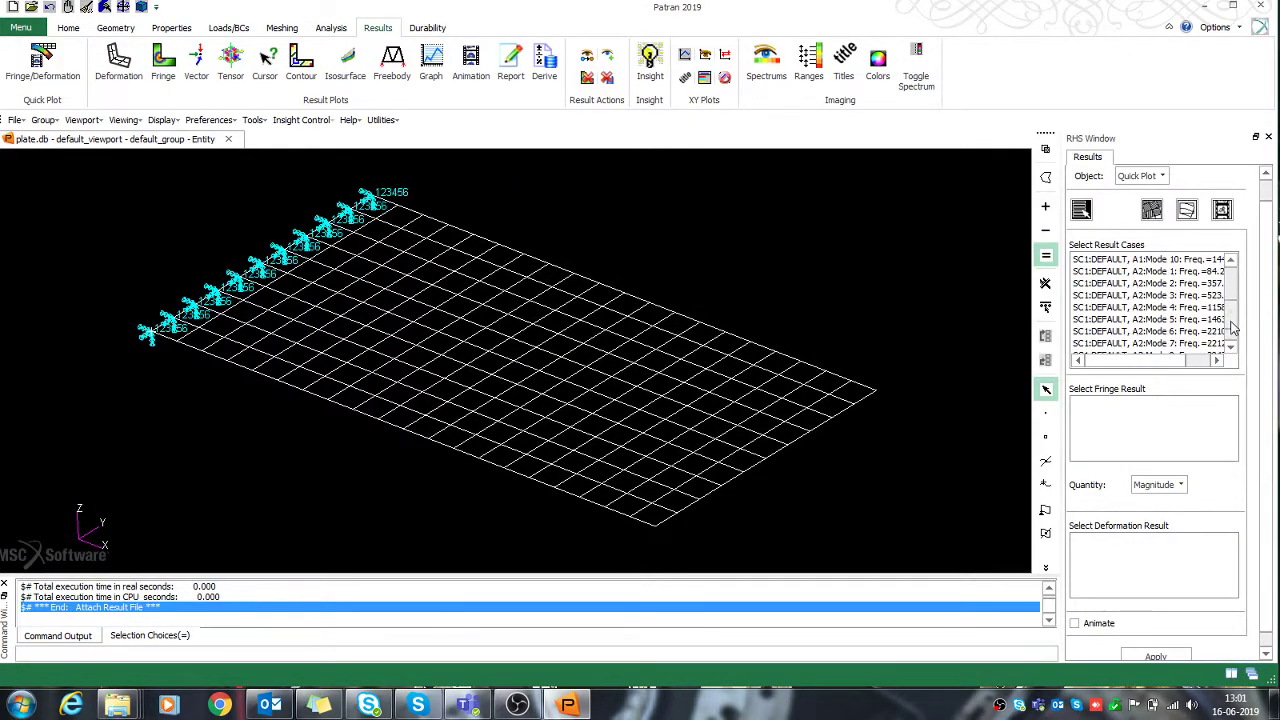
{"action": "scroll", "coordinate": [1233, 330], "scroll_direction": "down", "scroll_amount": 1}
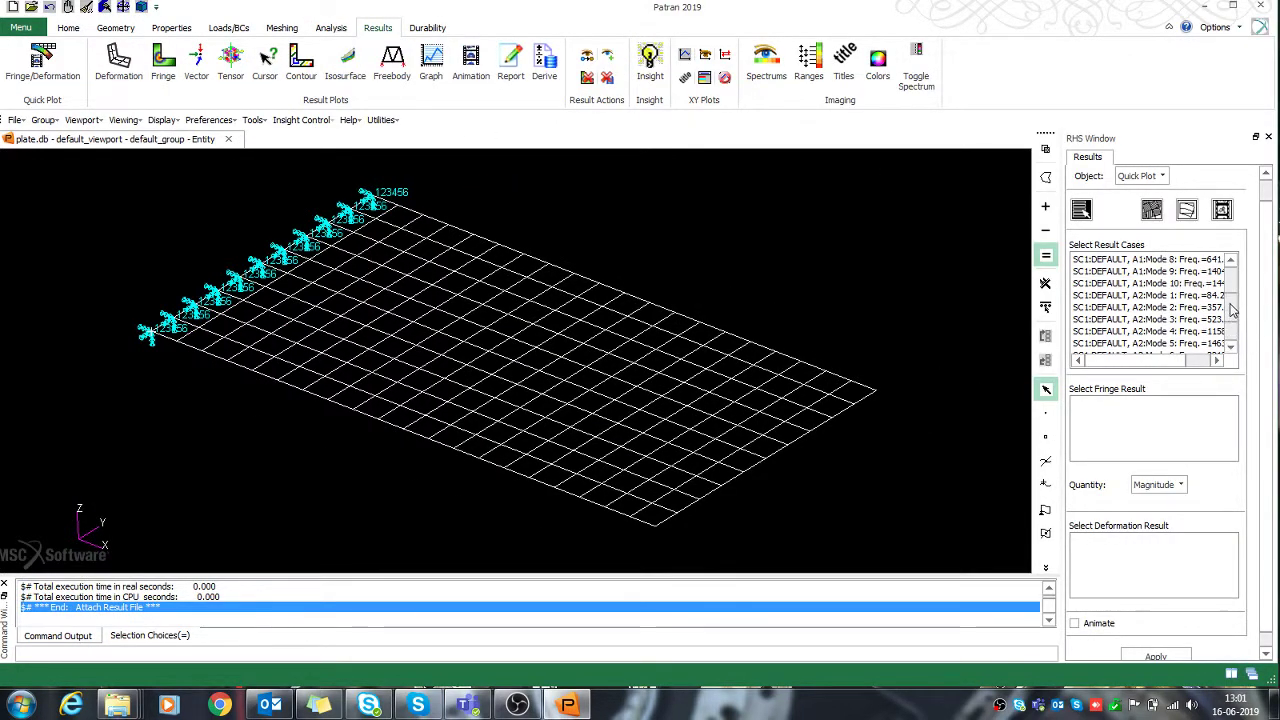
{"action": "scroll", "coordinate": [1230, 318], "scroll_direction": "up", "scroll_amount": 3}
{"action": "left_click", "coordinate": [1146, 296]}
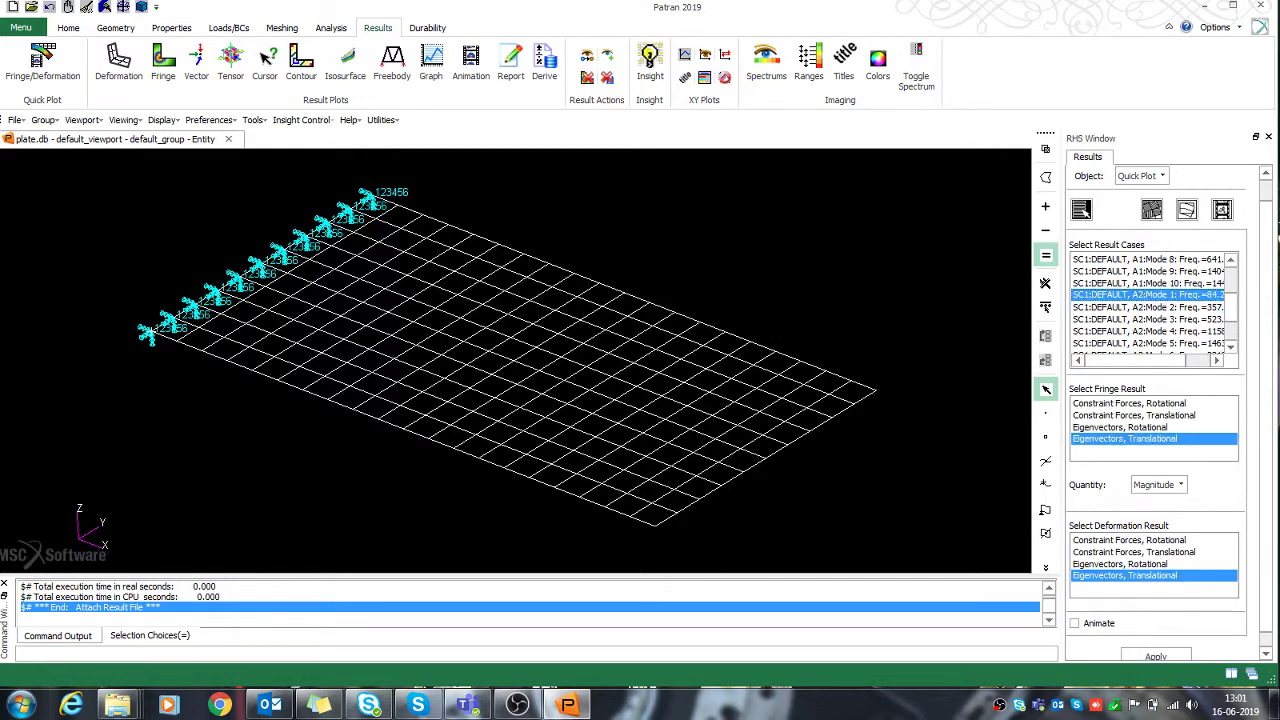
{"action": "scroll", "coordinate": [1268, 450], "scroll_direction": "down", "scroll_amount": 1}
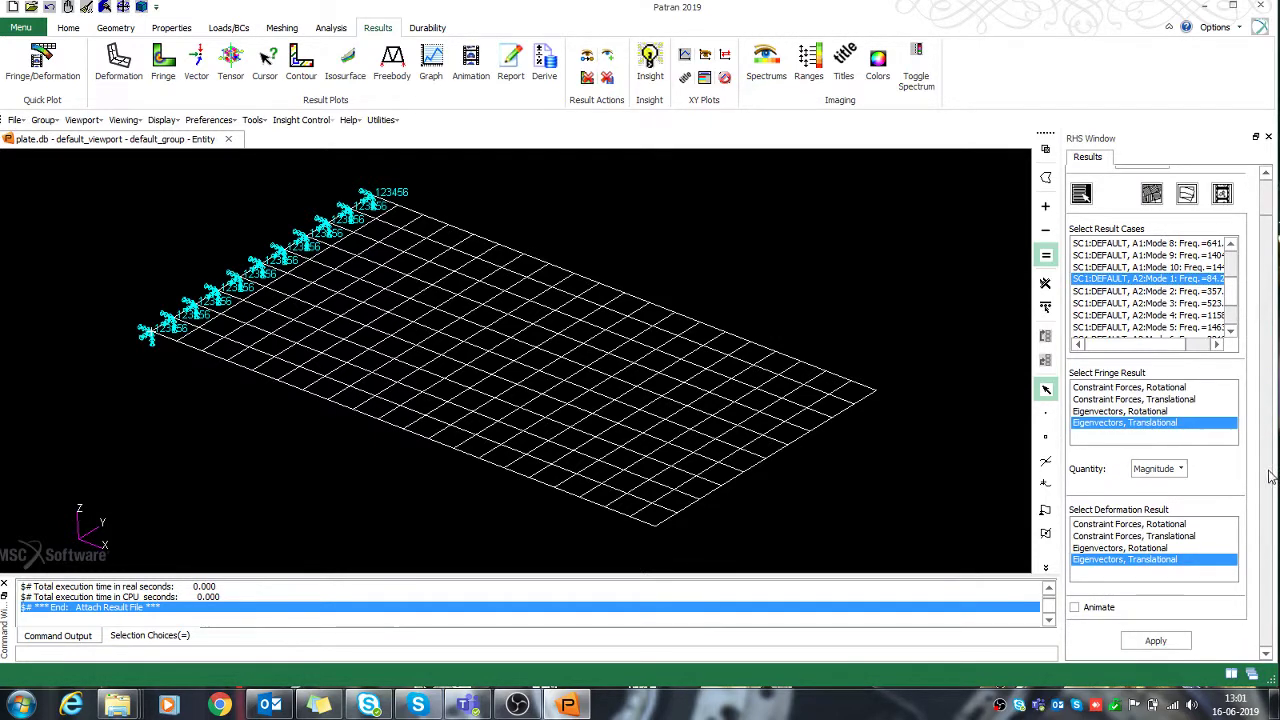
{"action": "left_click", "coordinate": [1156, 641]}
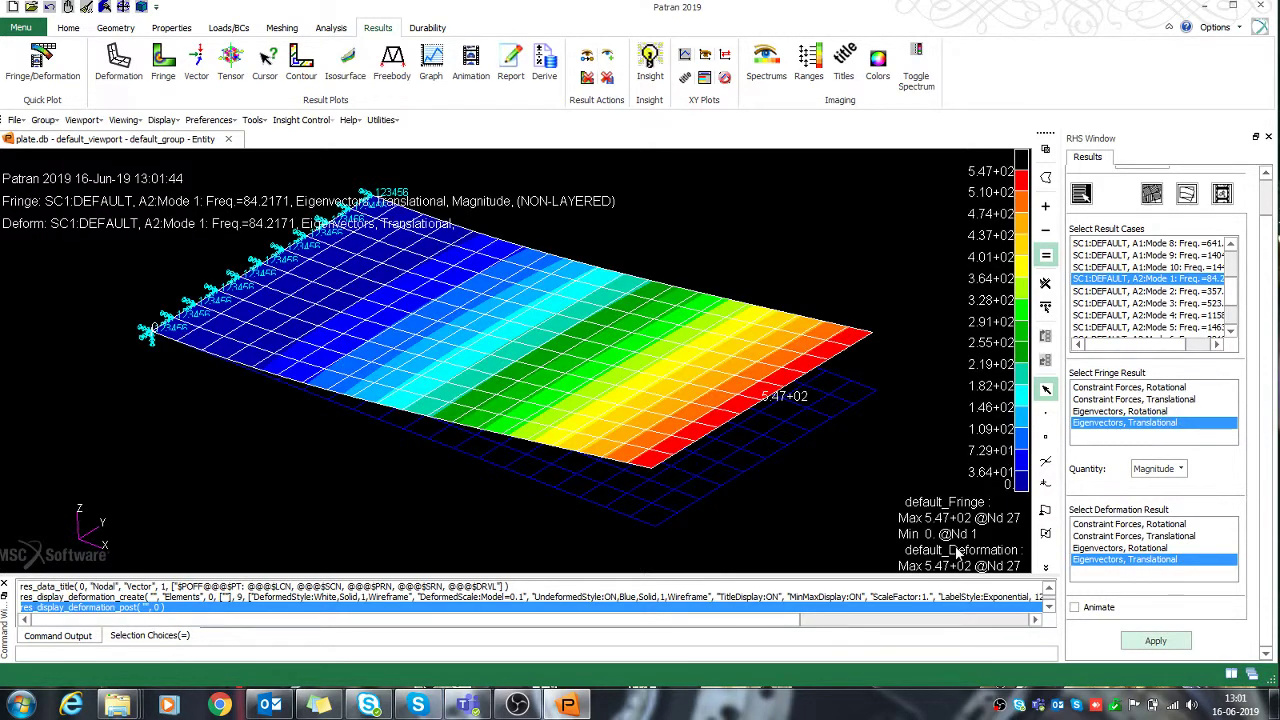
Step: Animate the A2 Mode 1 quick plot, then stop the animation and unpost the result tools
{"action": "left_click", "coordinate": [1094, 608]}
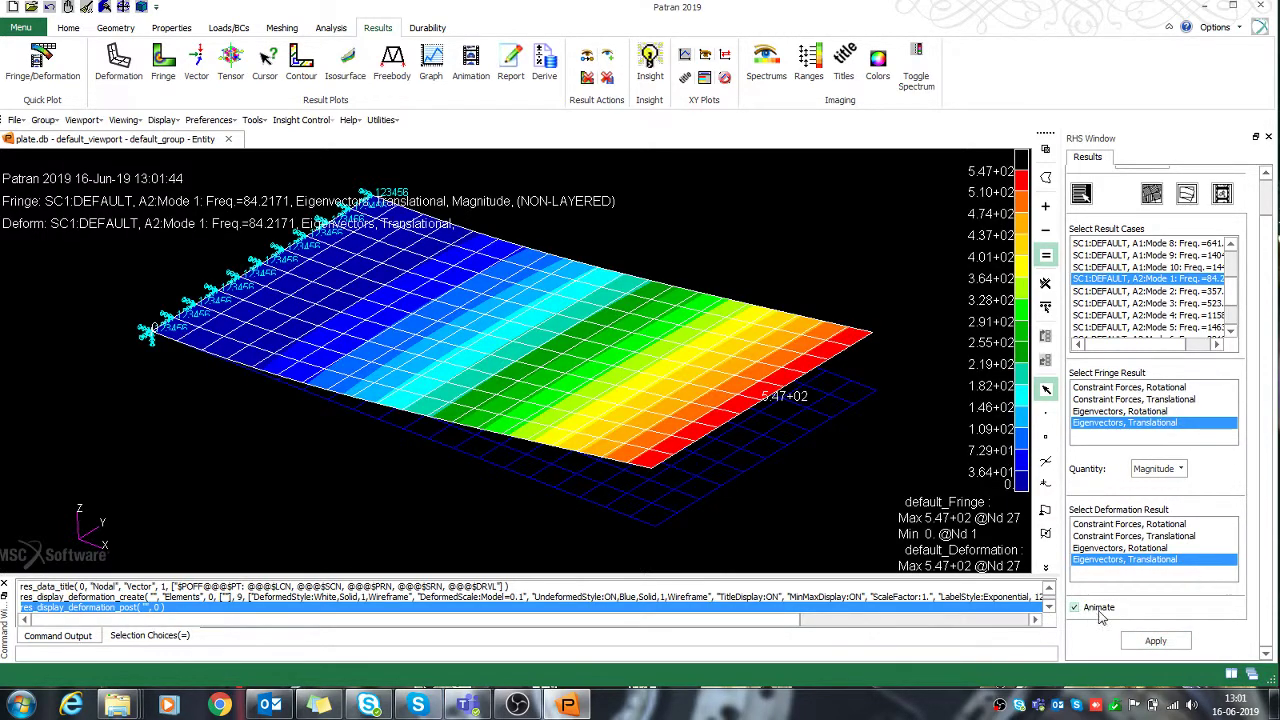
{"action": "left_click", "coordinate": [1150, 640]}
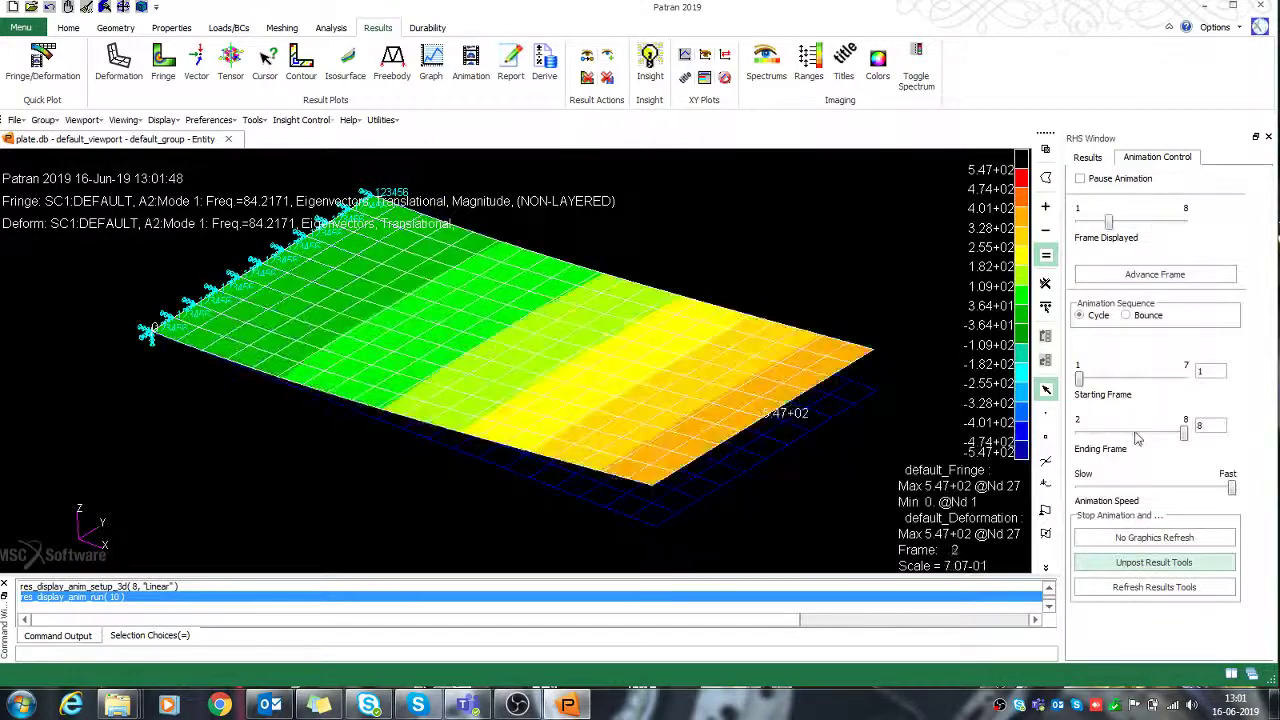
{"action": "left_click", "coordinate": [1158, 563]}
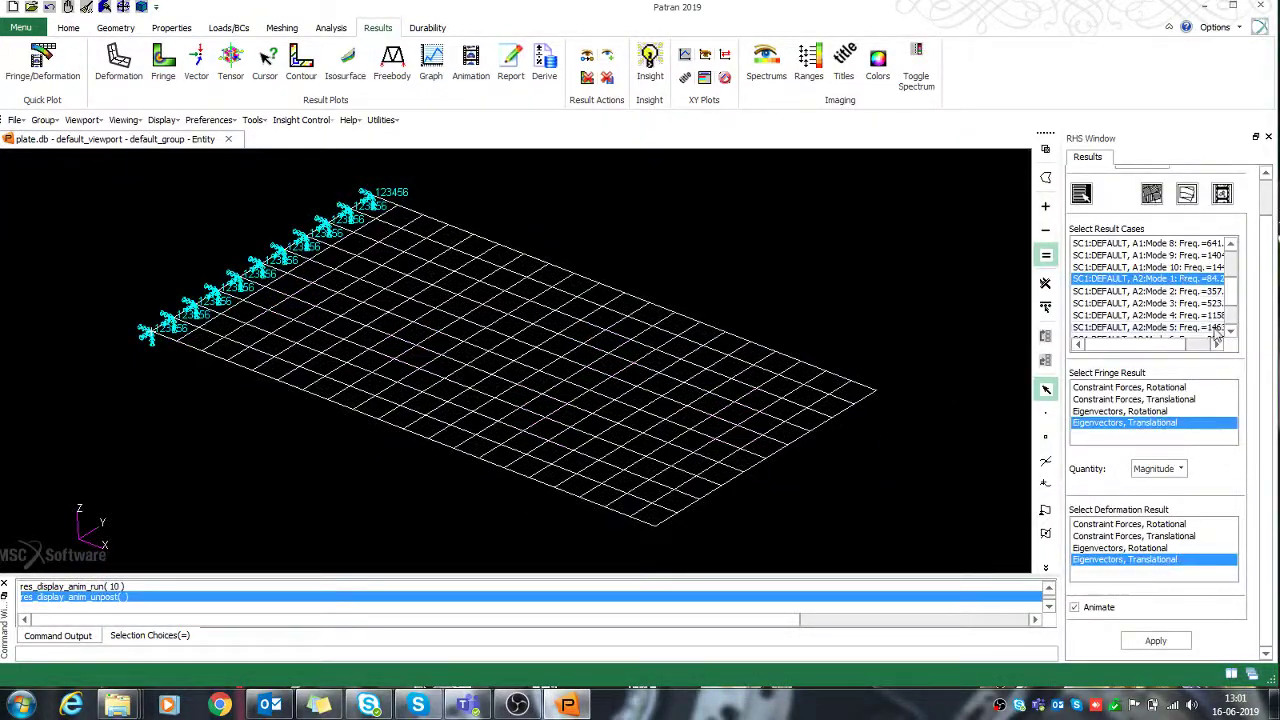
{"action": "left_click_drag", "start_coordinate": [1268, 310], "coordinate": [1265, 248]}
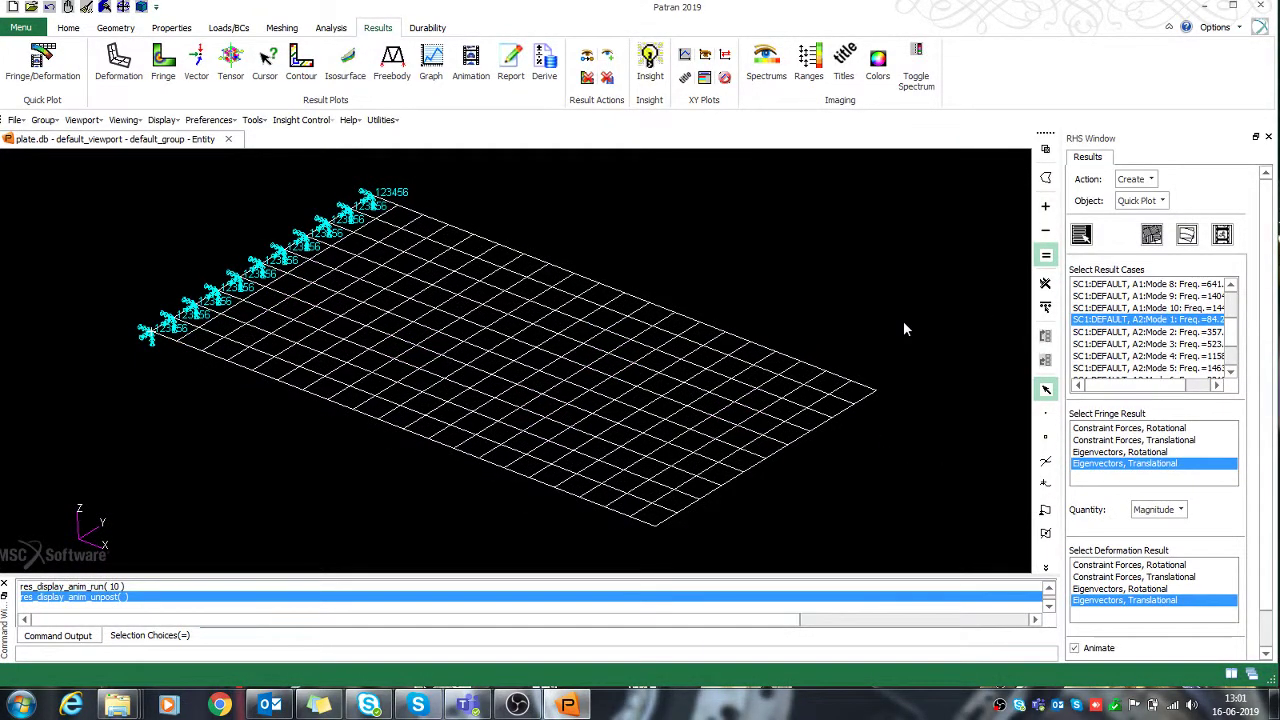